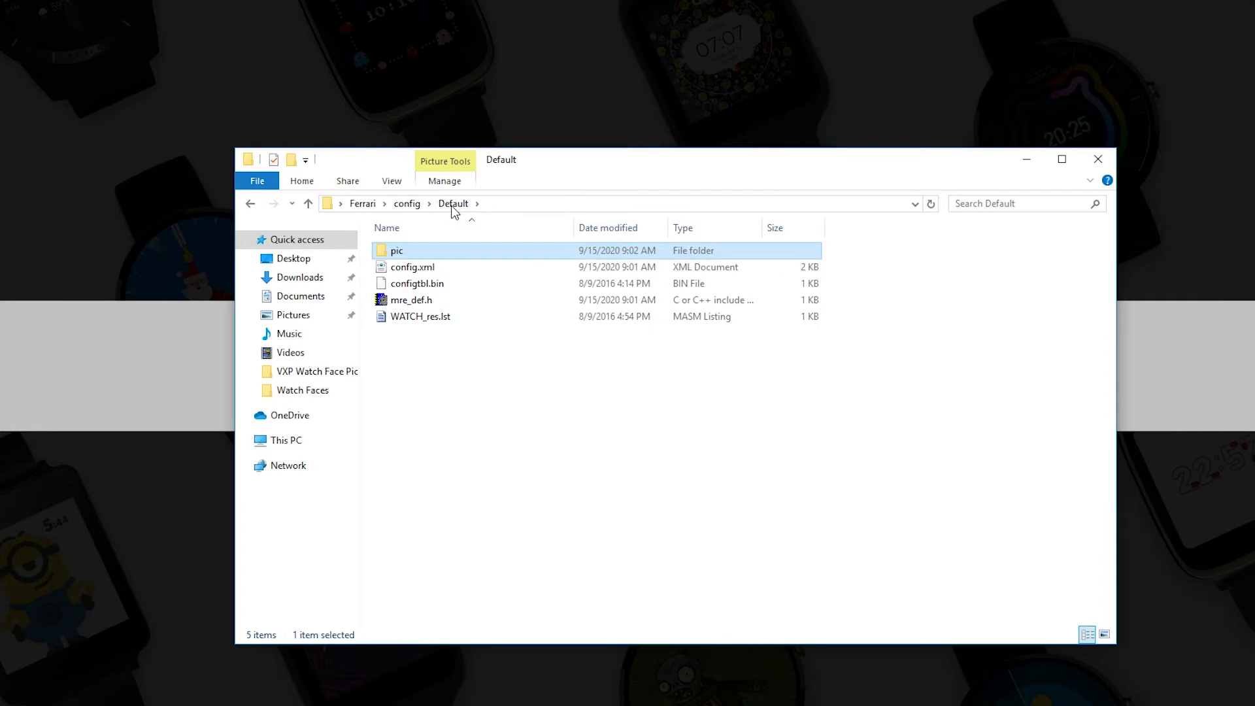
Step: Rename the WATCH_res.lst file in the project's config\Default folder as Ferrari_res.lst
click(404, 319)
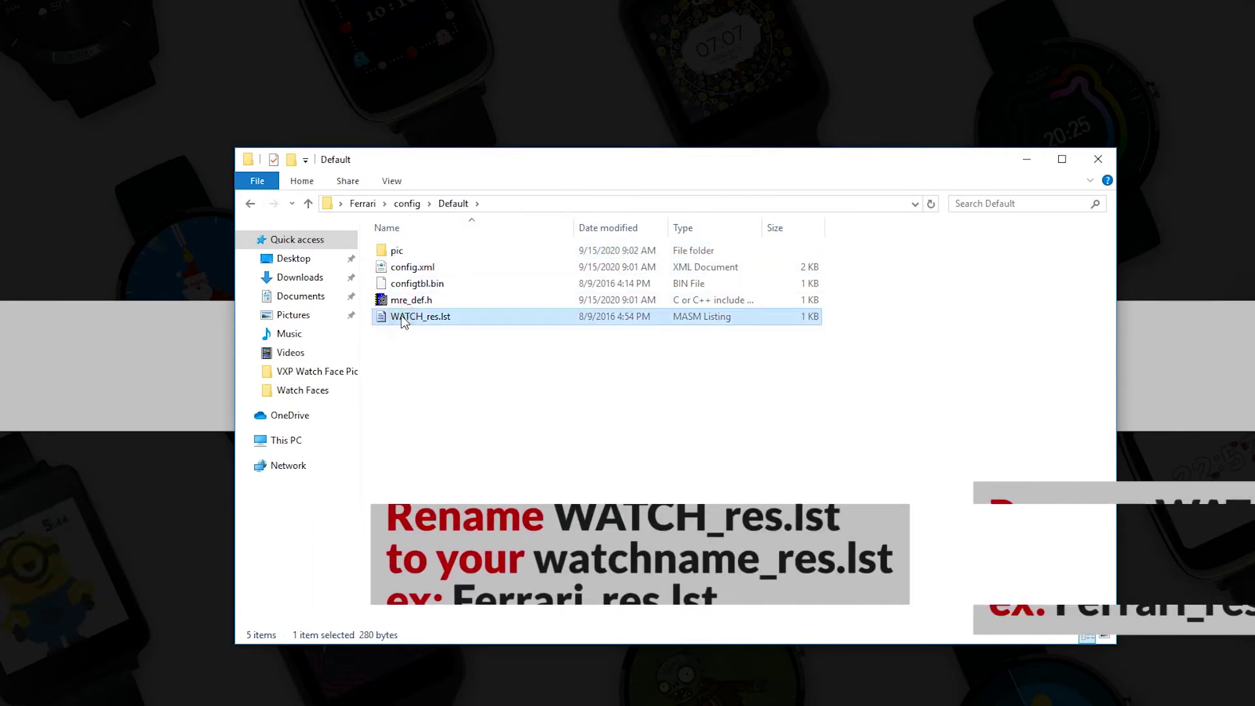
right_click(403, 320)
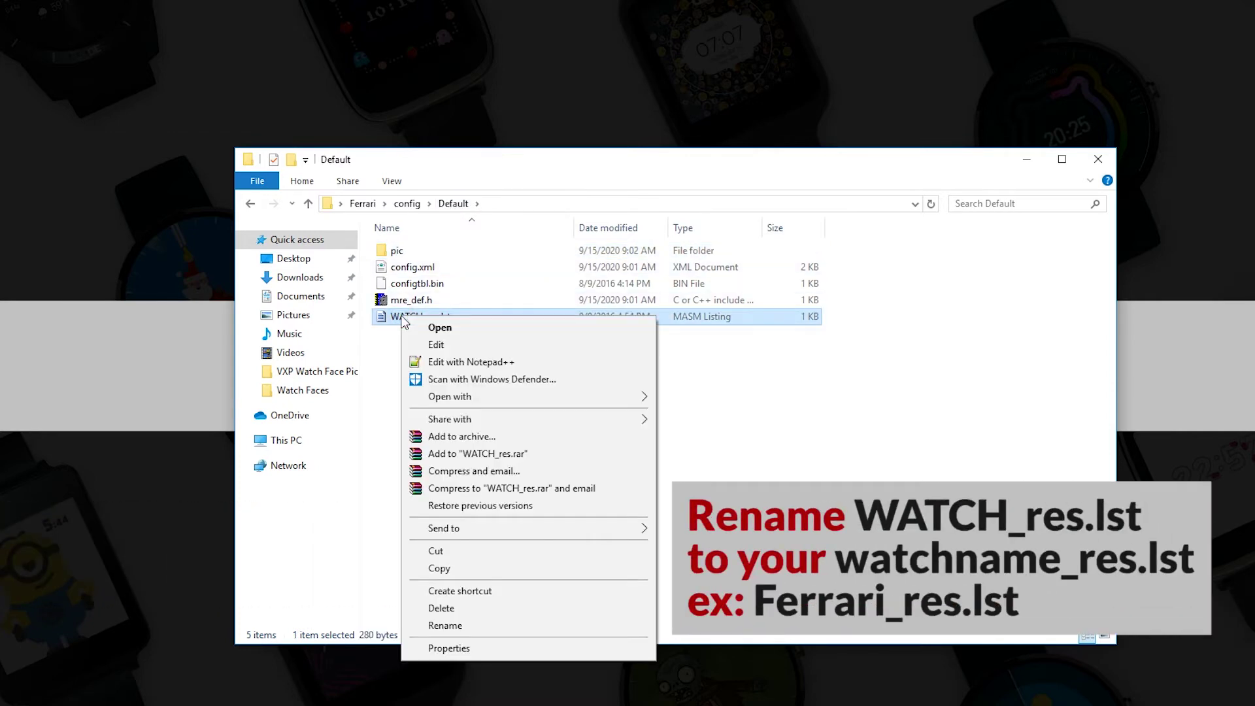
click(445, 626)
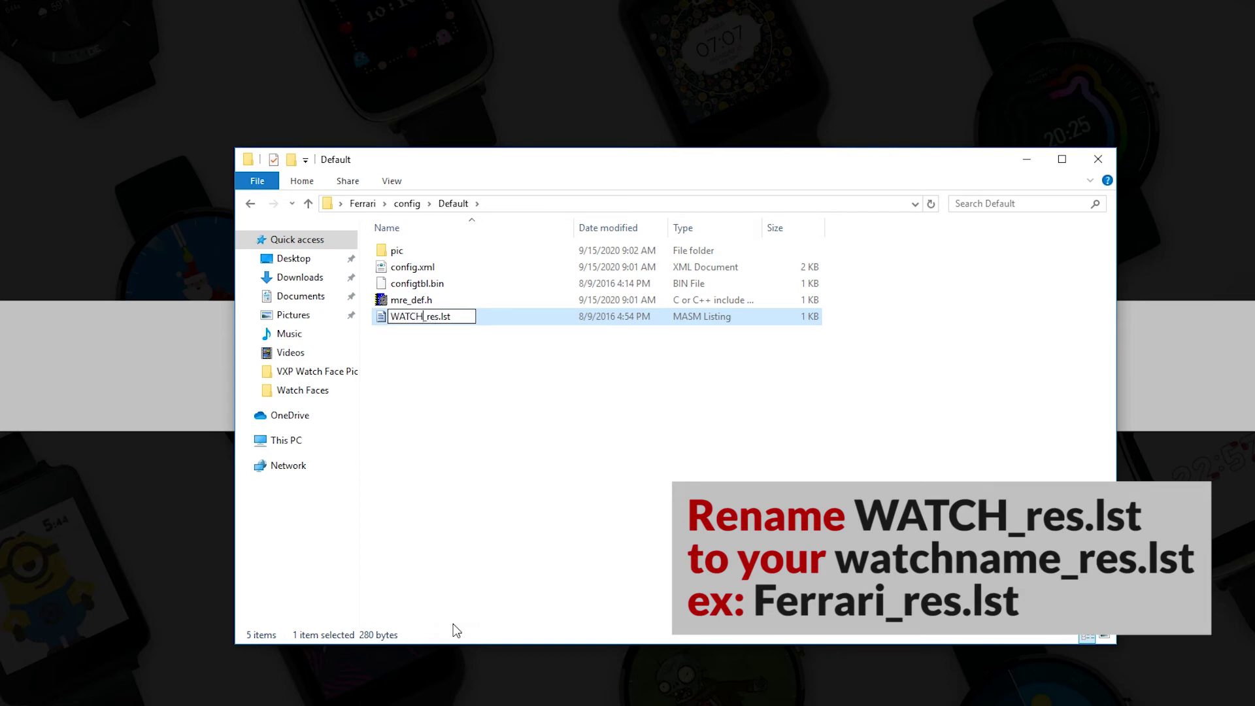
text(Ferra)
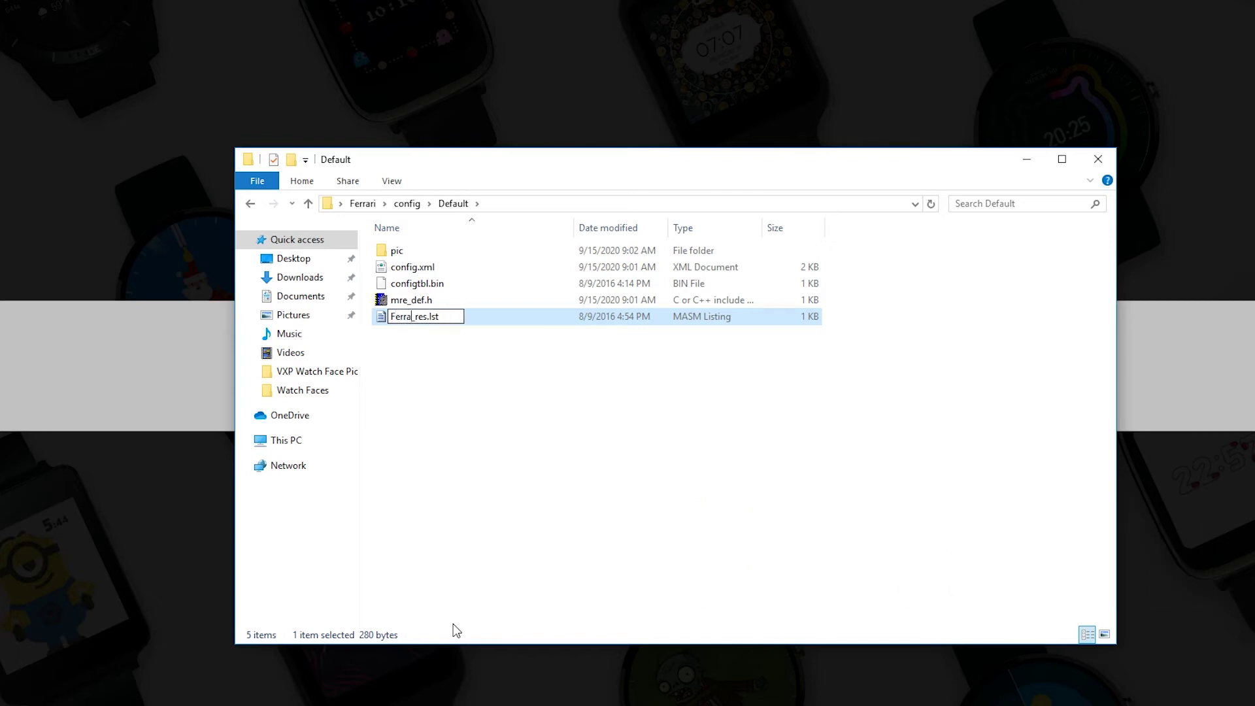
key(Return)
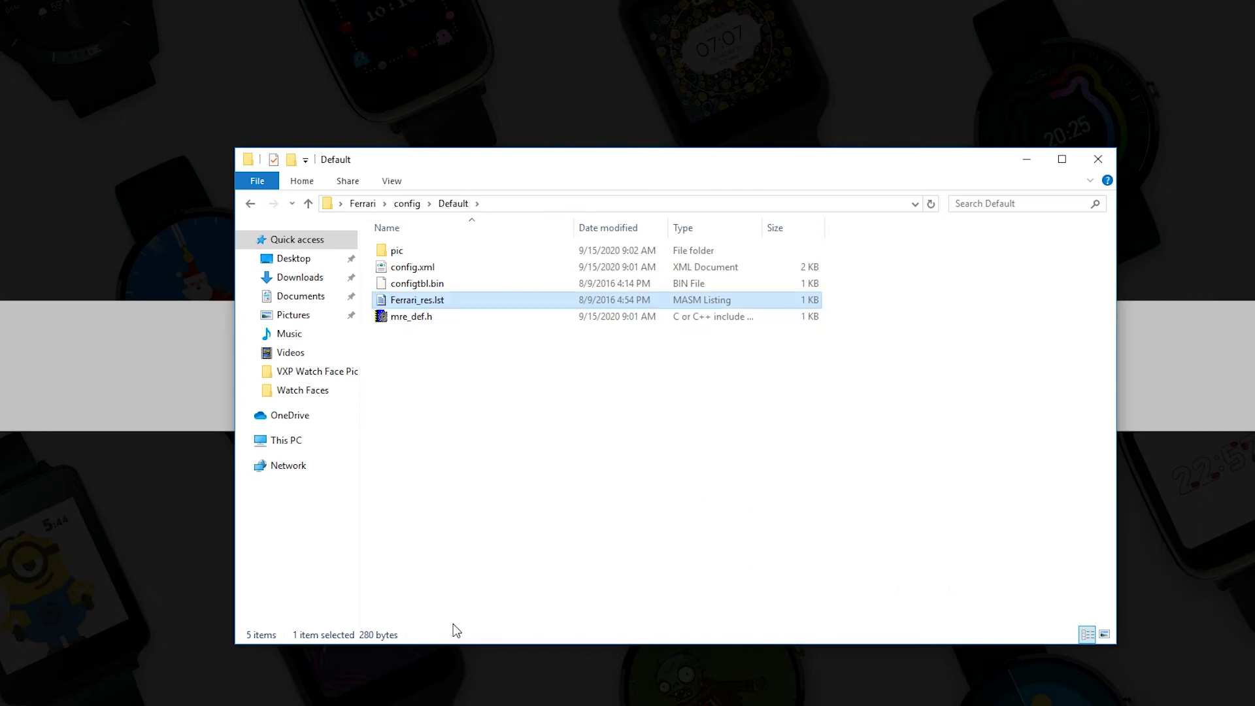
Step: Open Ferrari_res.lst in Notepad++ and copy the full path of the Ferrari project's config\Default folder from File Explorer
right_click(422, 304)
click(446, 345)
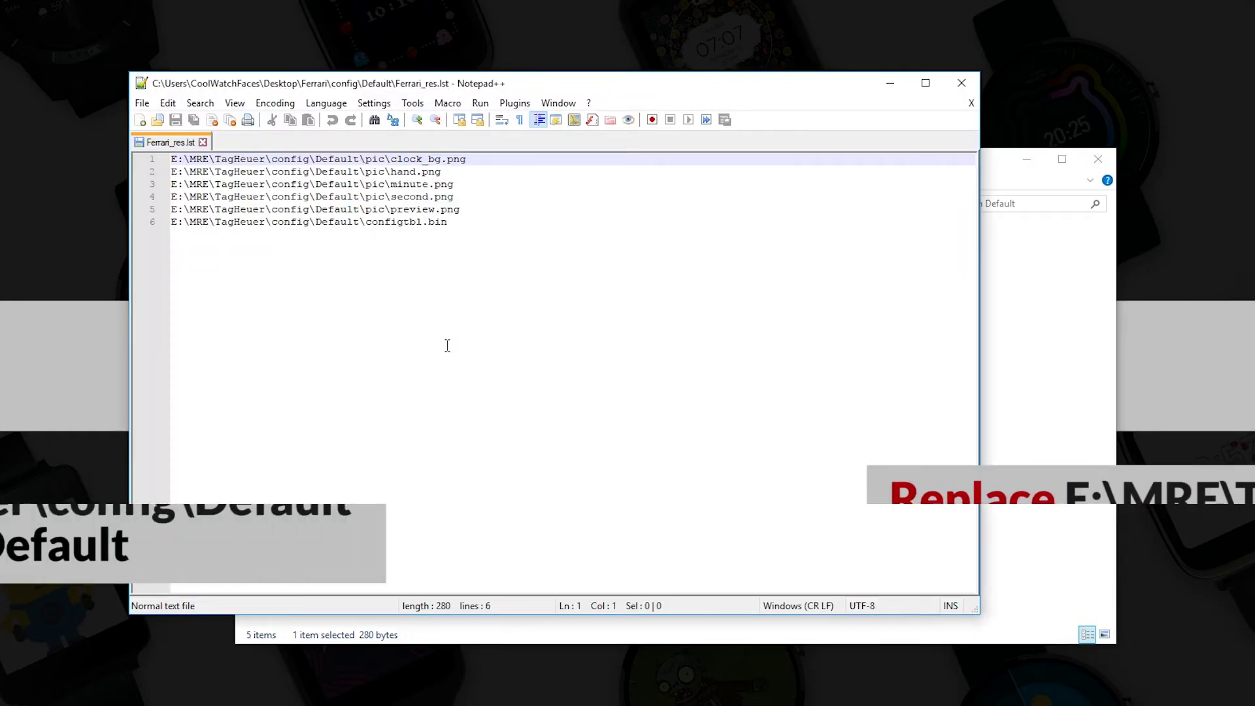
click(1042, 398)
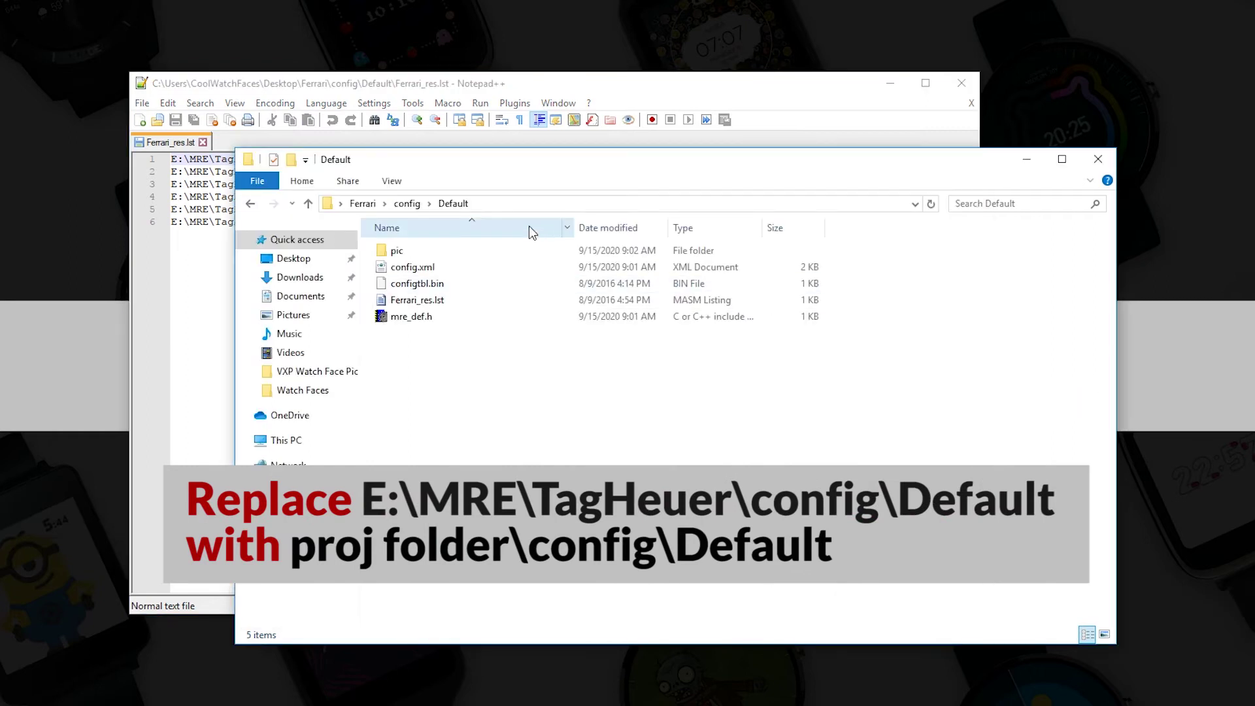
click(509, 205)
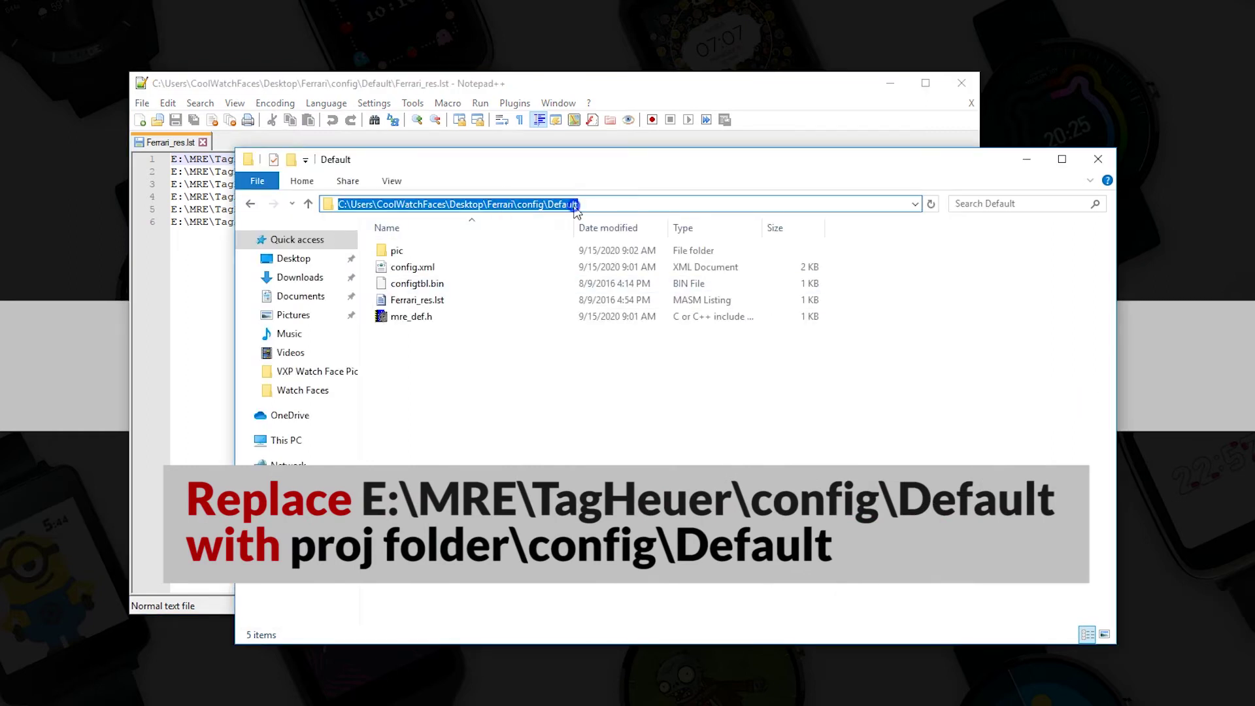
right_click(575, 208)
click(621, 254)
Step: Replace all occurrences of E:\MRE\TagHeuer\config\Default in Ferrari_res.lst with the copied path C:\Users\CoolWatchFaces\Desktop\Ferrari\config\Default
click(577, 85)
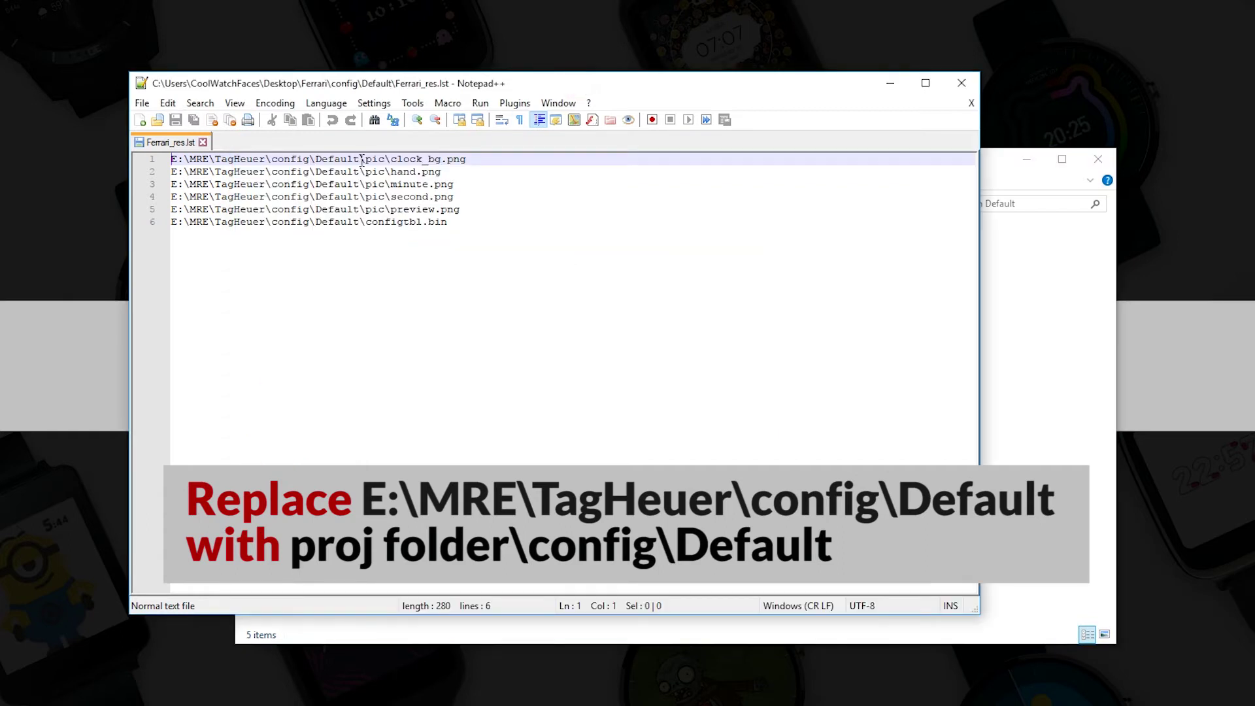
drag(360, 159, 181, 158)
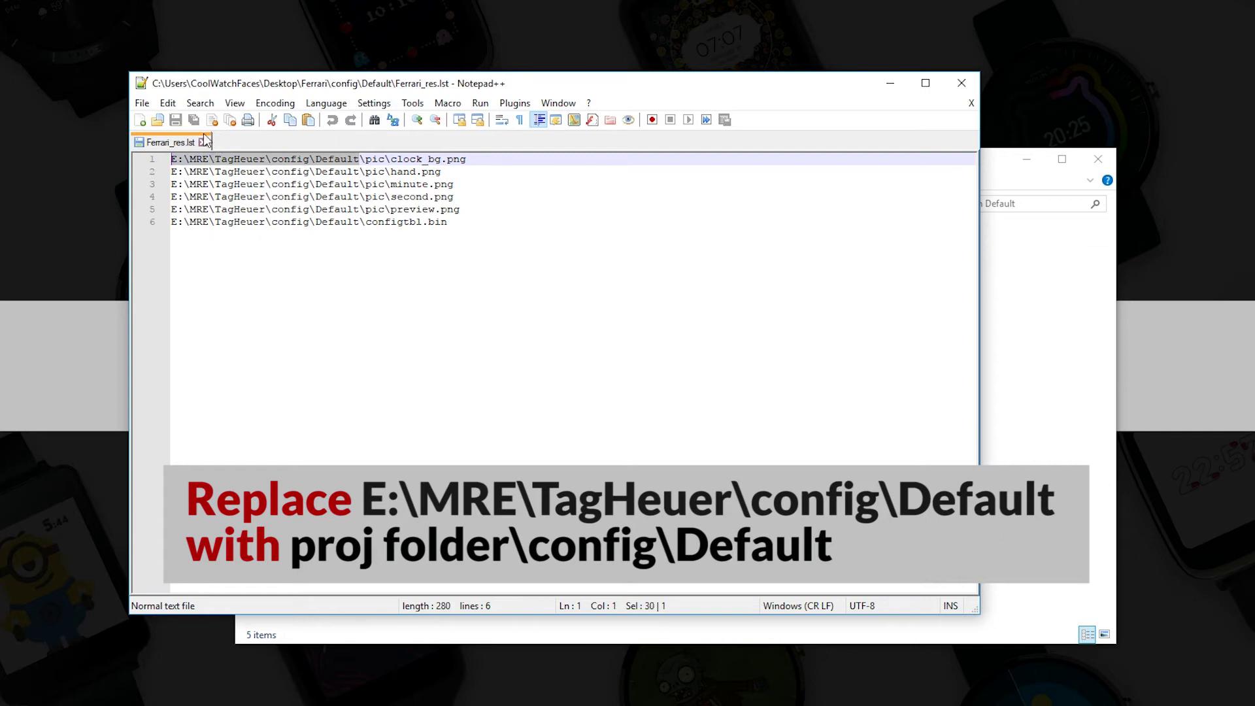
click(200, 103)
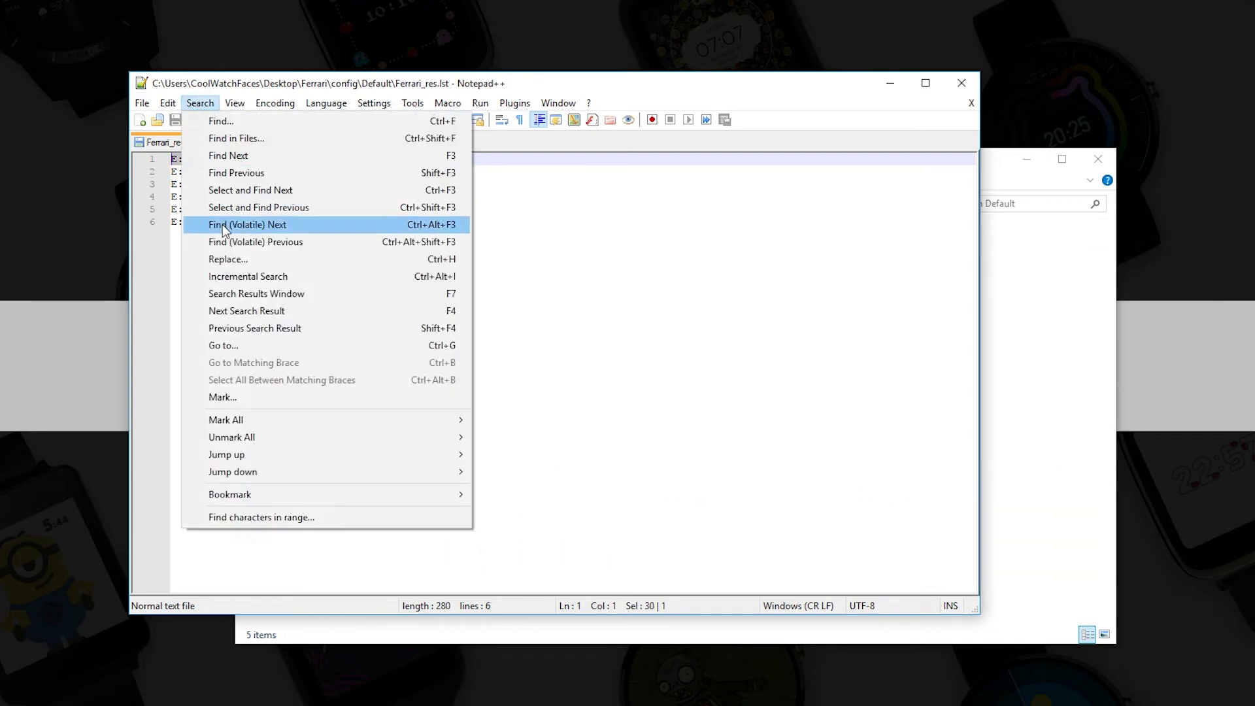
click(226, 260)
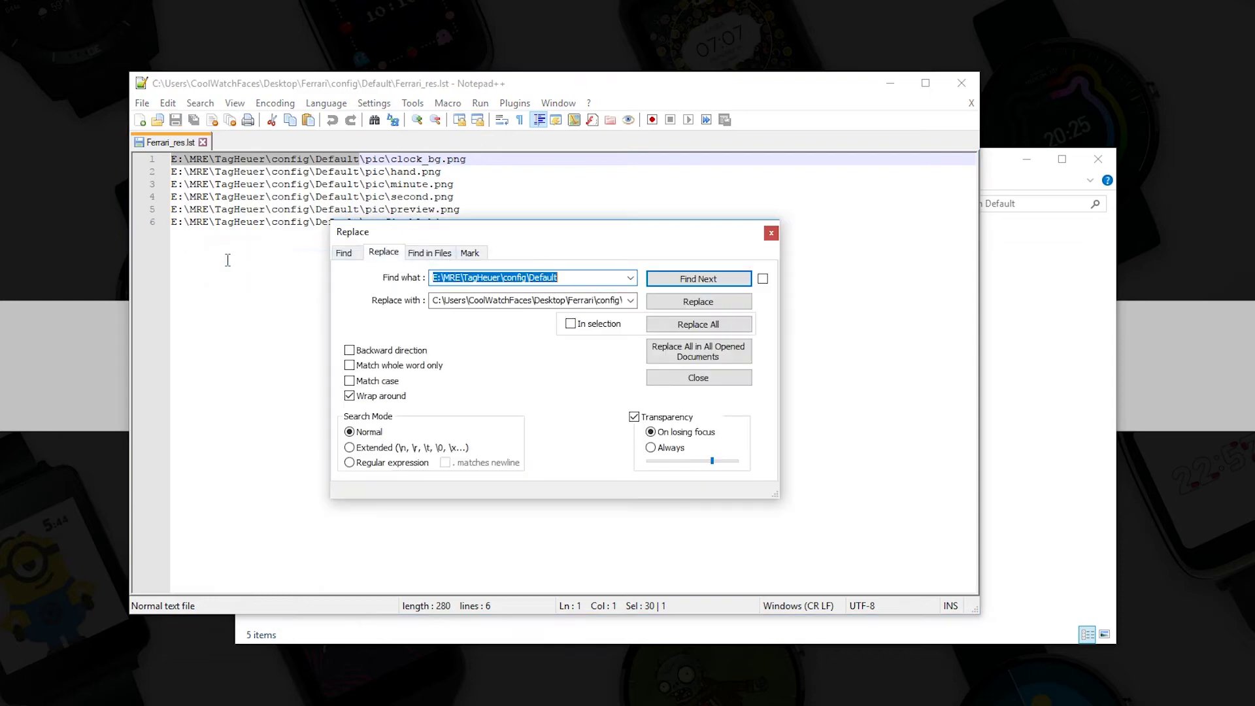
double_click(482, 301)
key(BackSpace)
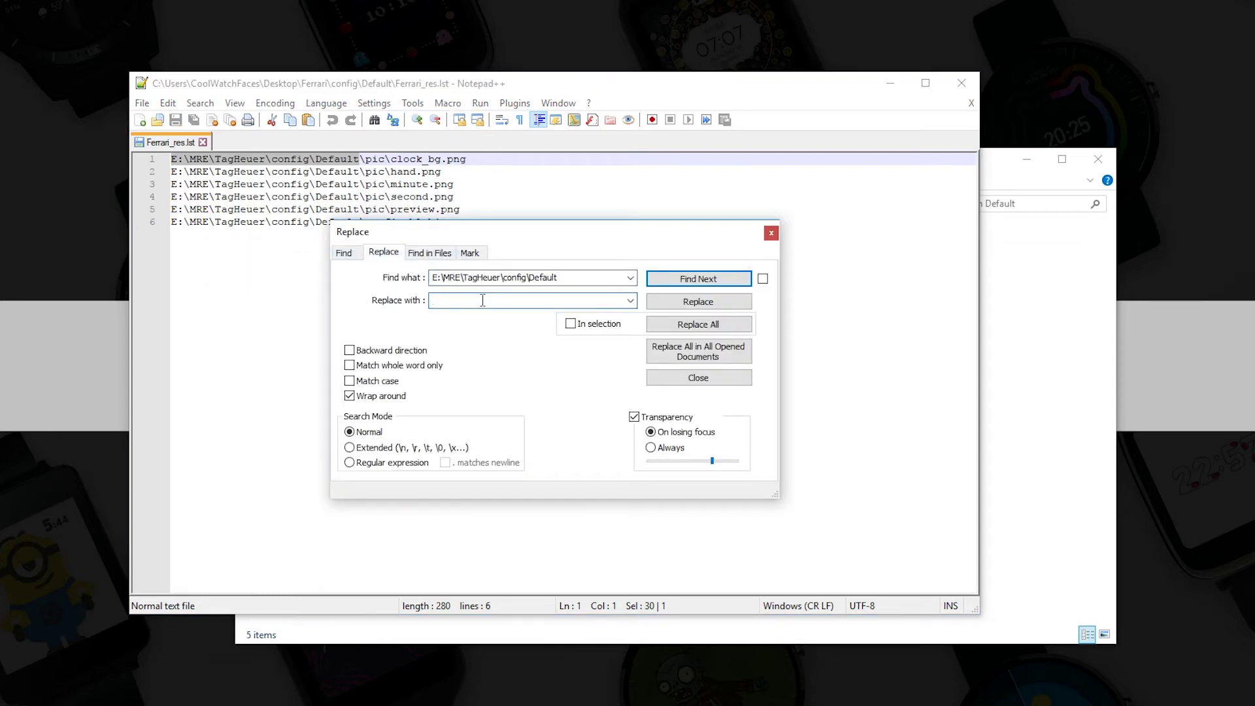
right_click(482, 301)
click(532, 369)
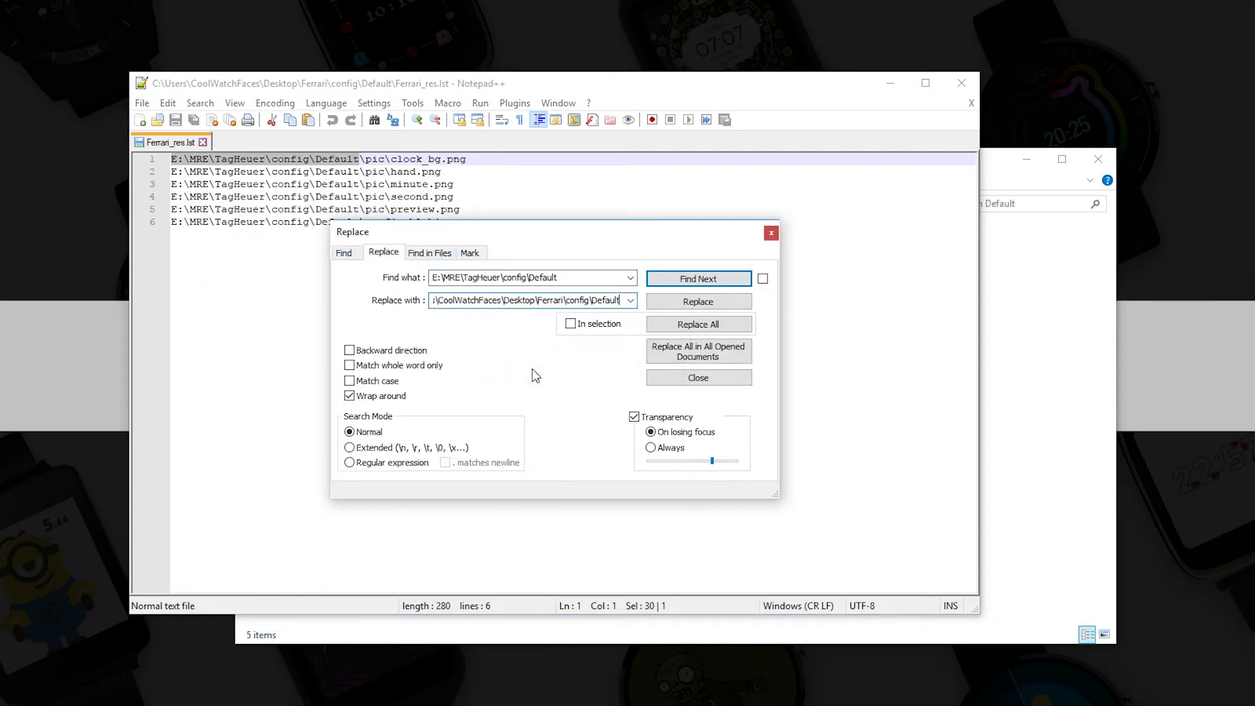
click(708, 325)
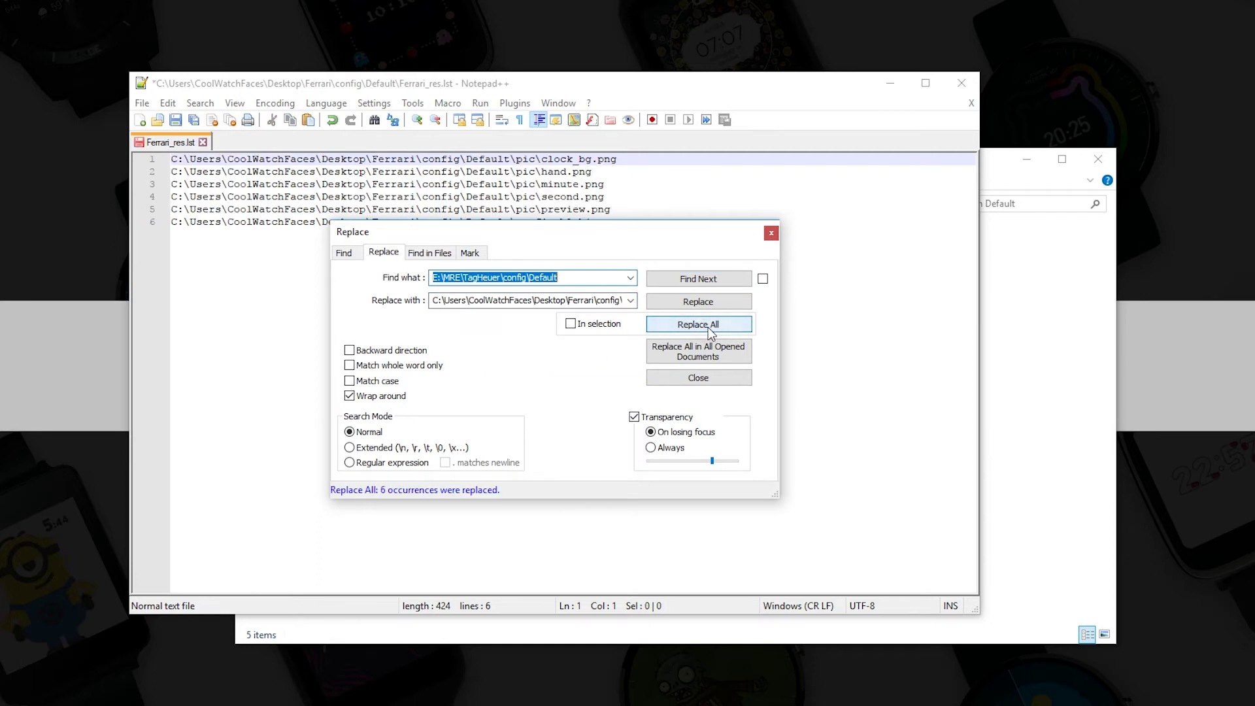
click(776, 230)
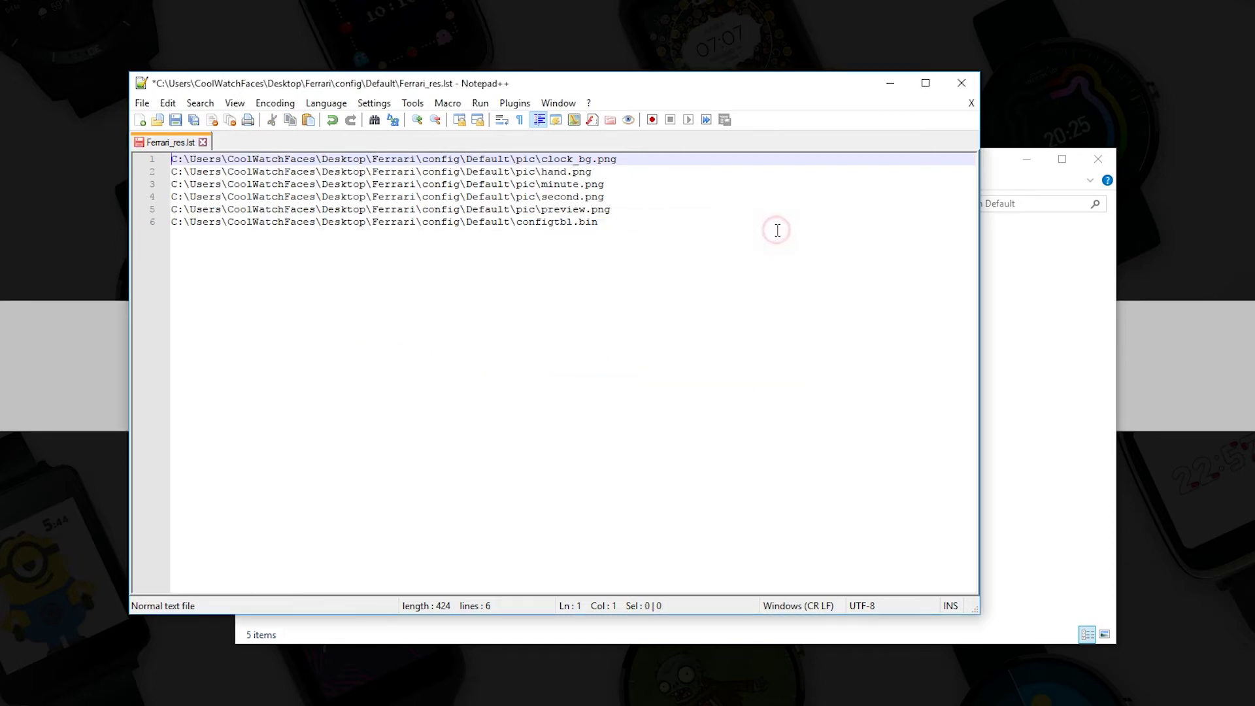
Step: Save and close Ferrari_res.lst, and clear the text editor and folder windows off the desktop
click(176, 120)
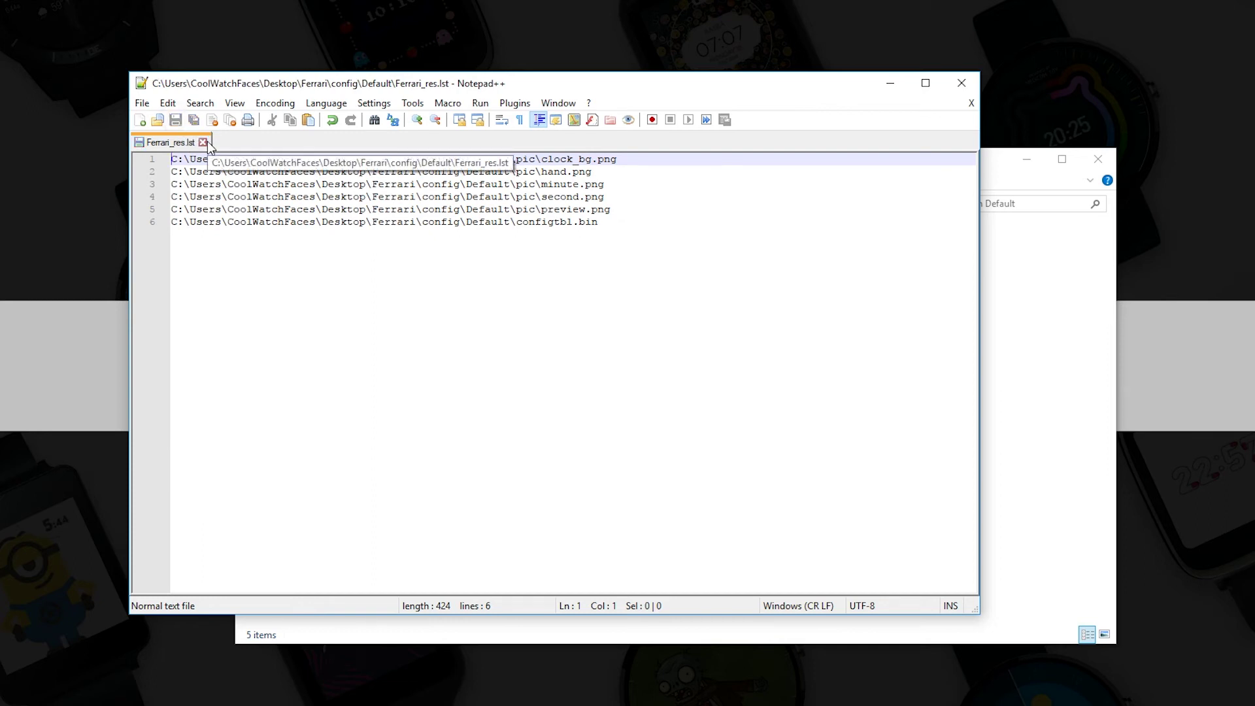
click(203, 143)
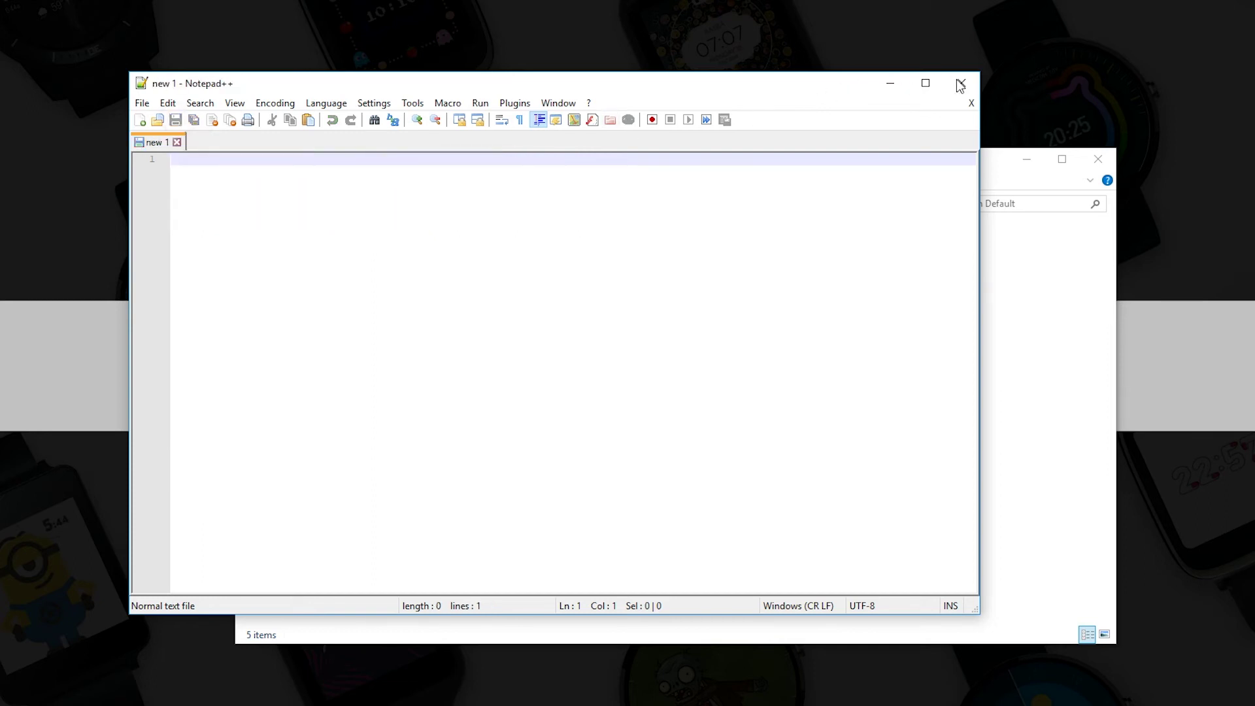
click(889, 85)
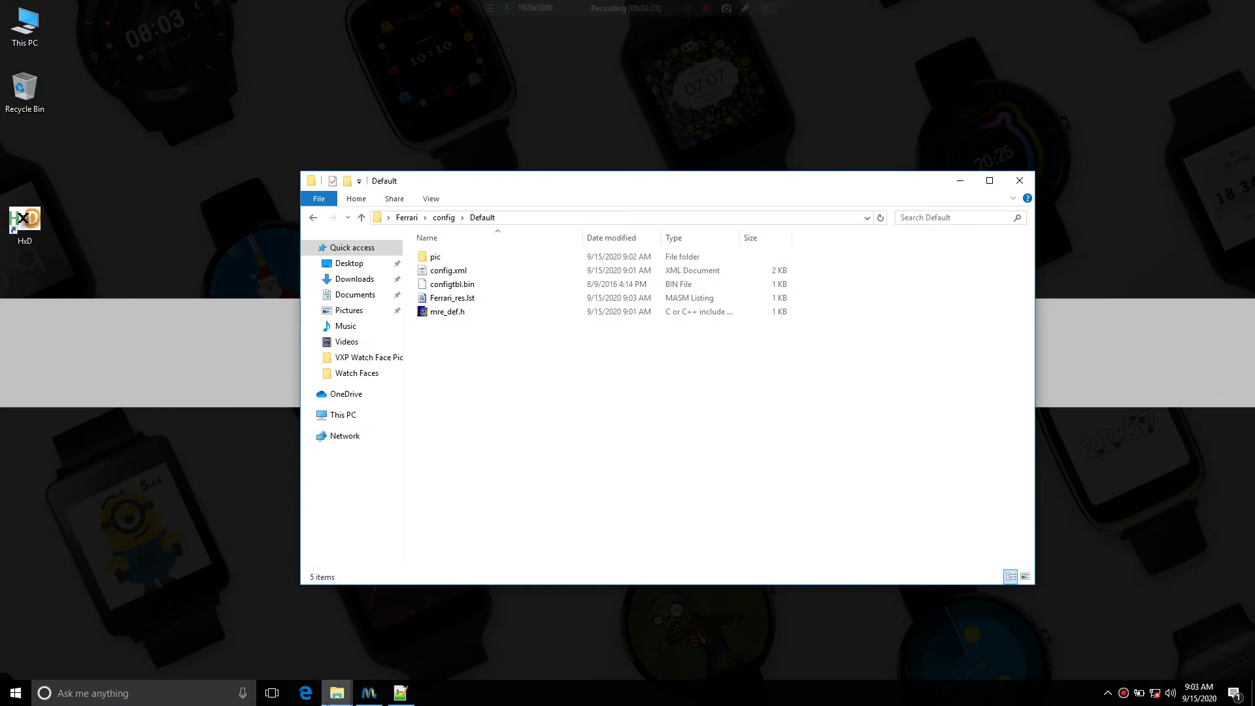
click(342, 695)
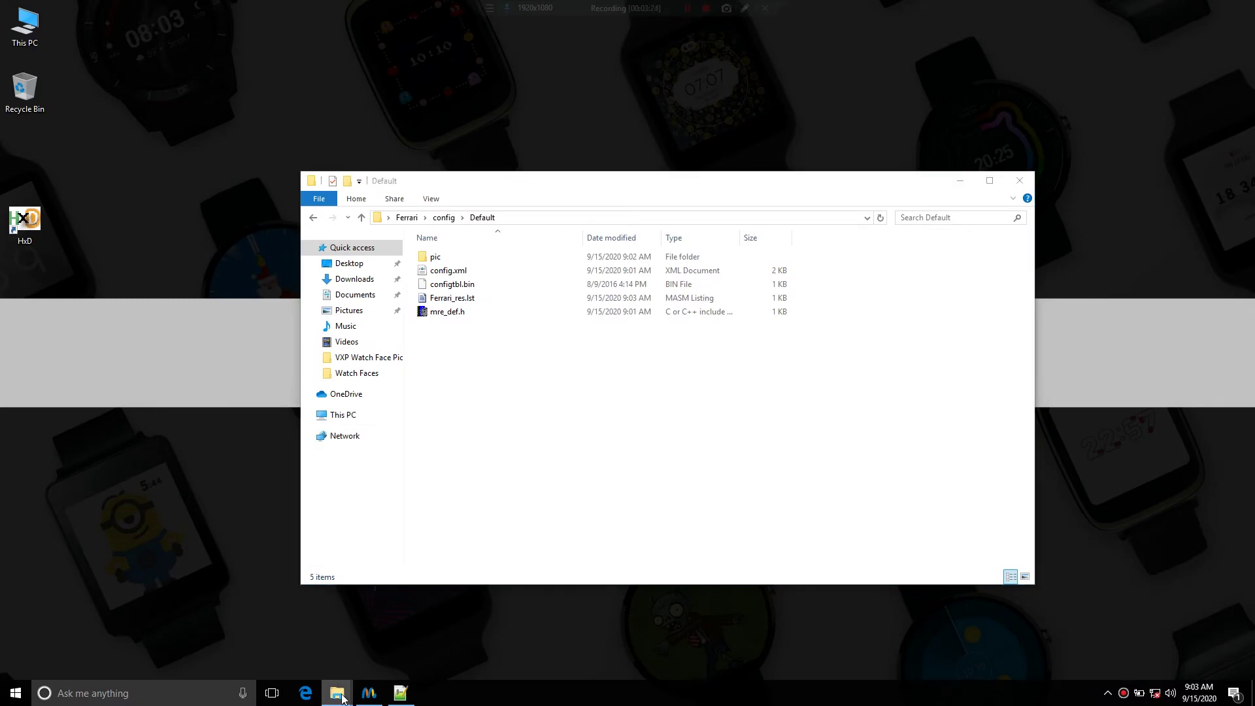
right_click(339, 673)
click(288, 665)
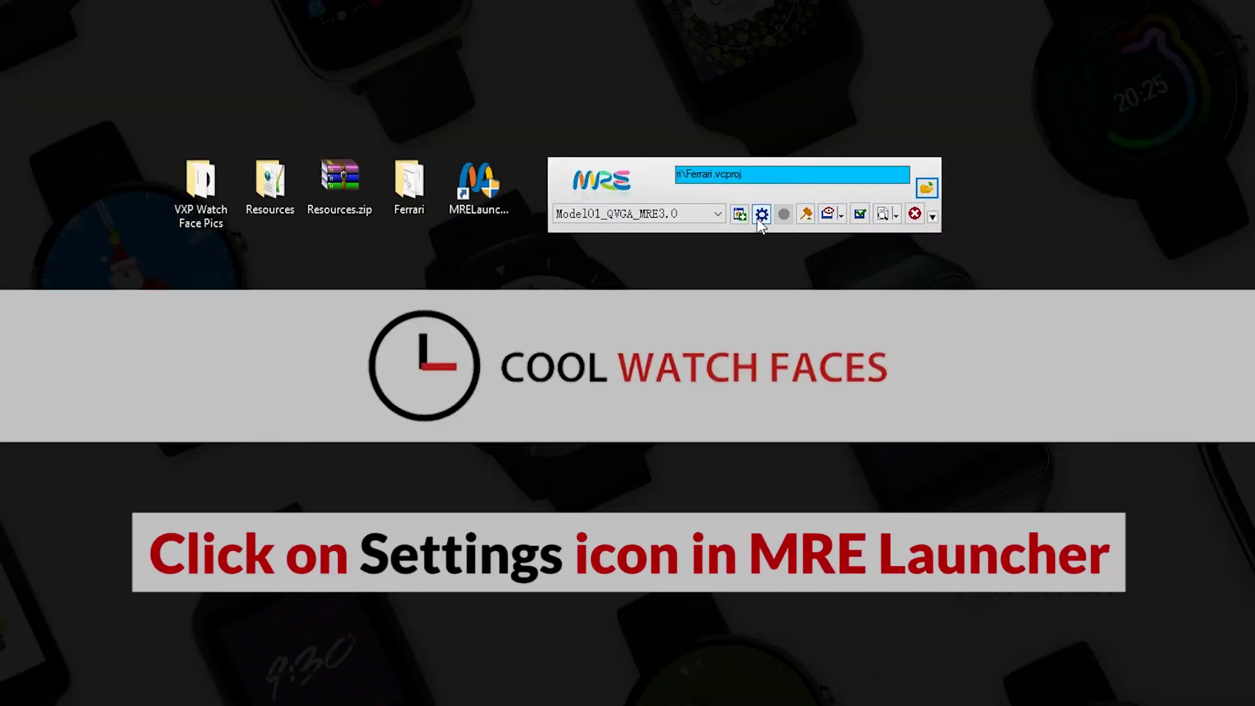
Step: Enable transferring image files to Mediatek format in the resource settings of the MRE Launcher project package
click(762, 215)
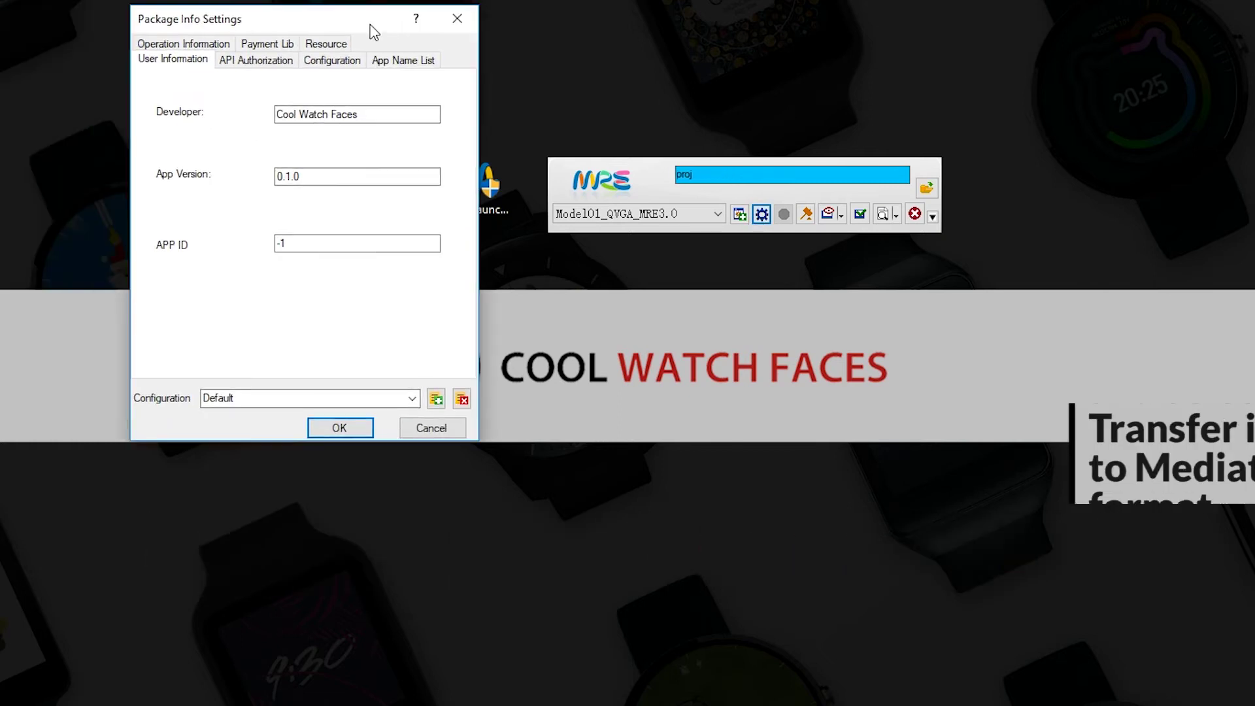
drag(374, 30, 568, 118)
click(566, 121)
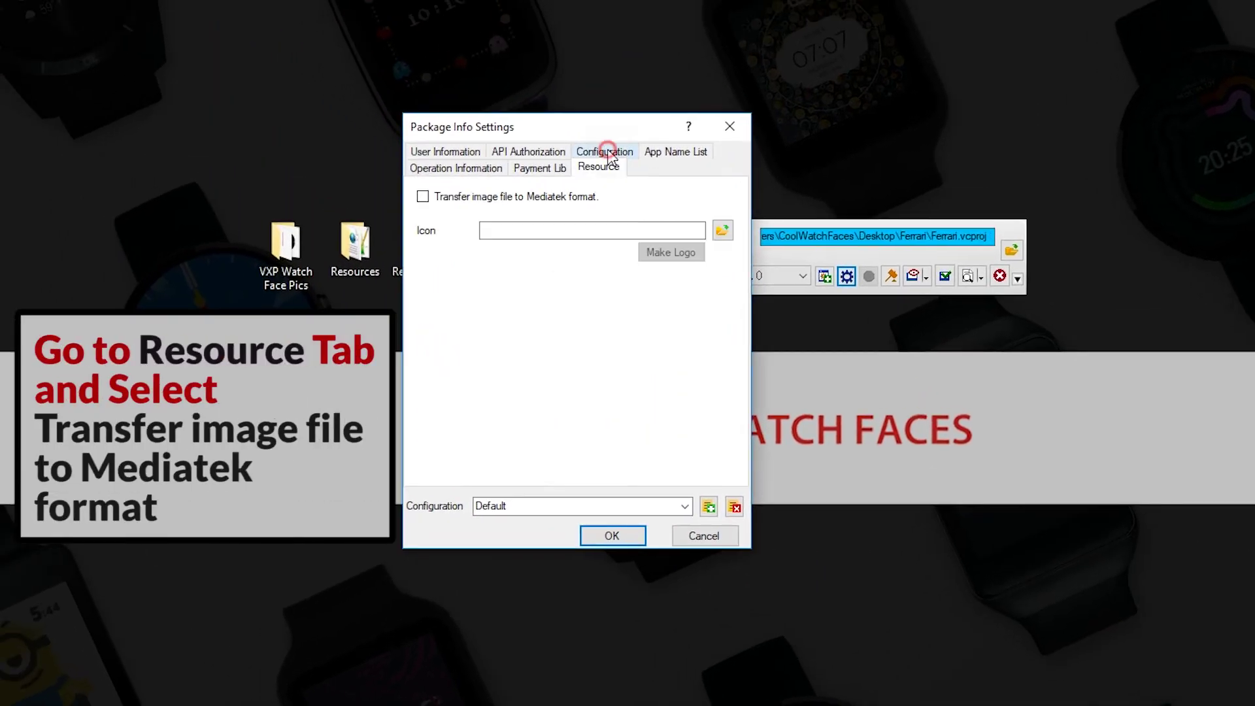
click(422, 196)
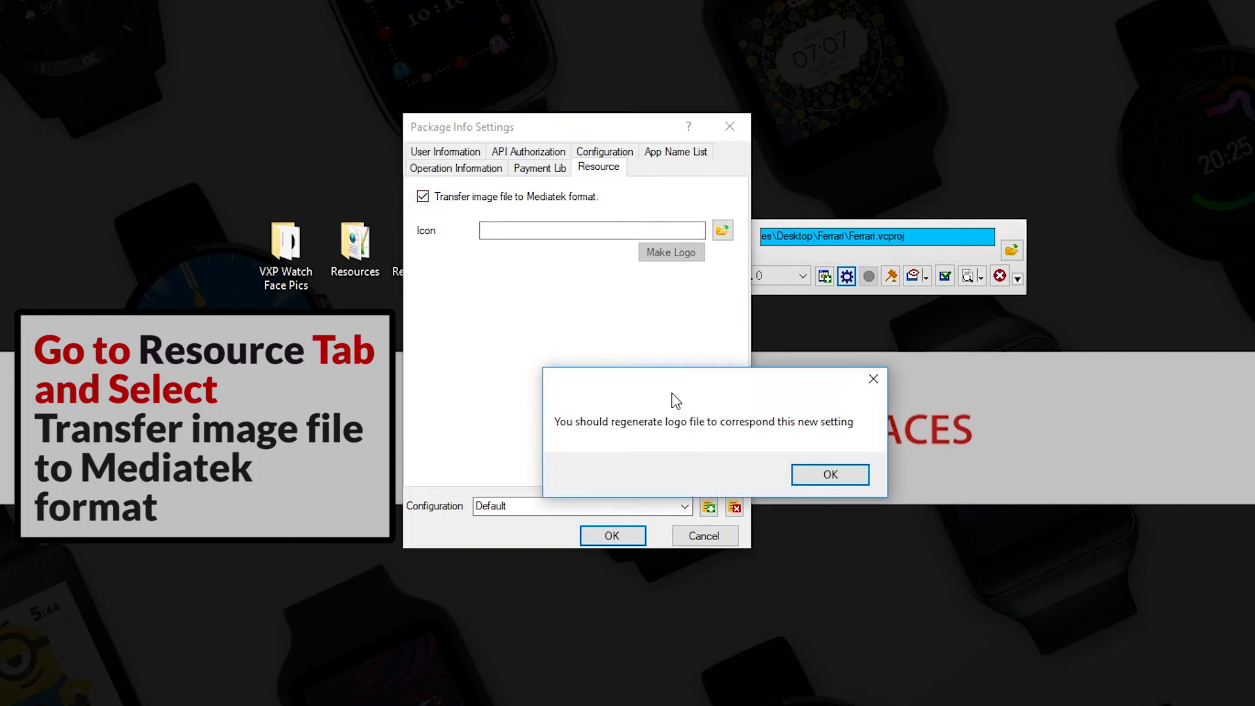
click(806, 477)
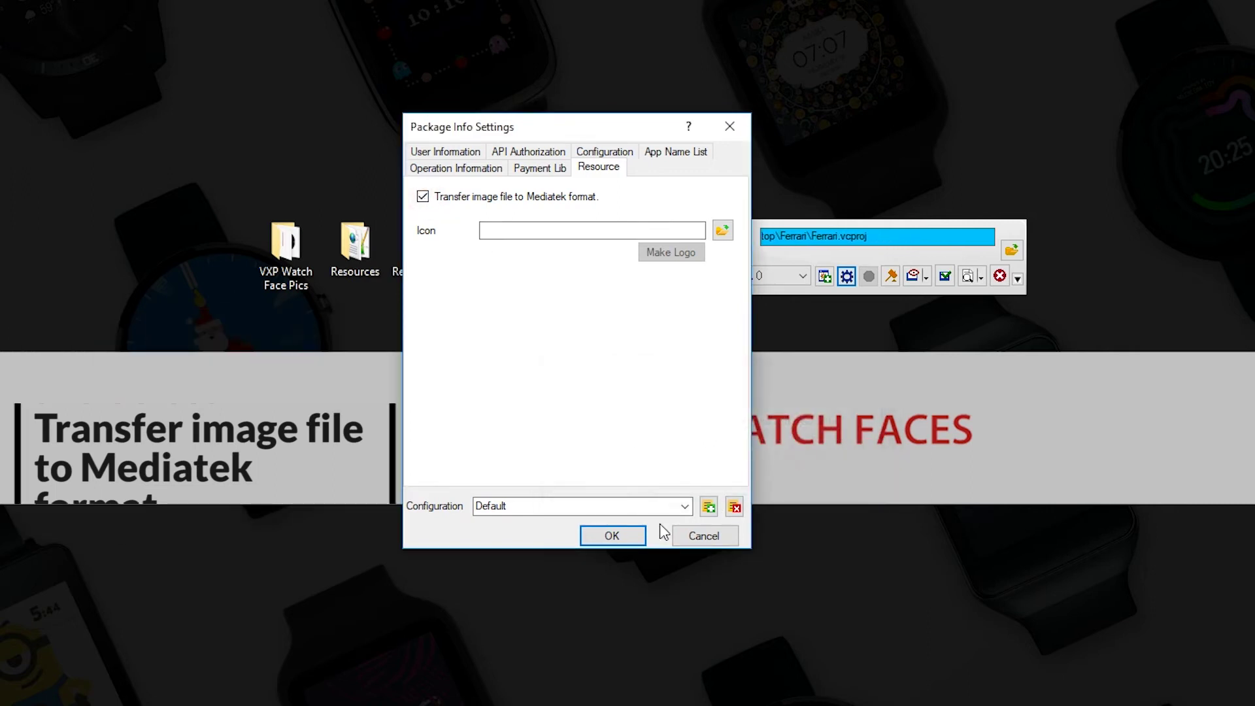
click(620, 537)
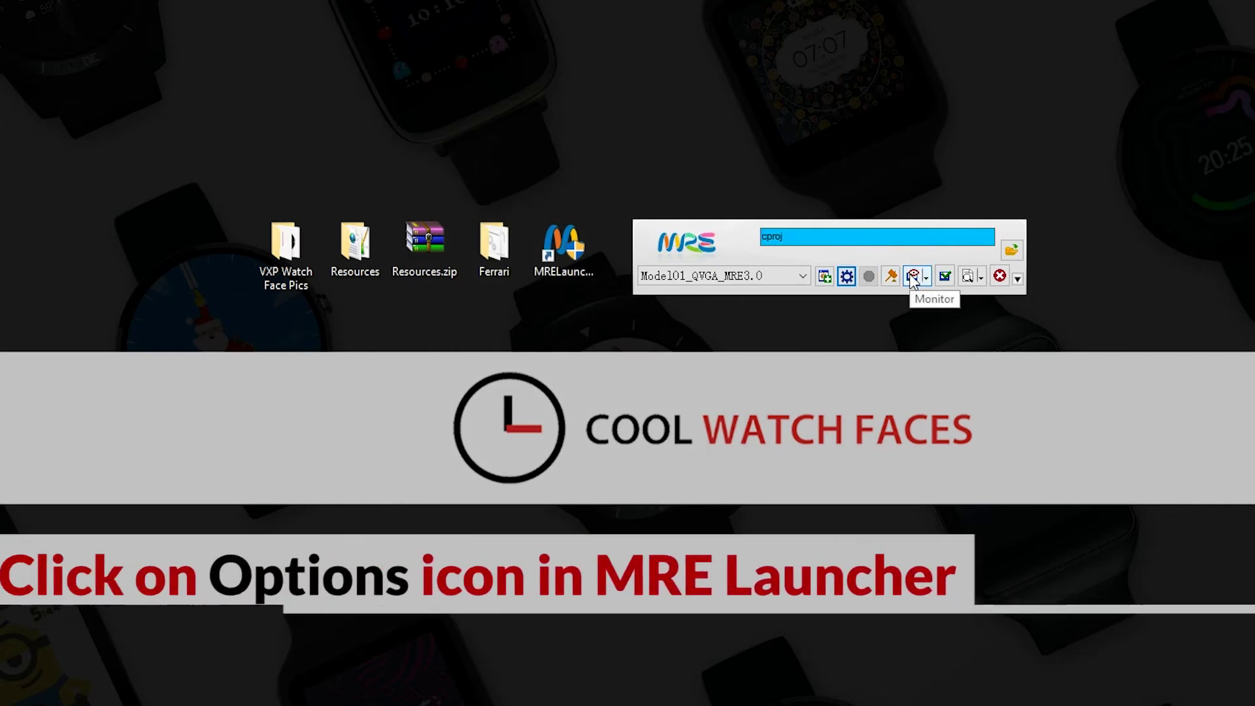
Step: Remove the -g flag from the ADS1.2 compiler options in the advanced ARM build options and apply the change
click(946, 277)
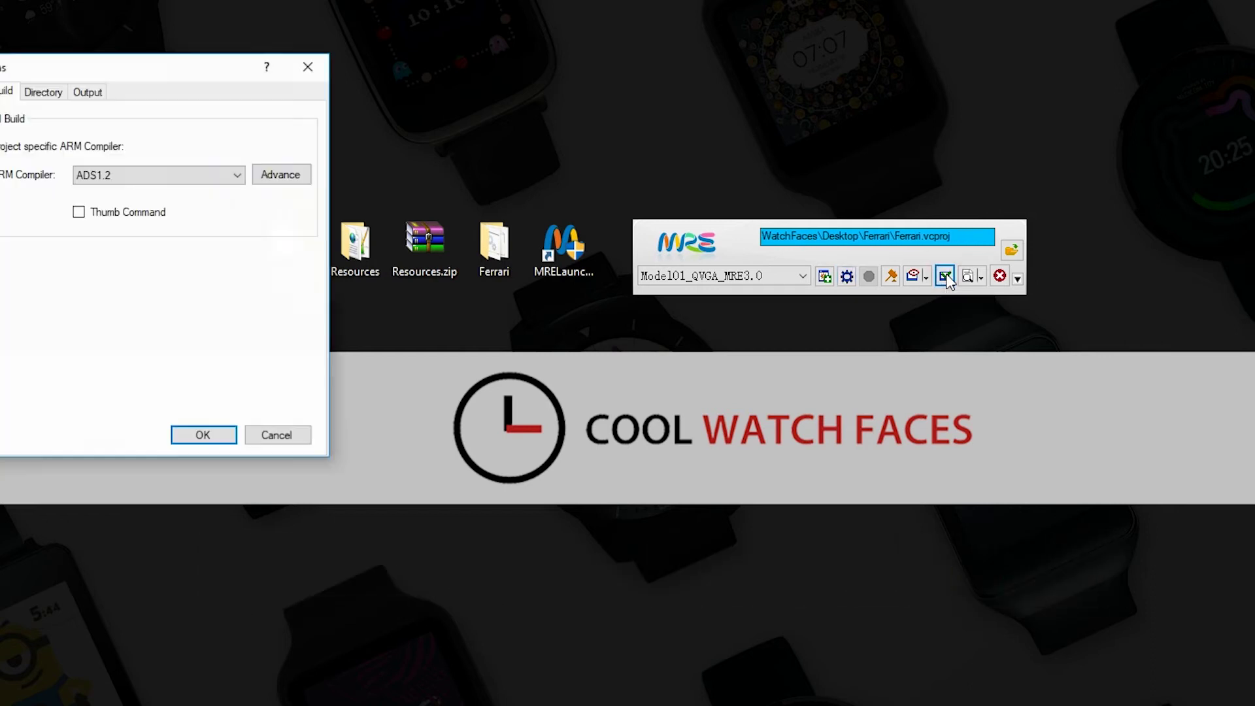
drag(219, 68, 543, 191)
click(717, 251)
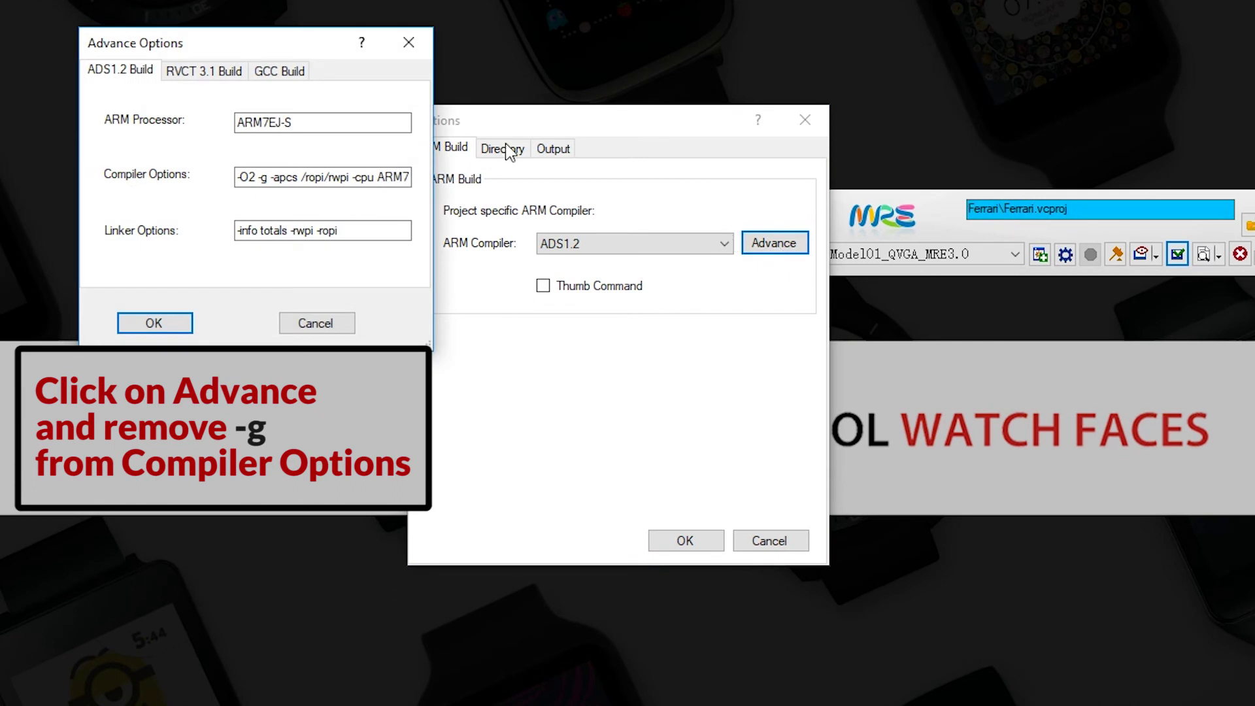
drag(299, 52, 695, 238)
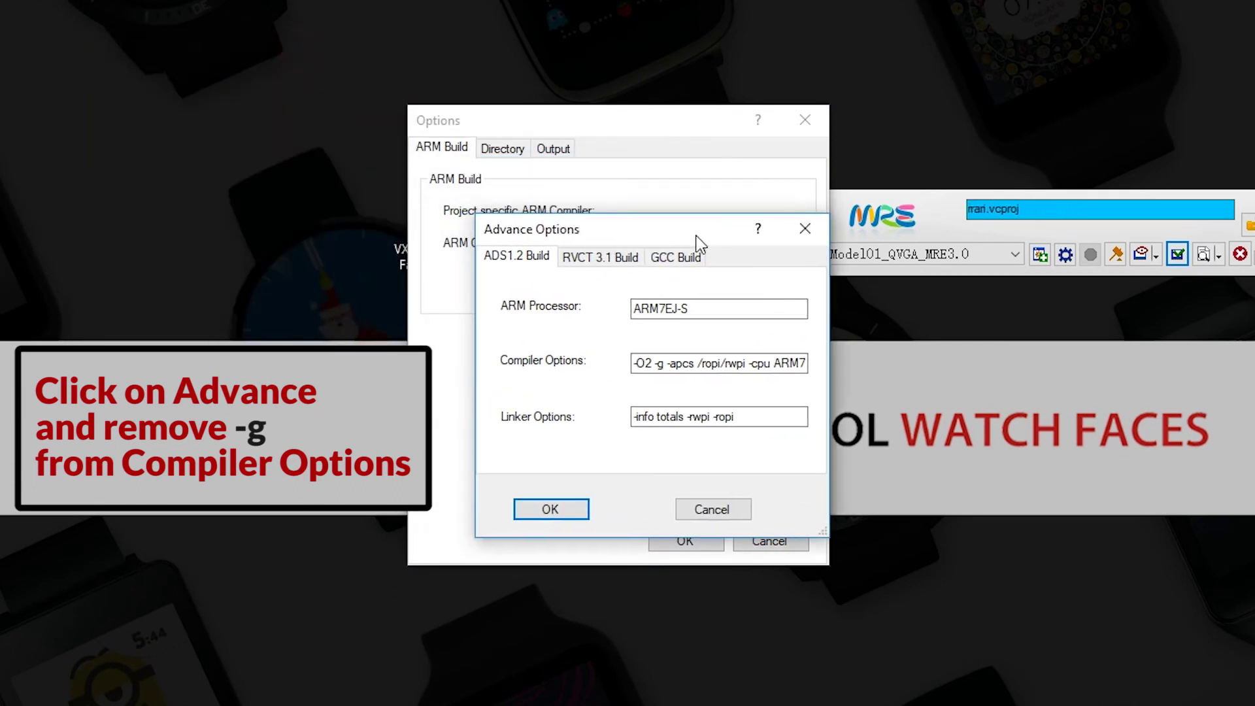
click(664, 364)
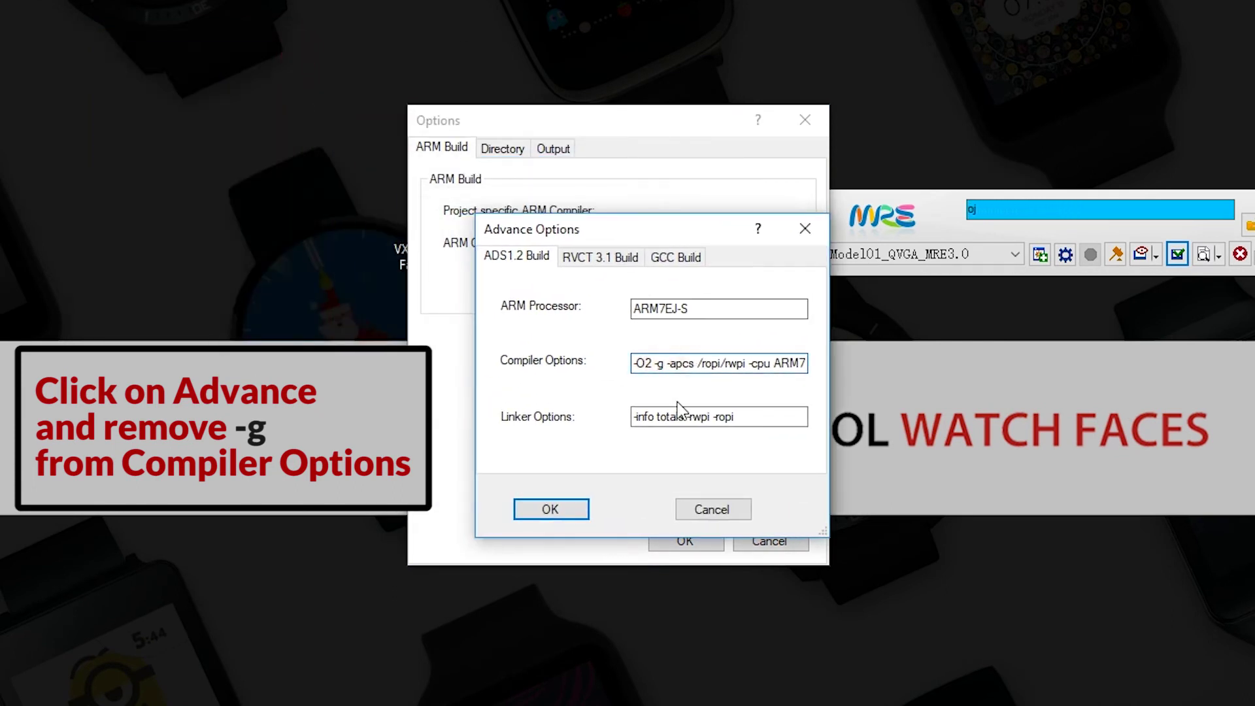
key(BackSpace)
key(BackSpace)
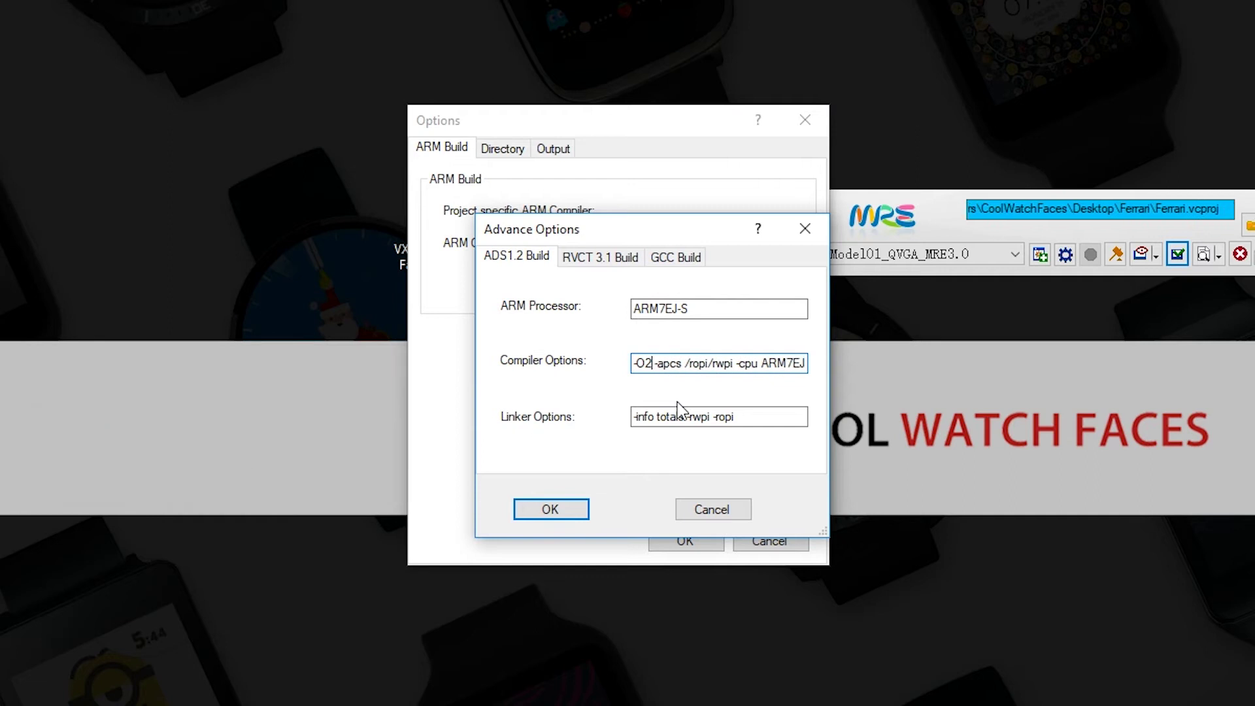
click(560, 510)
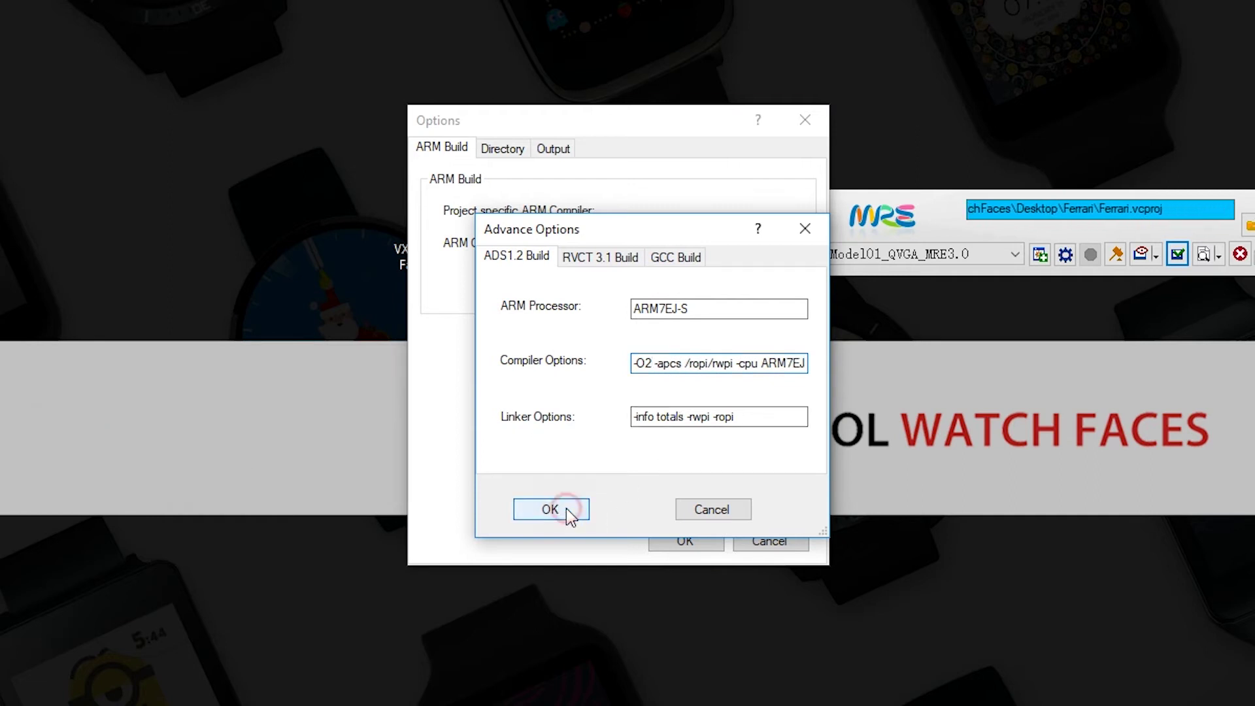
click(684, 540)
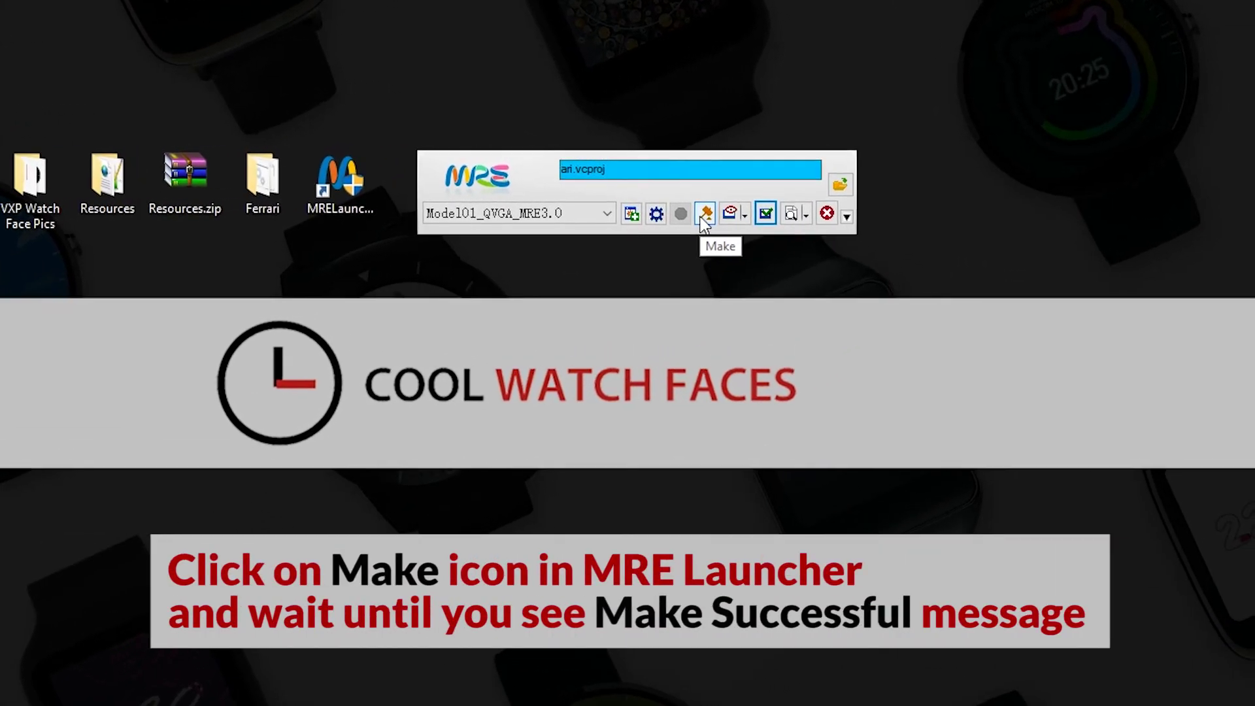
Step: Make the Ferrari project and highlight the build result line in the output log
click(691, 215)
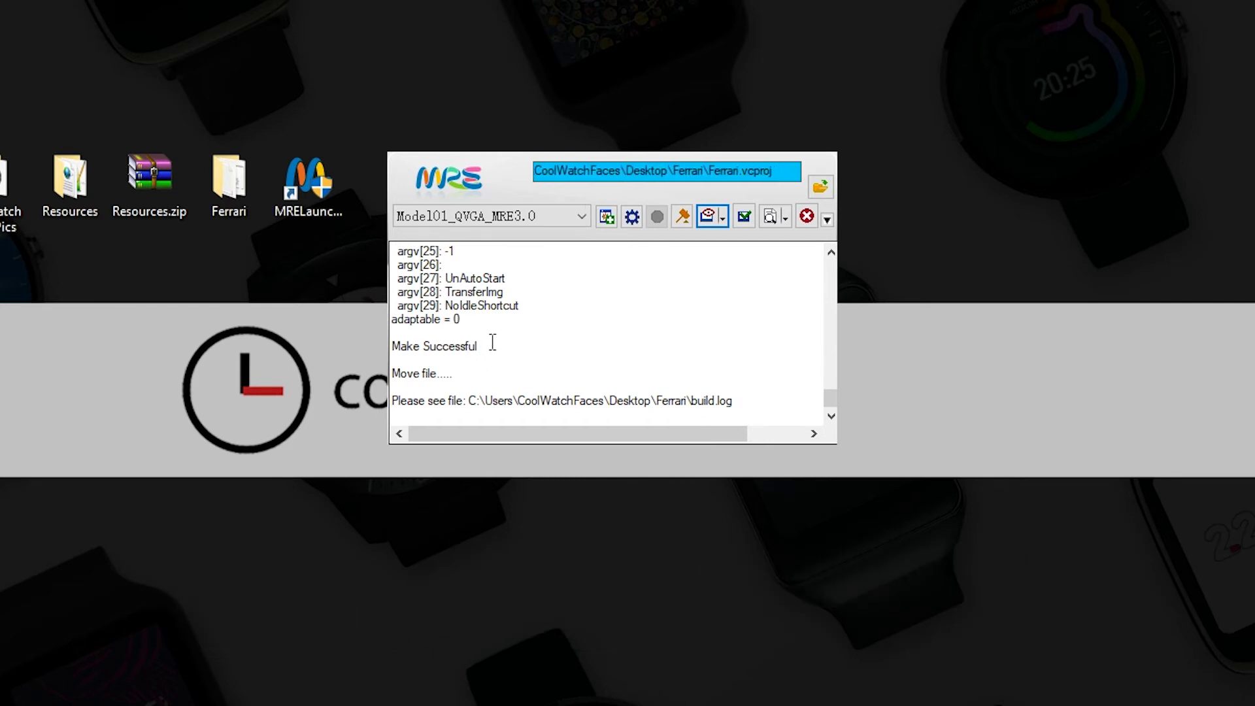
drag(491, 345, 384, 345)
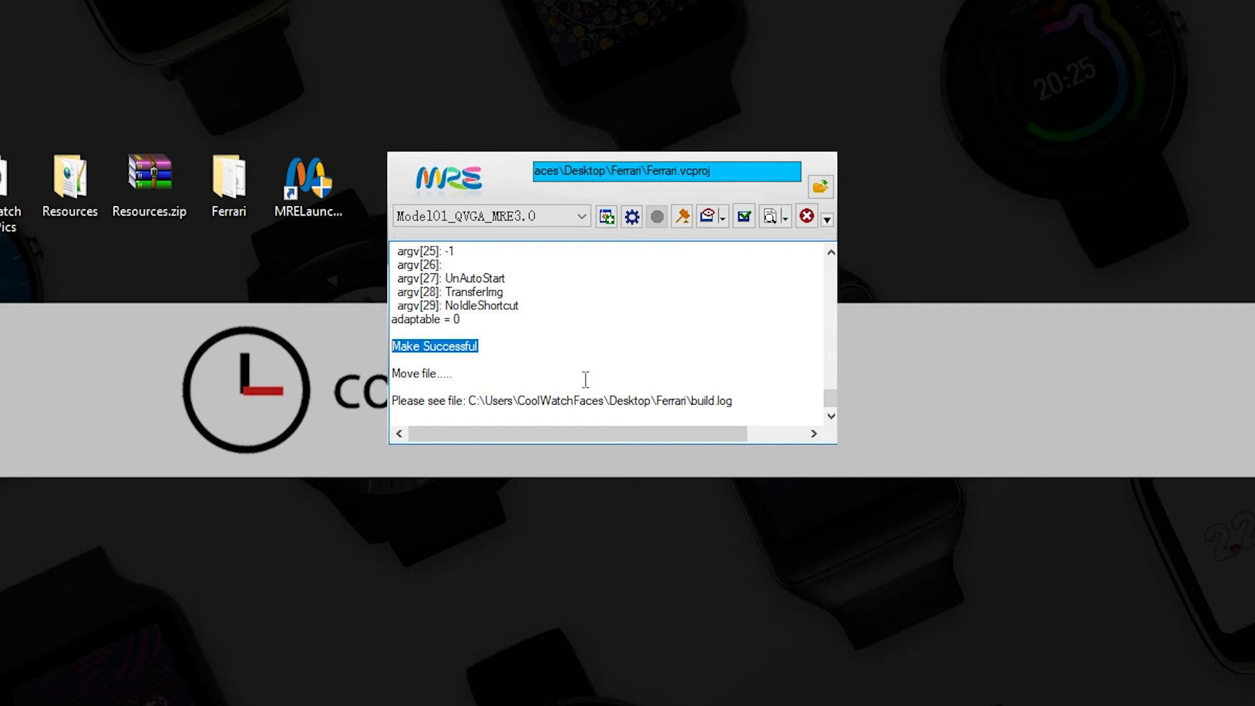
Step: Review the build log, examining the conversion entries for the clock_bg, hand, minute, second and preview PNG images
scroll(512, 391, up, 10)
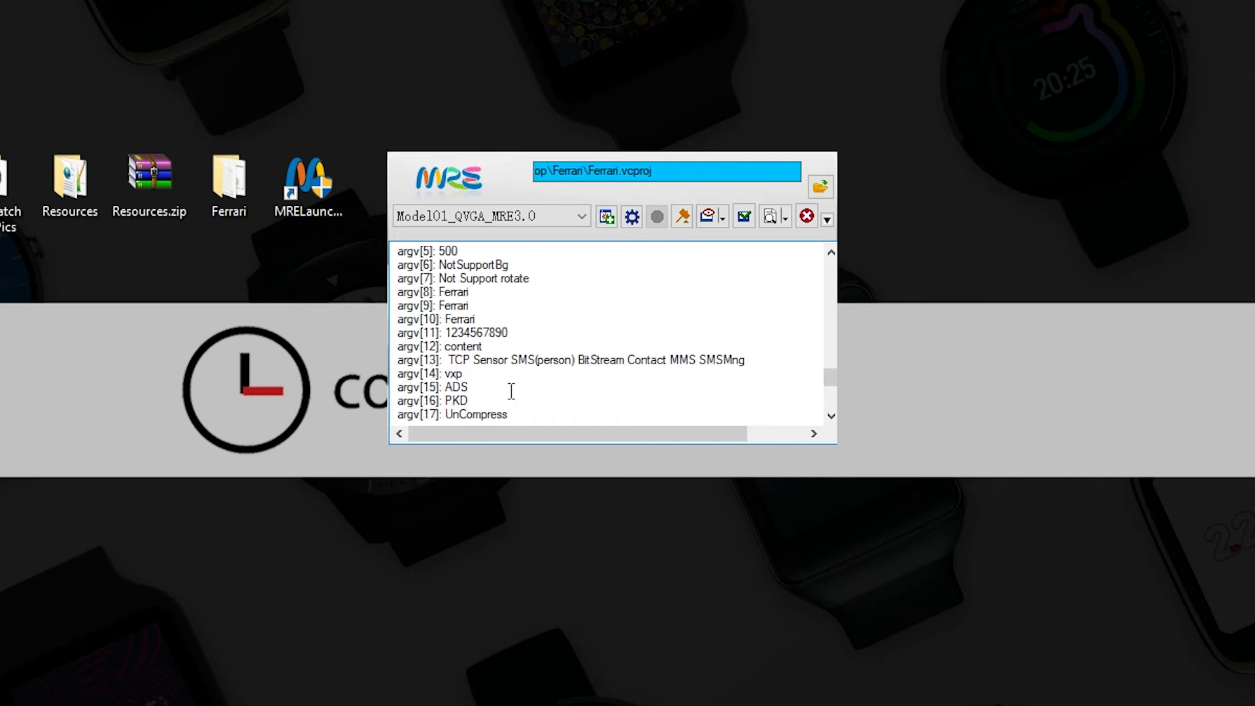
scroll(511, 391, up, 10)
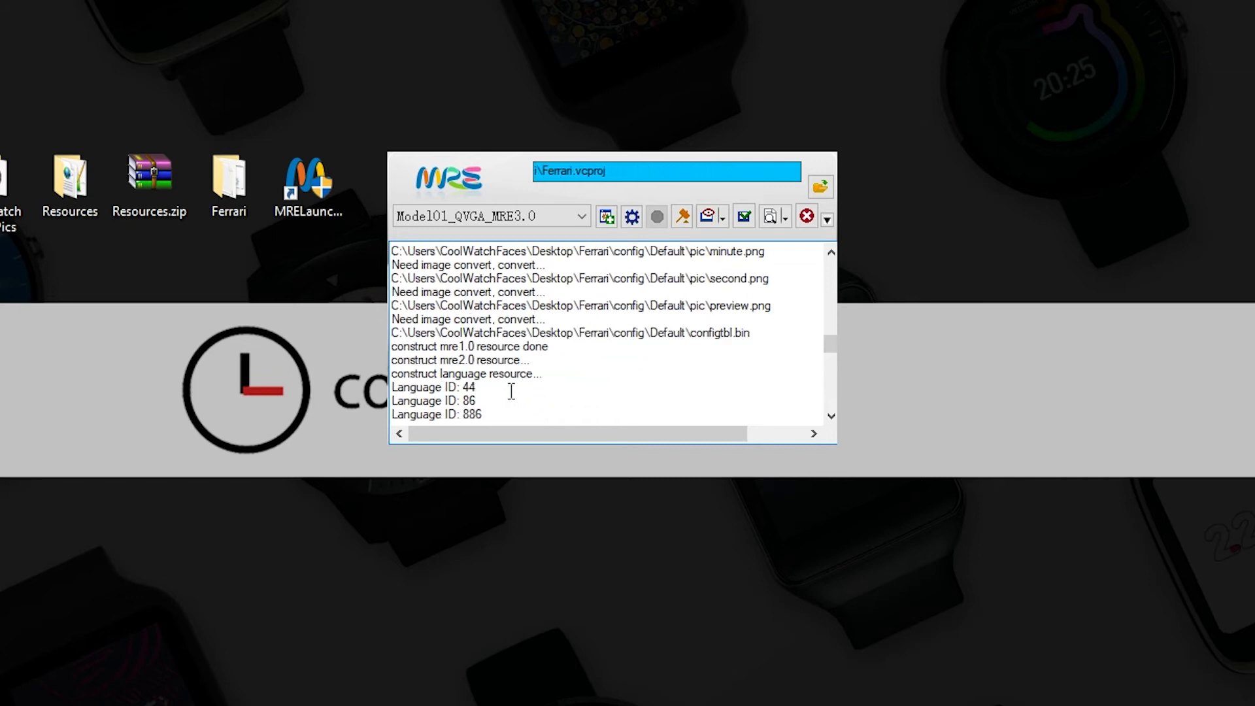
scroll(512, 396, up, 1)
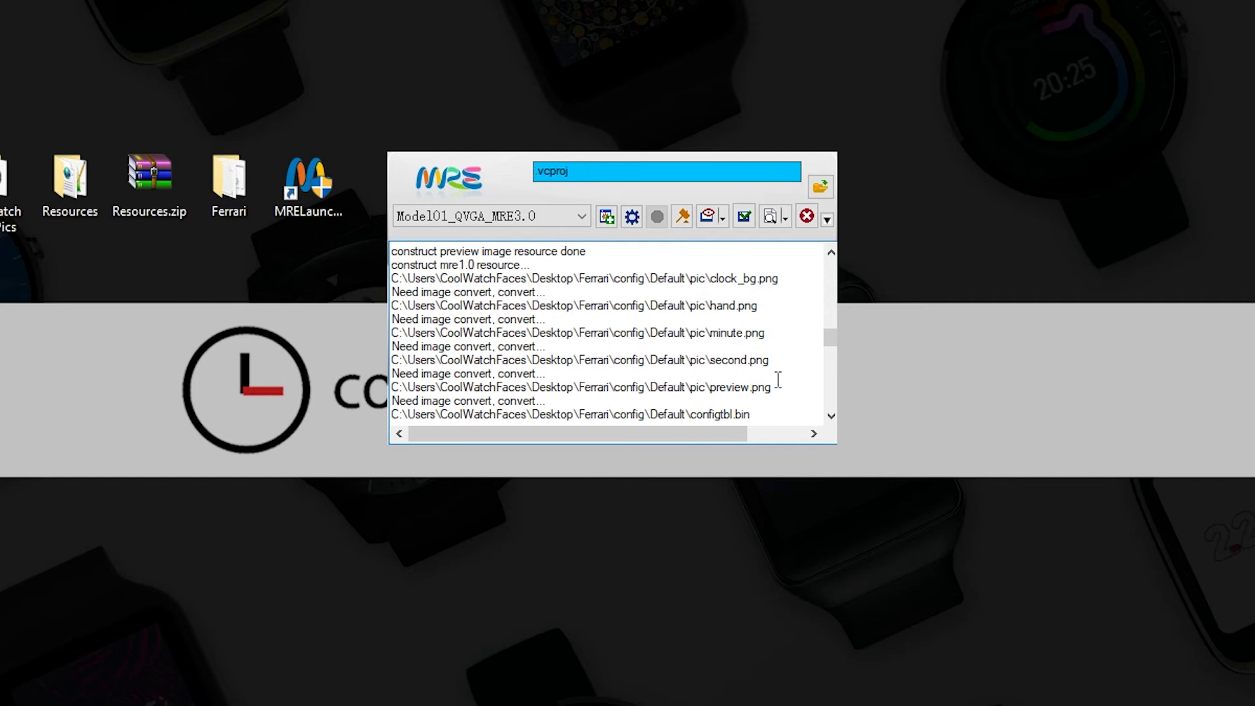
drag(597, 390, 767, 387)
drag(707, 333, 765, 332)
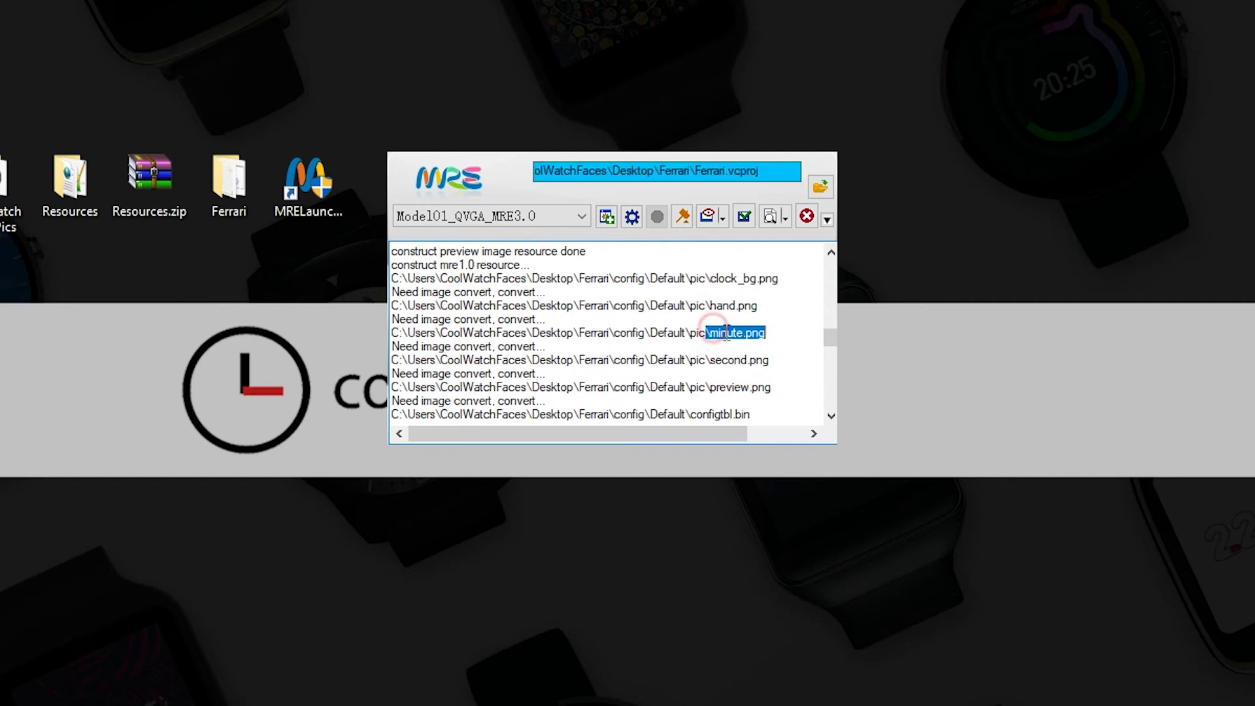
drag(708, 361, 770, 360)
drag(708, 305, 779, 279)
double_click(729, 268)
click(732, 270)
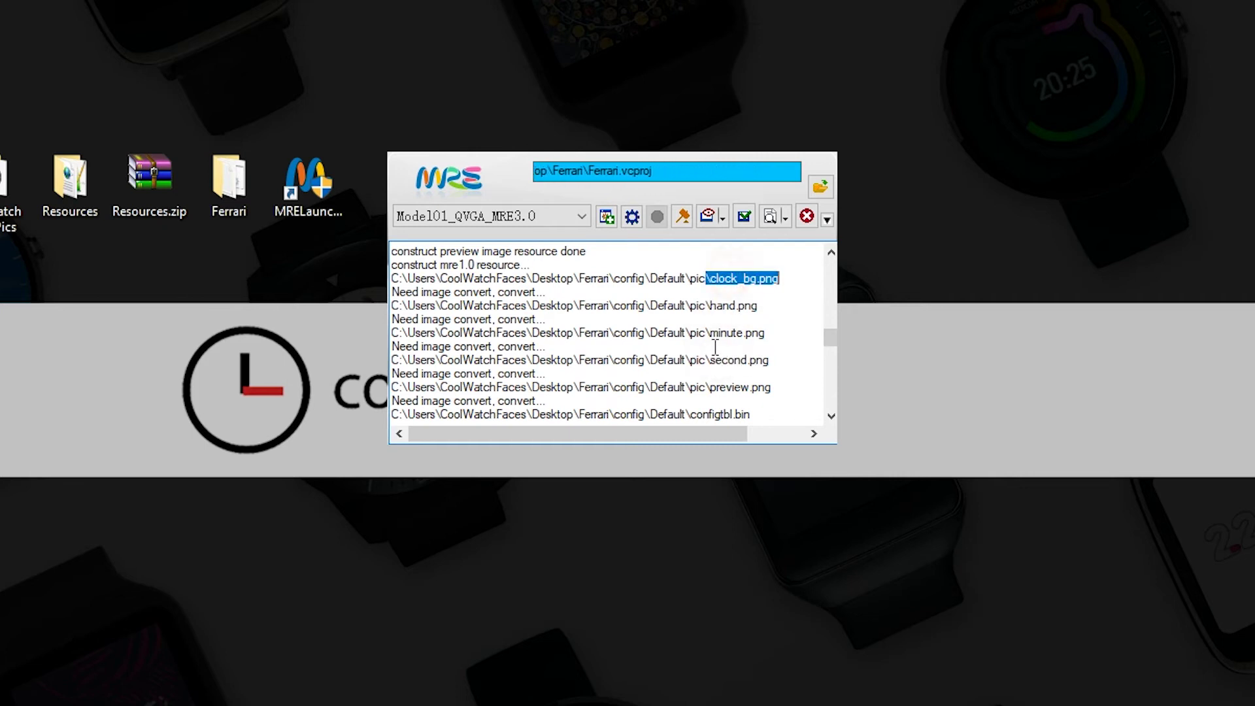
drag(688, 333, 750, 333)
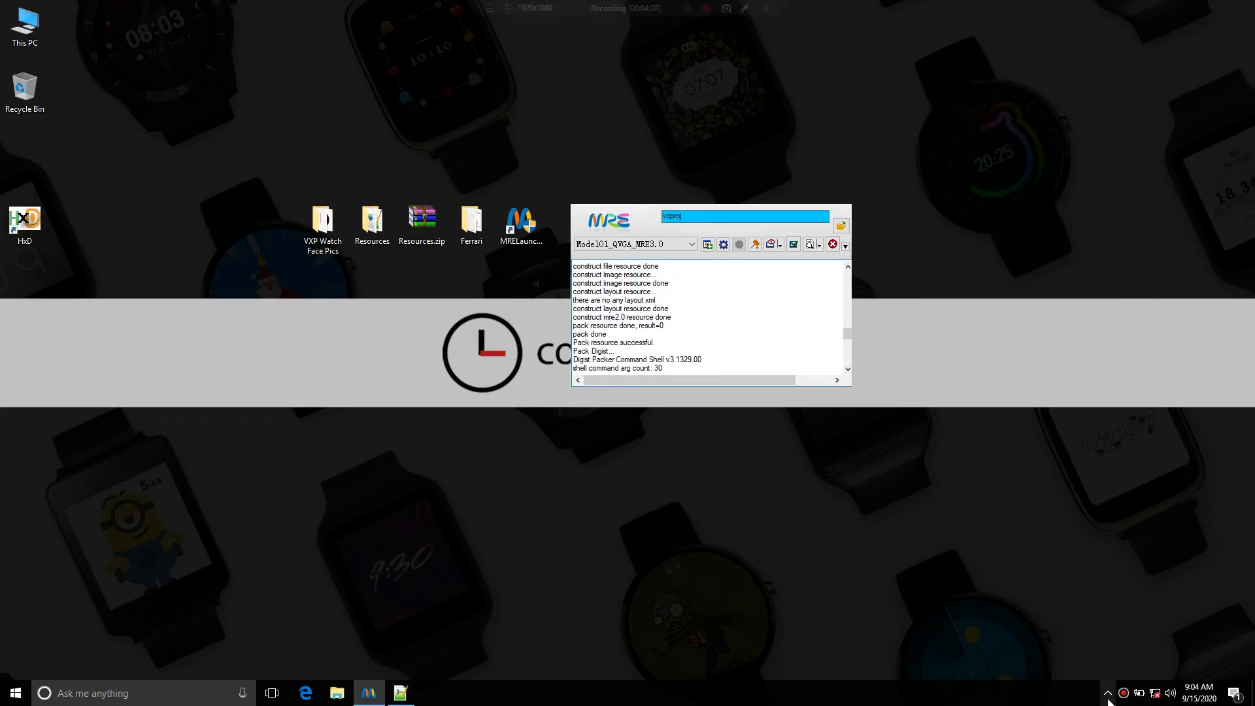
Step: Exit MRE Launcher completely and refresh the desktop
click(1108, 701)
right_click(1096, 667)
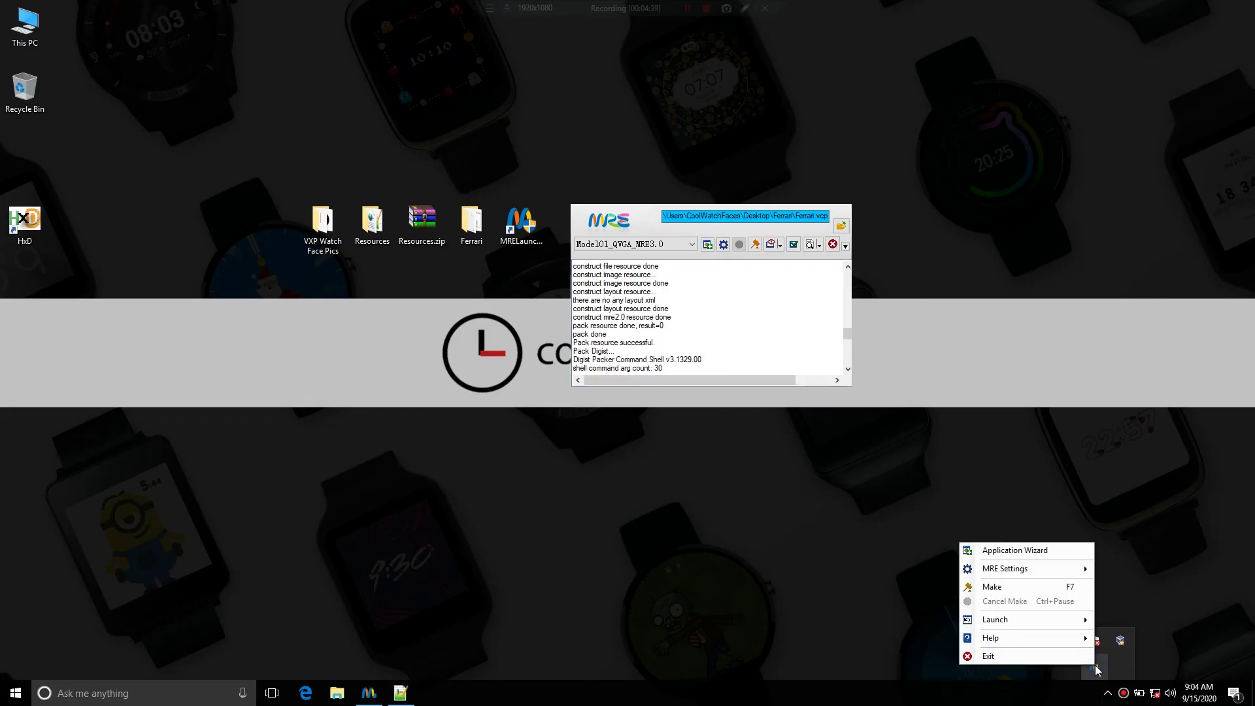
click(1010, 653)
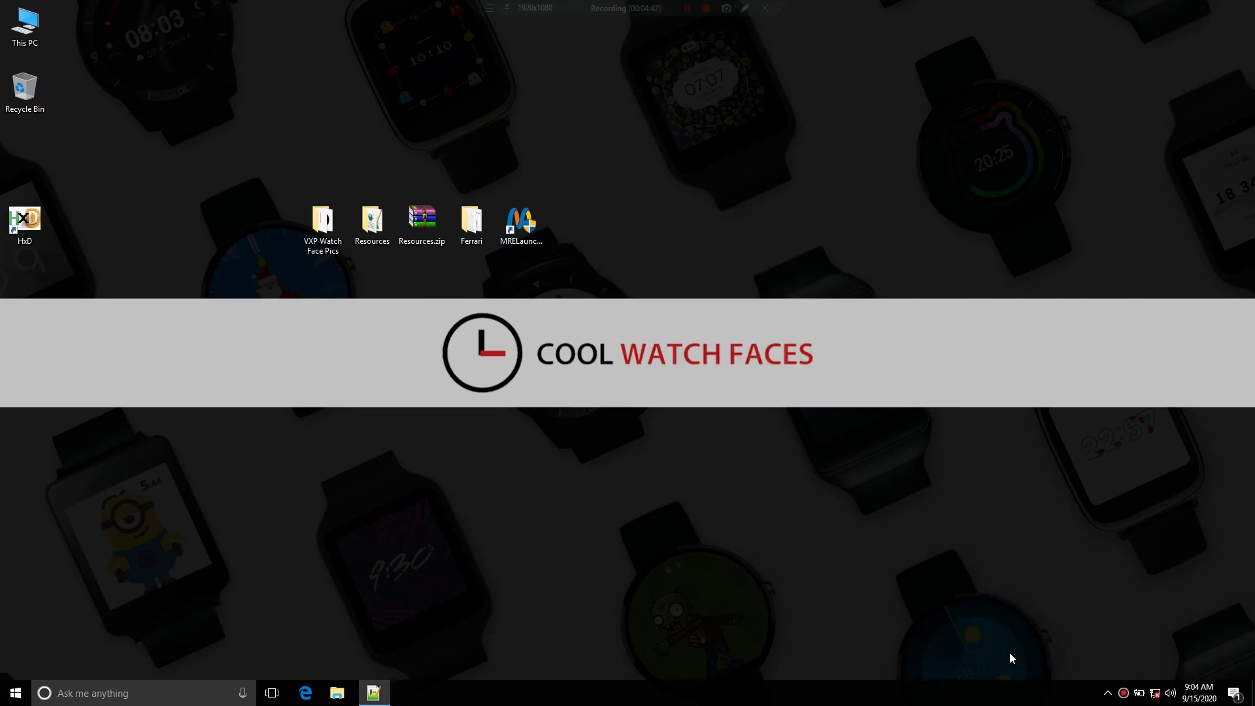
right_click(587, 205)
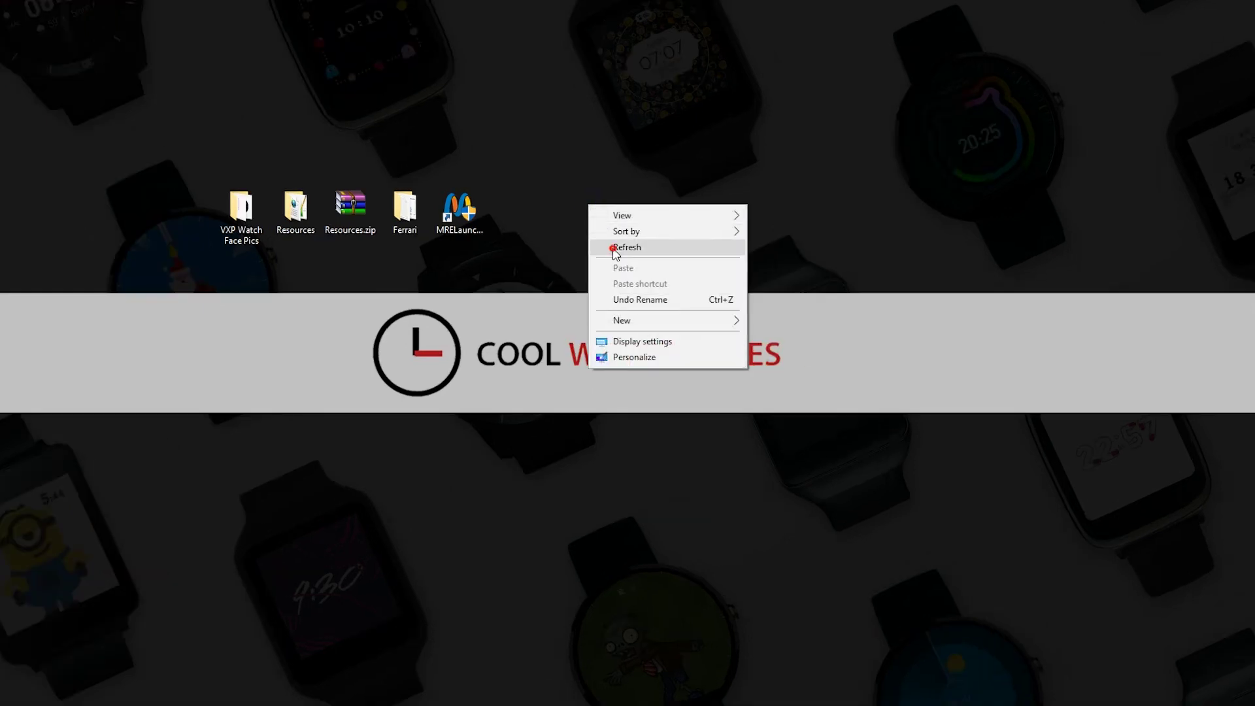
click(614, 247)
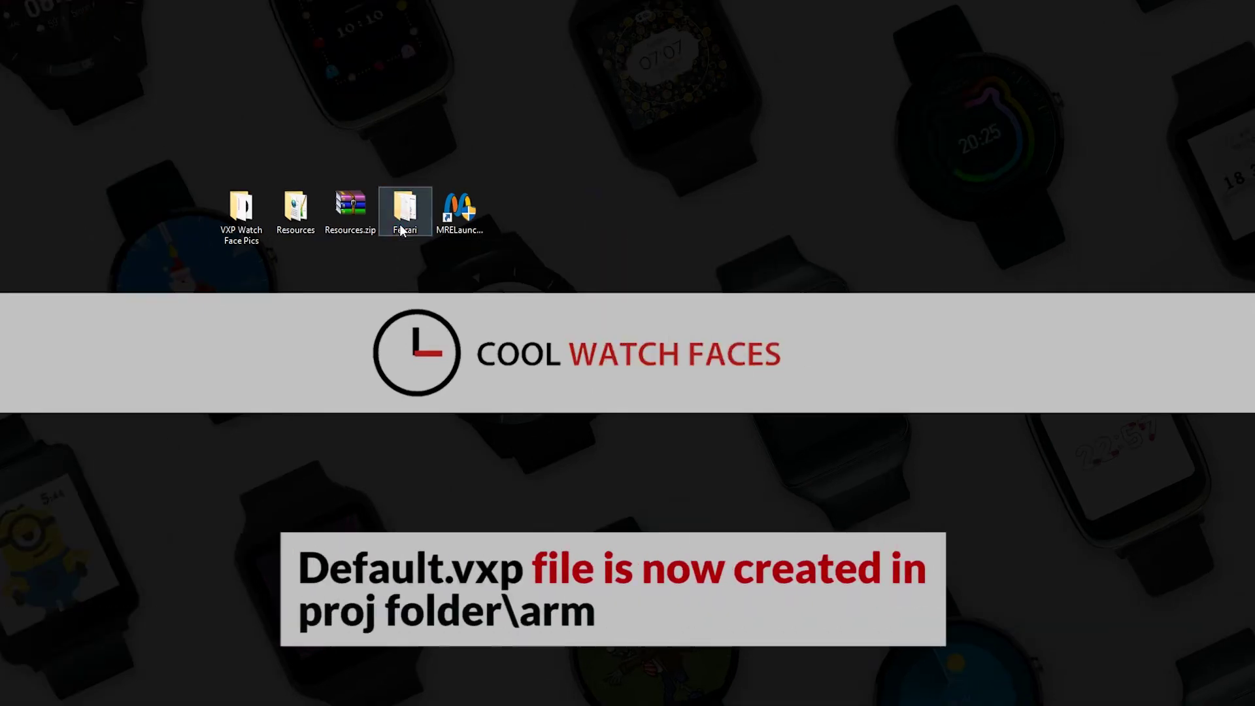
Step: Open the arm subfolder of the Ferrari project folder and select the built Default.vxp file
double_click(399, 224)
click(339, 211)
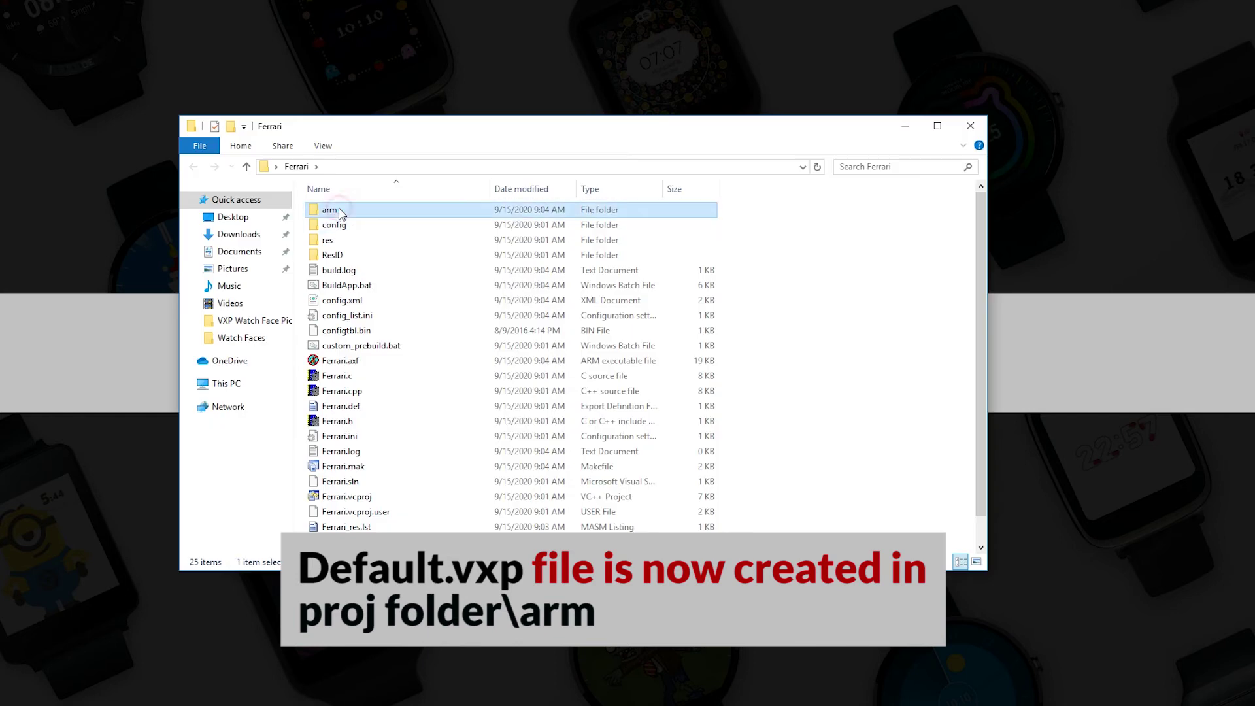
double_click(338, 212)
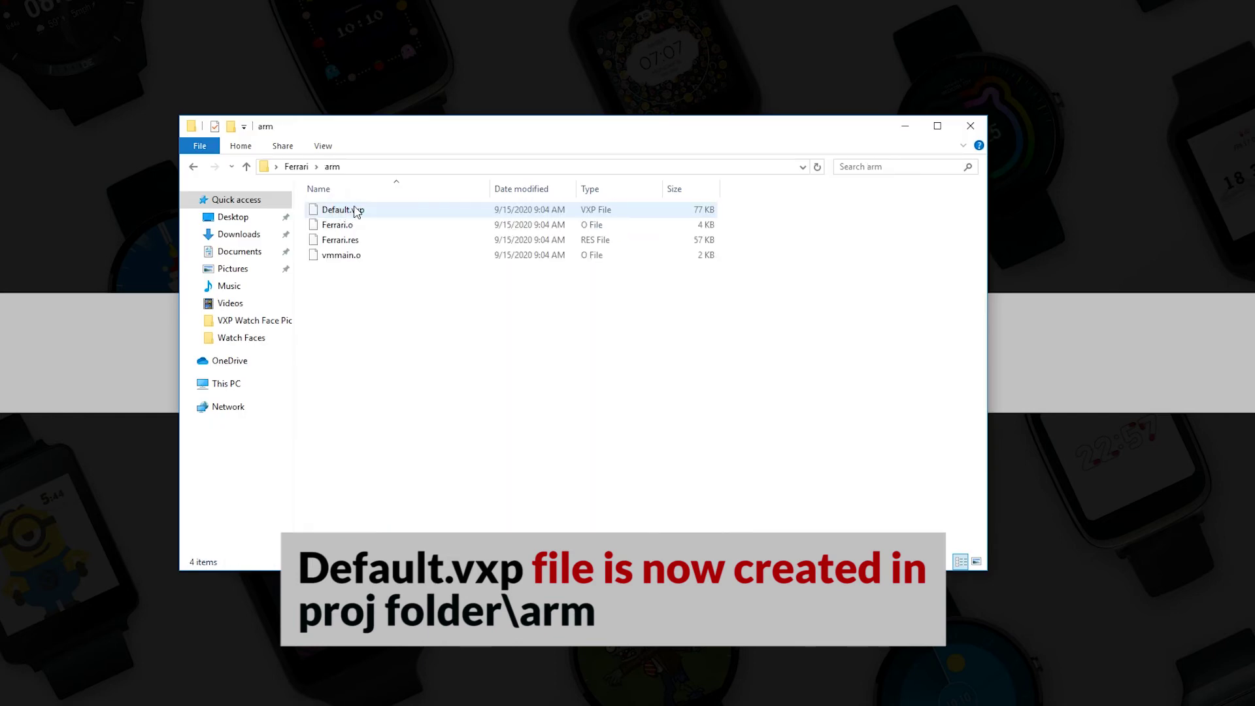
click(377, 219)
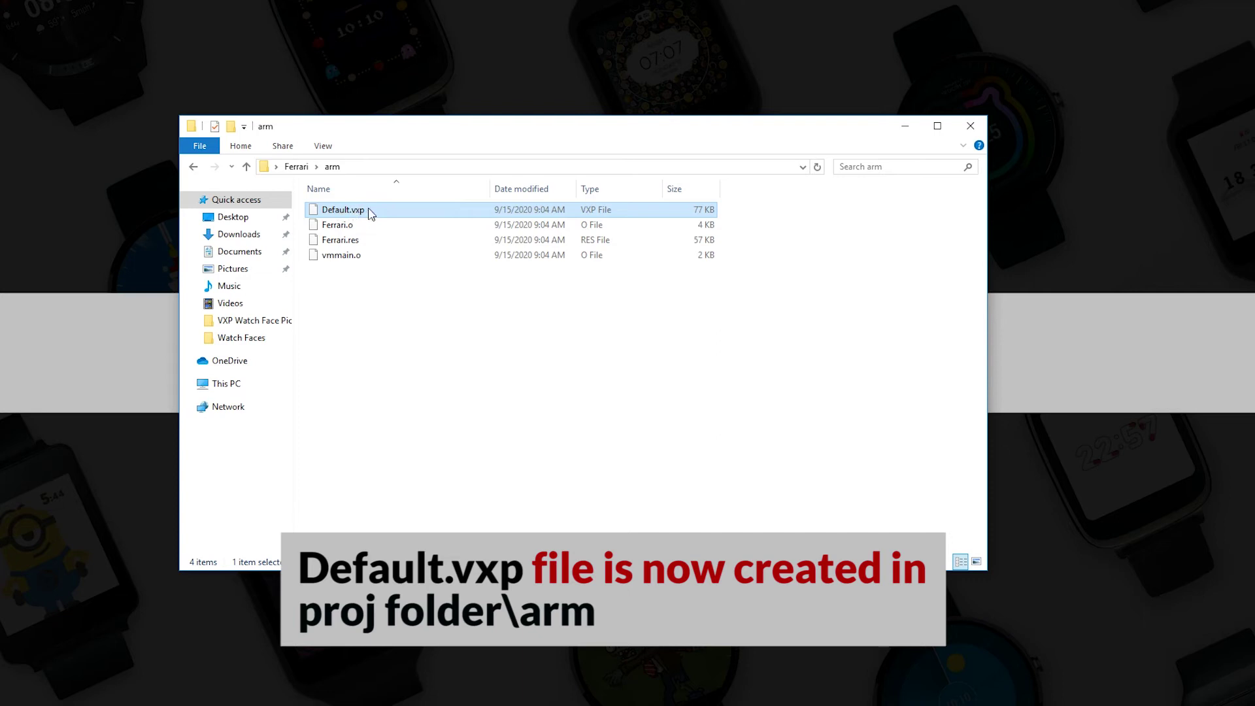
Step: Create a folder named My Watch Face on the desktop and open it
right_click(50, 419)
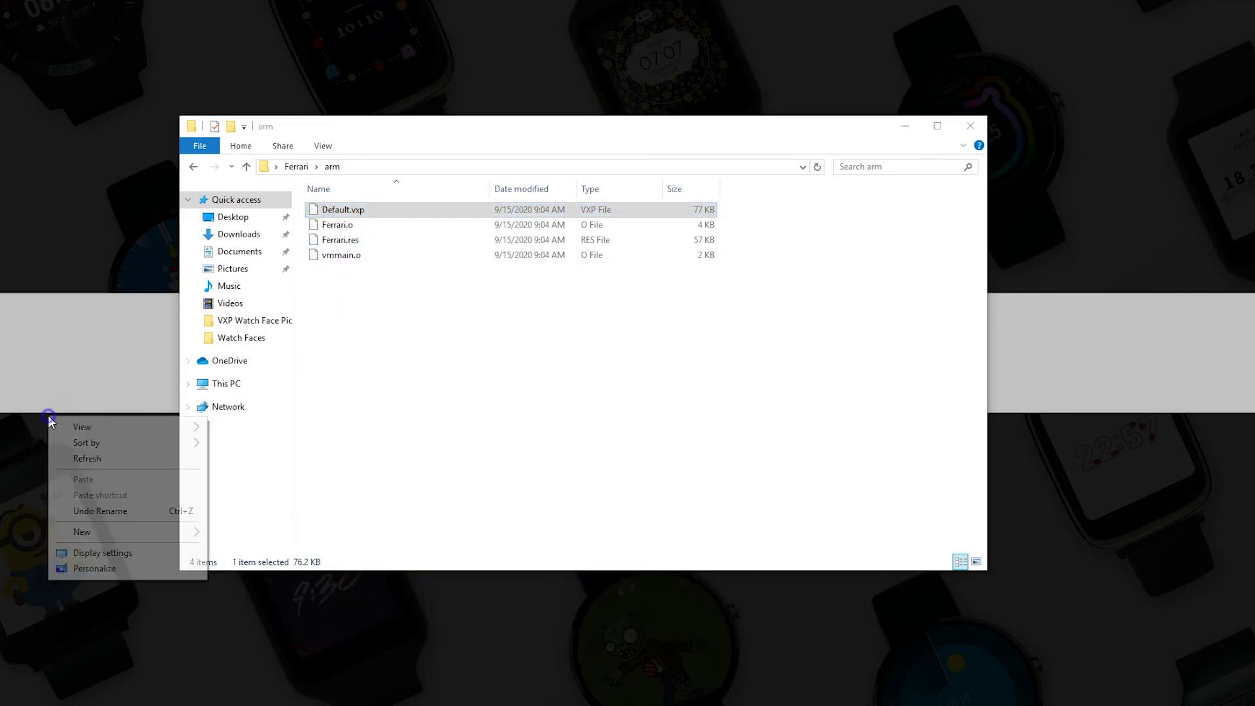
mouse_move(107, 533)
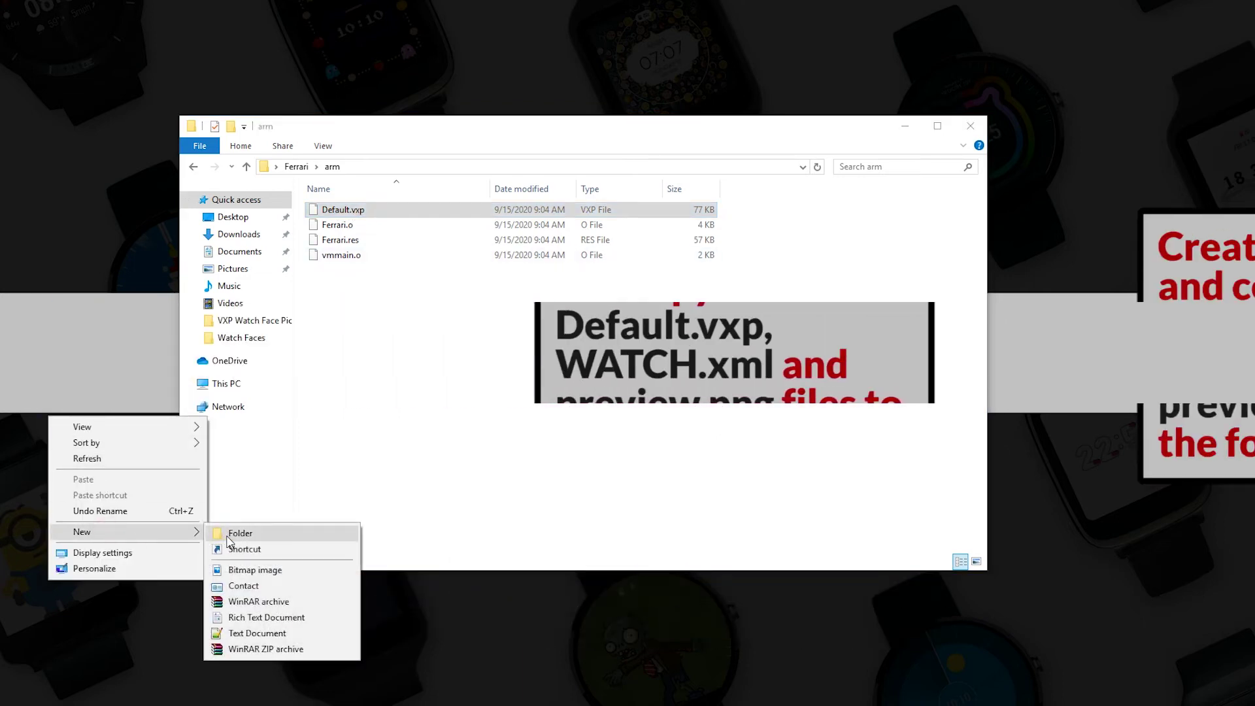
click(242, 531)
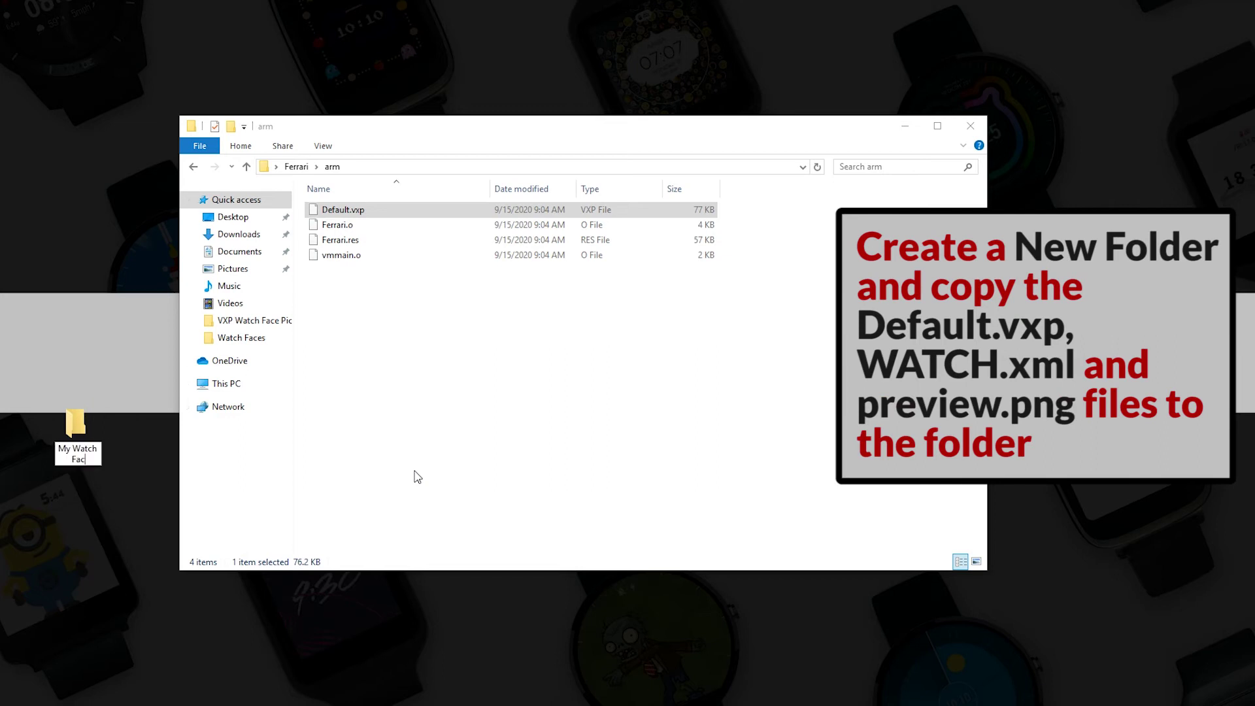
key(Return)
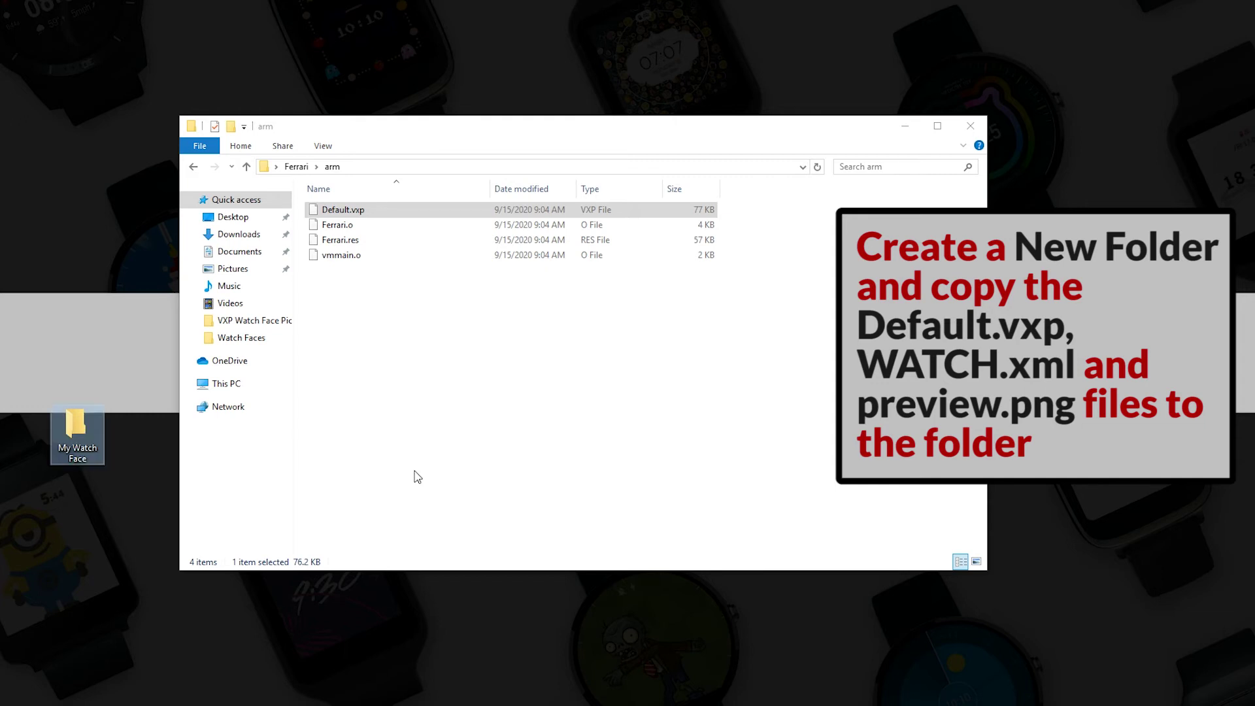
key(Return)
Step: Copy Default.vxp from the arm folder into My Watch Face and close both folder windows
drag(443, 155, 393, 229)
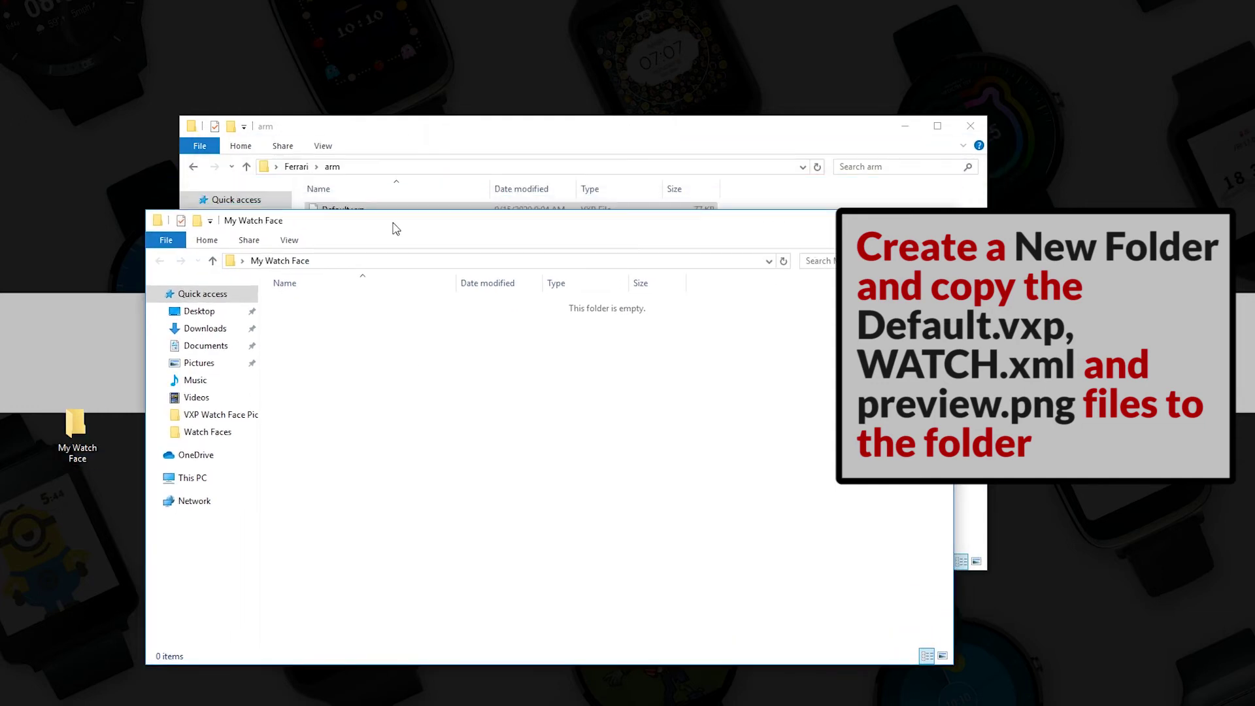
click(457, 128)
drag(471, 131, 698, 130)
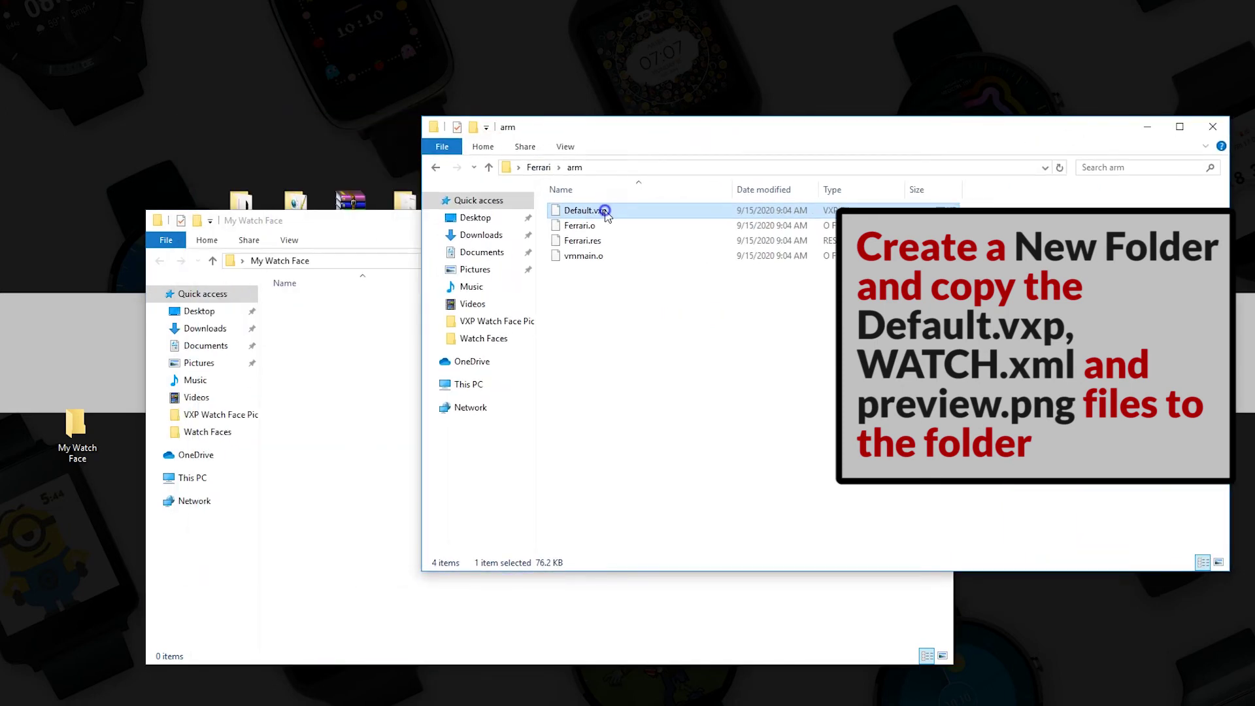
right_click(605, 210)
click(612, 412)
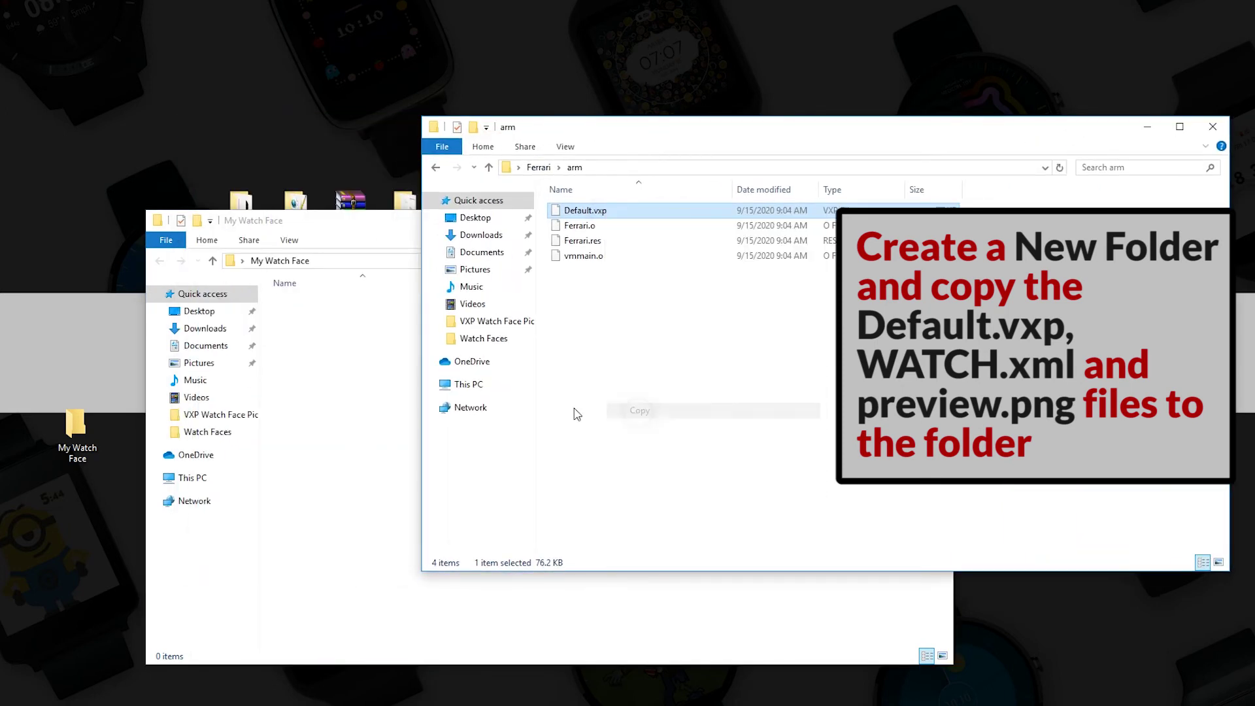
click(318, 373)
right_click(318, 372)
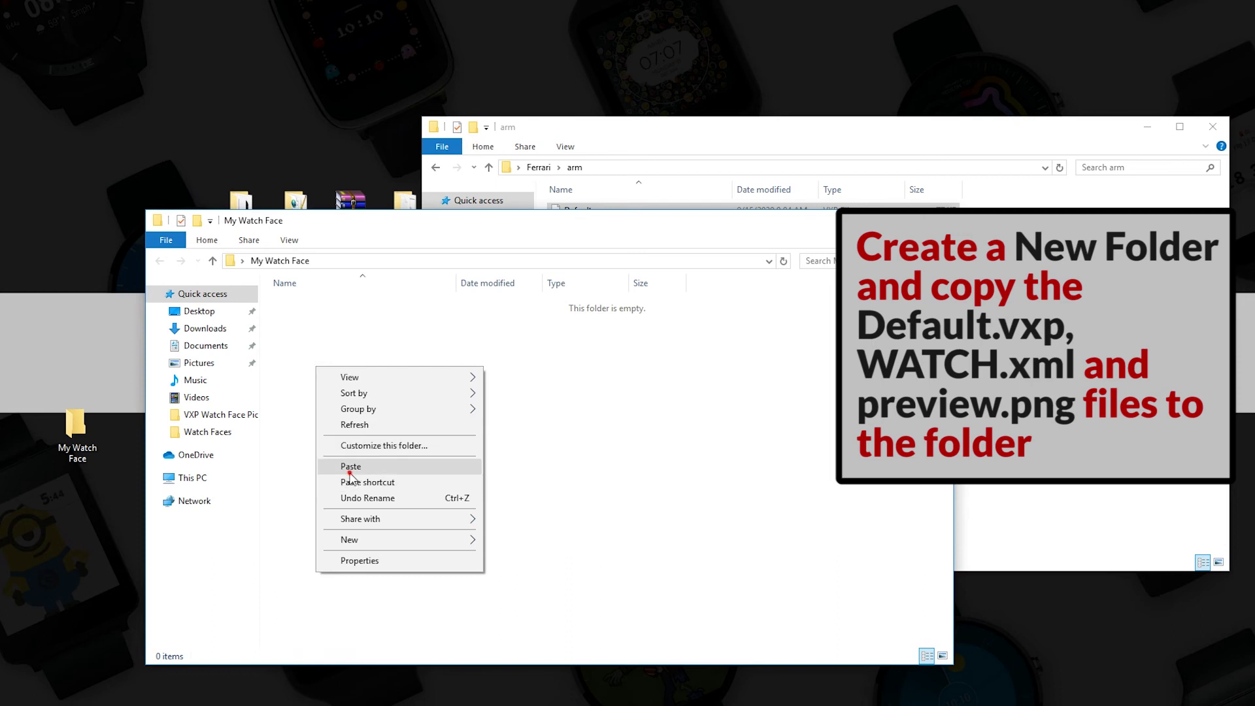
click(351, 467)
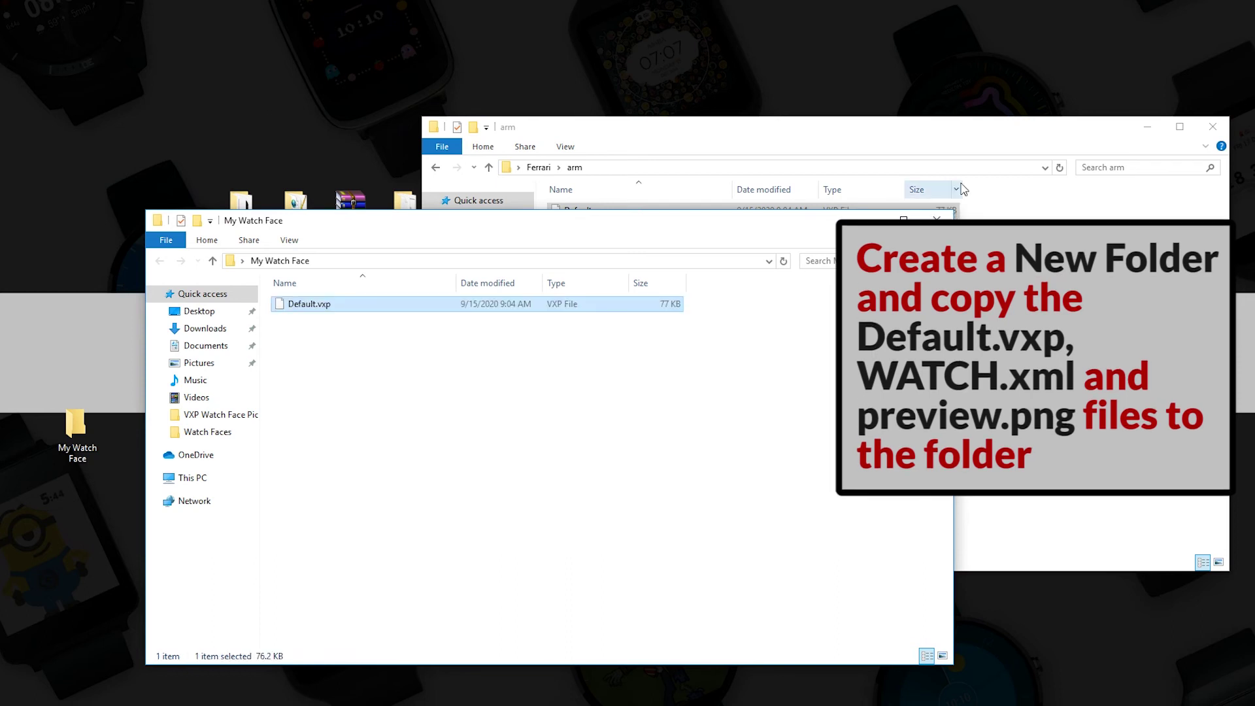
click(1210, 127)
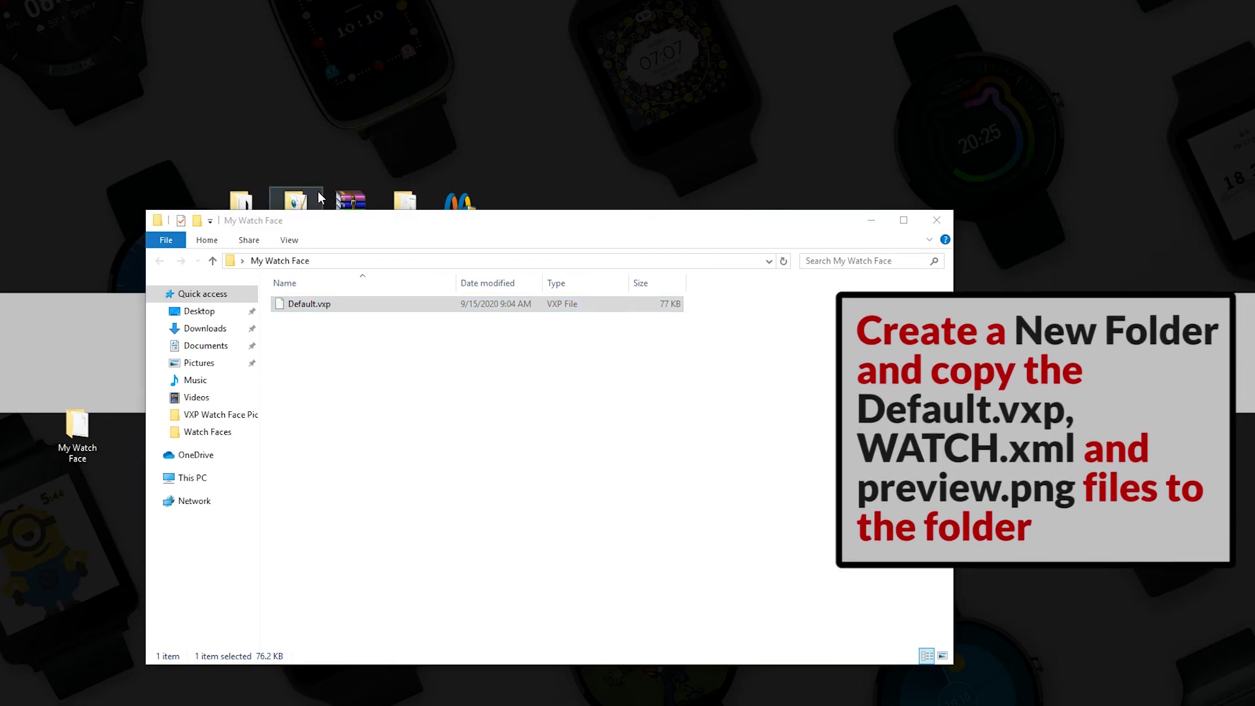
click(872, 222)
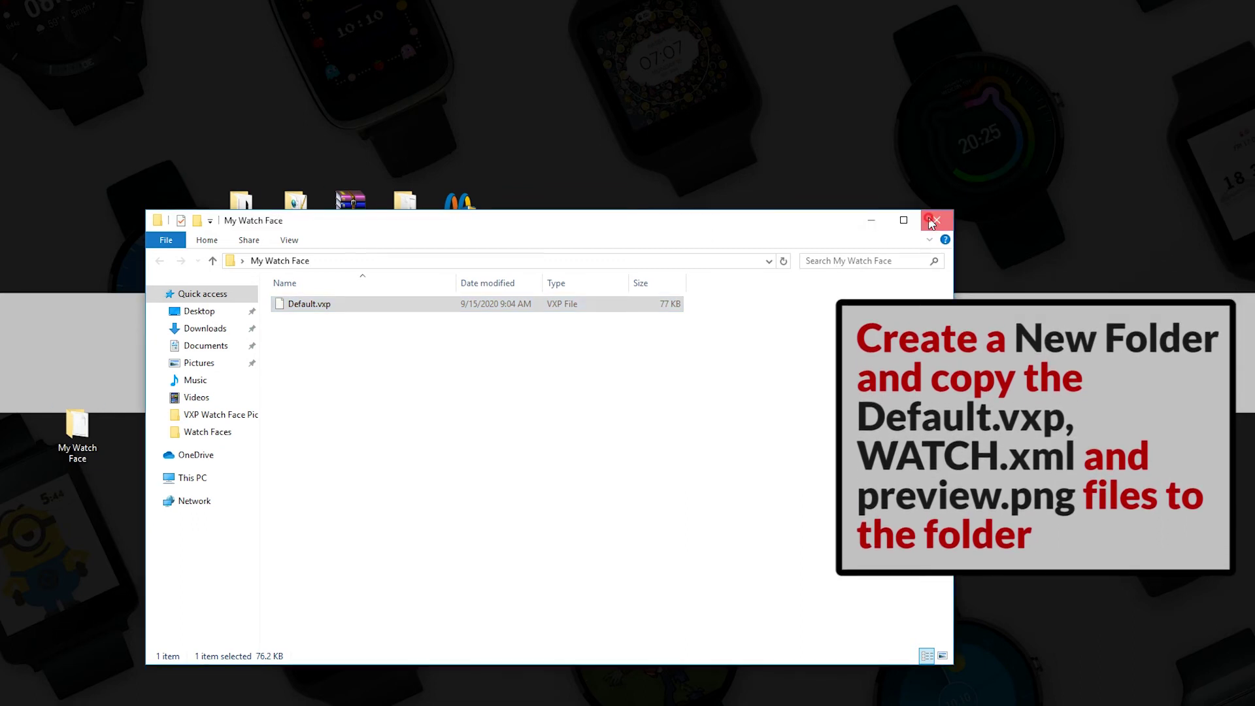
Step: Copy WATCH.xml from the Resources folder into My Watch Face, moving that folder's icon beside the other desktop folders
double_click(296, 216)
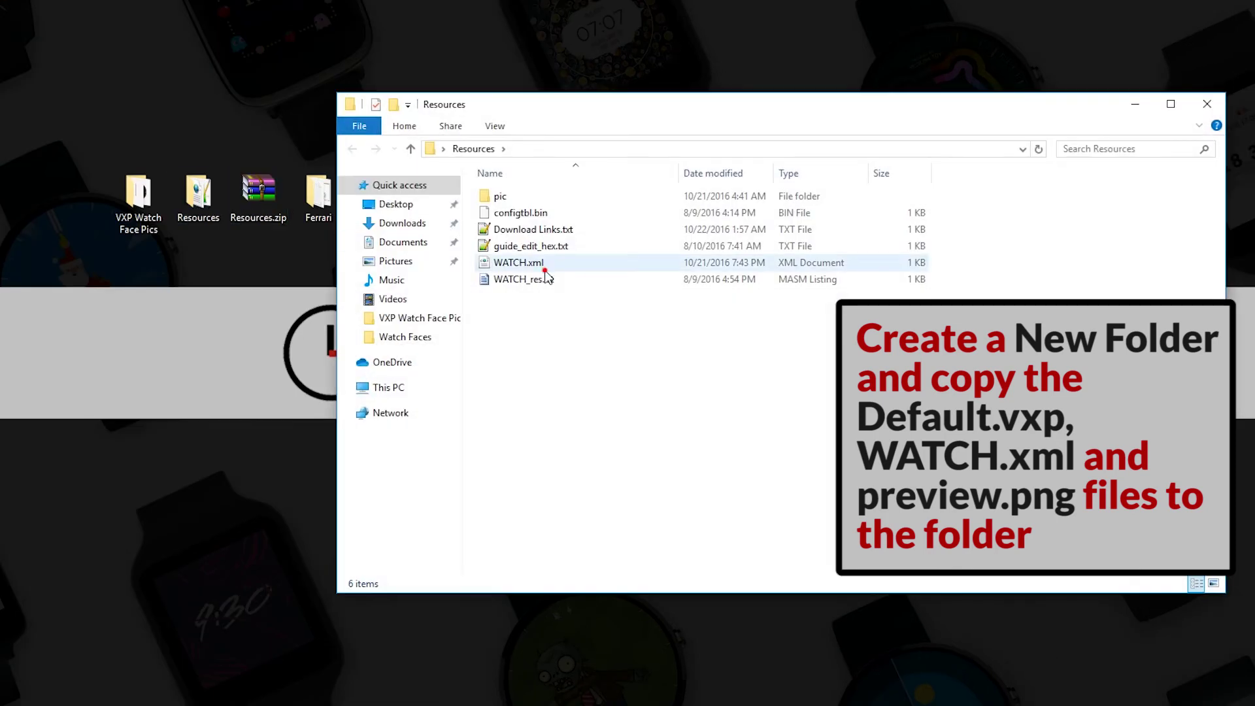
click(544, 270)
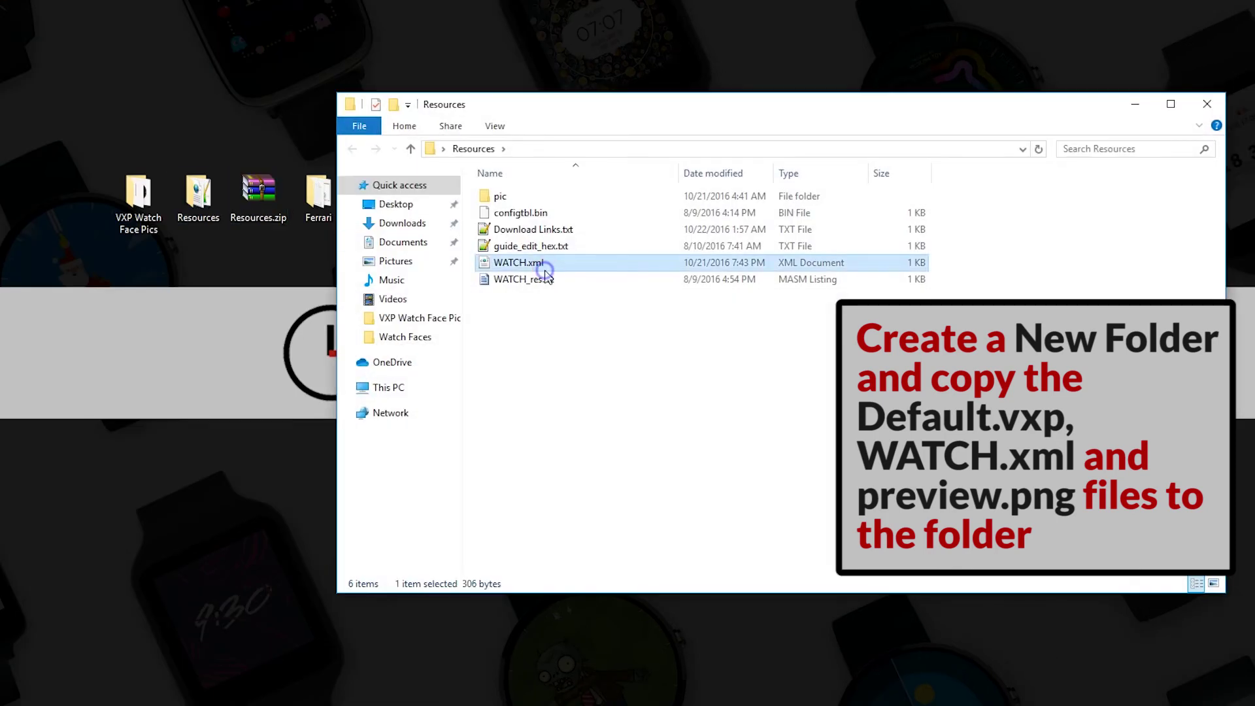
right_click(545, 269)
click(590, 525)
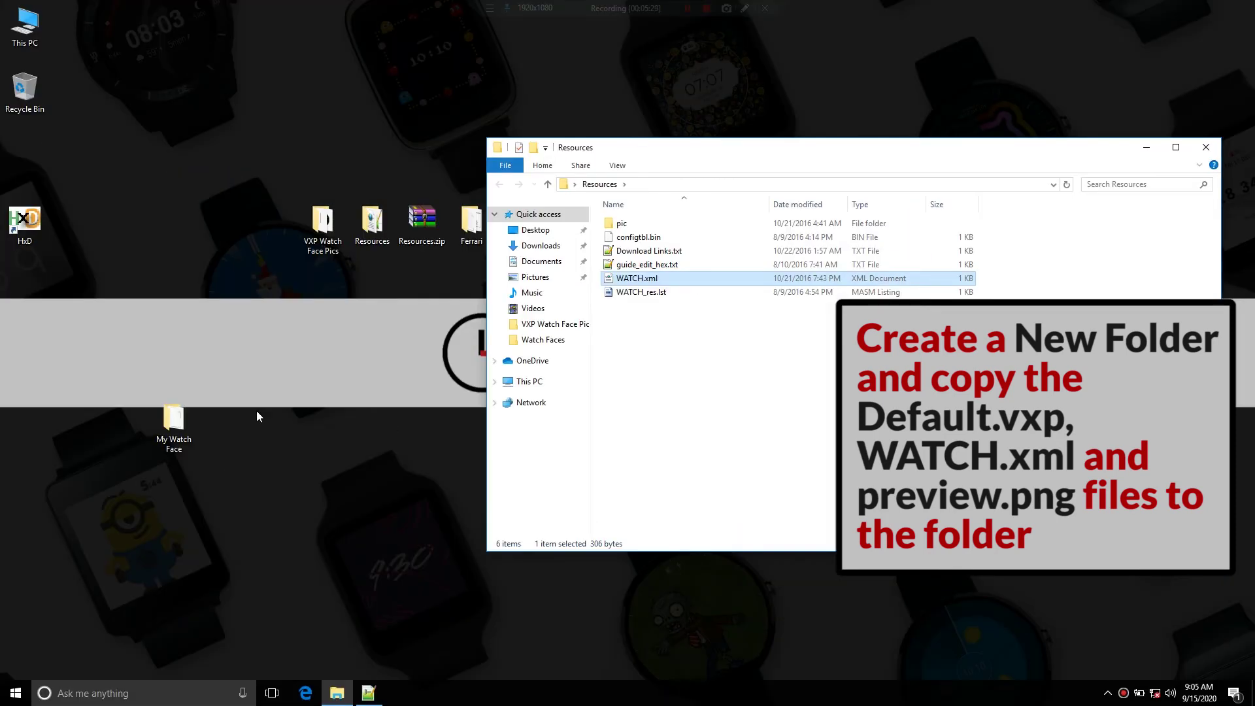
click(172, 428)
drag(172, 429, 271, 238)
double_click(272, 238)
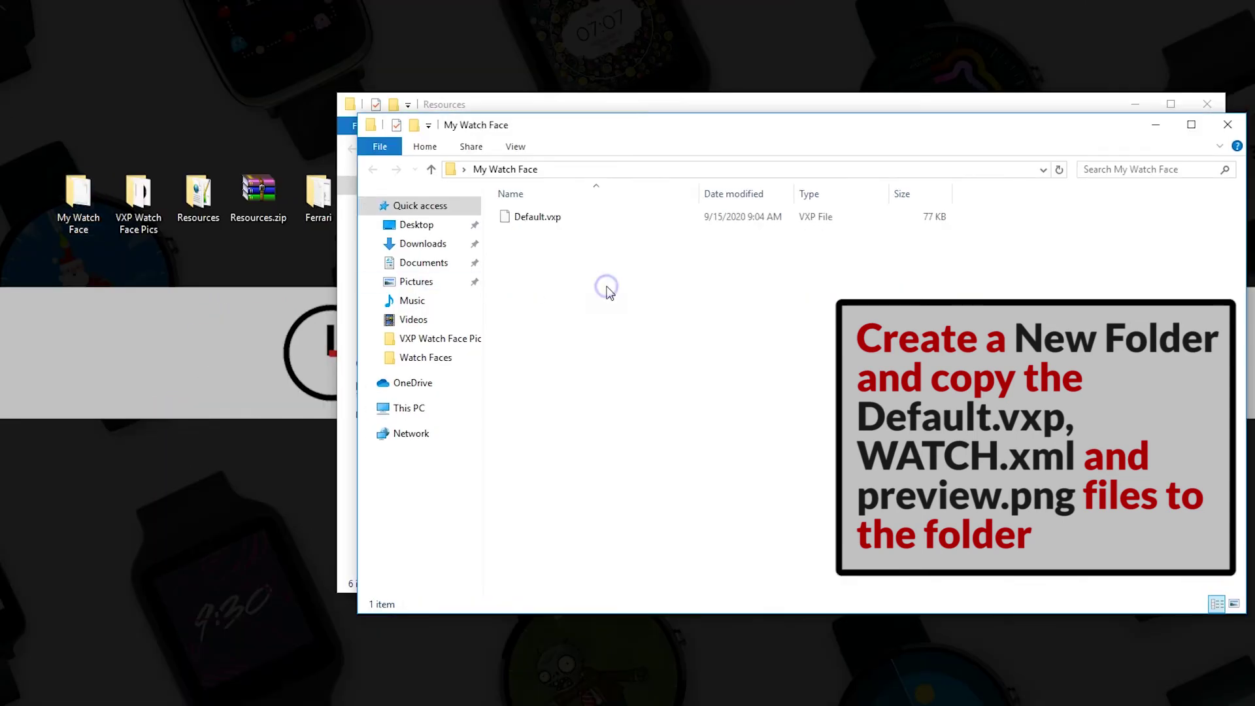
right_click(607, 288)
click(669, 396)
Step: Copy preview.png from the VXP Watch Face Pics folder into My Watch Face and reposition the destination window
drag(632, 130, 532, 208)
click(140, 208)
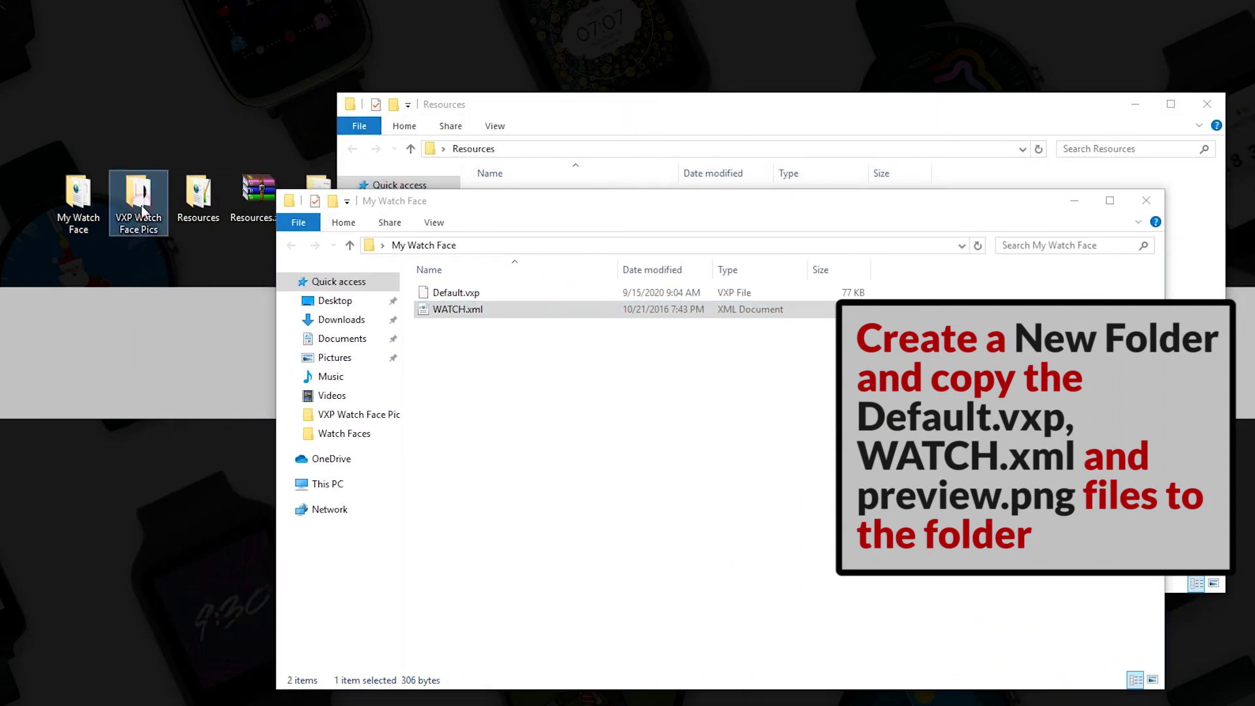
double_click(140, 208)
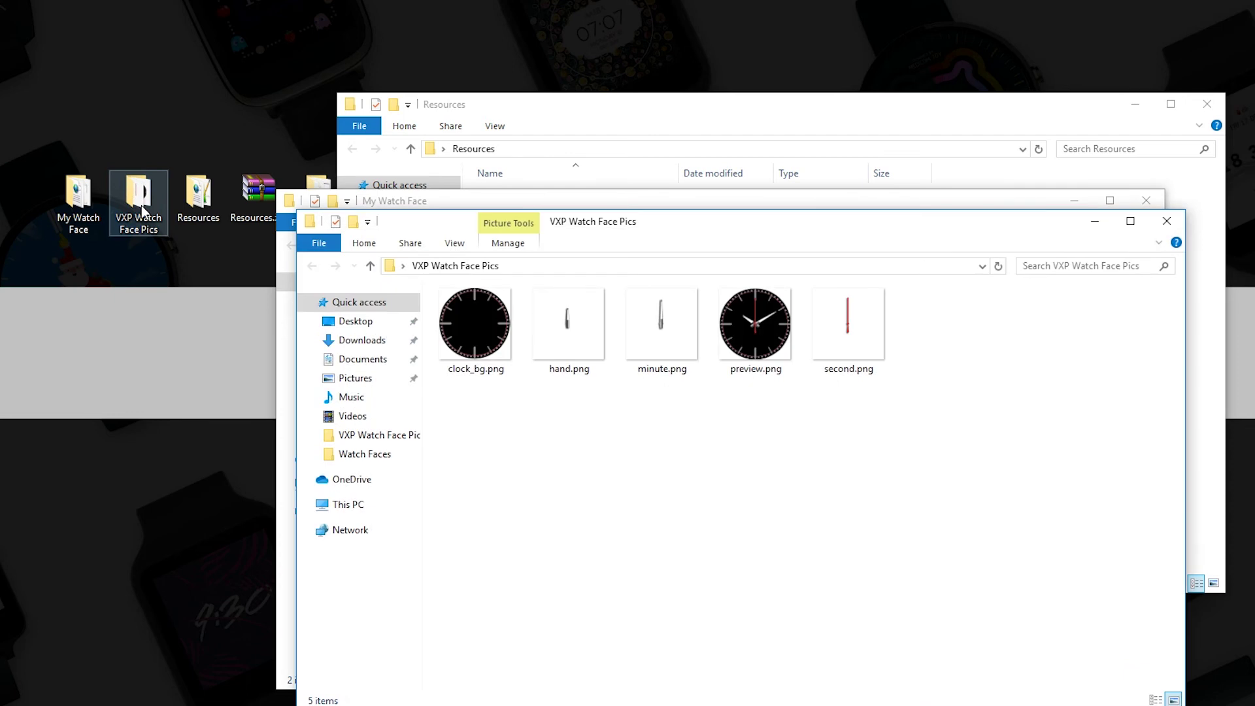
click(759, 341)
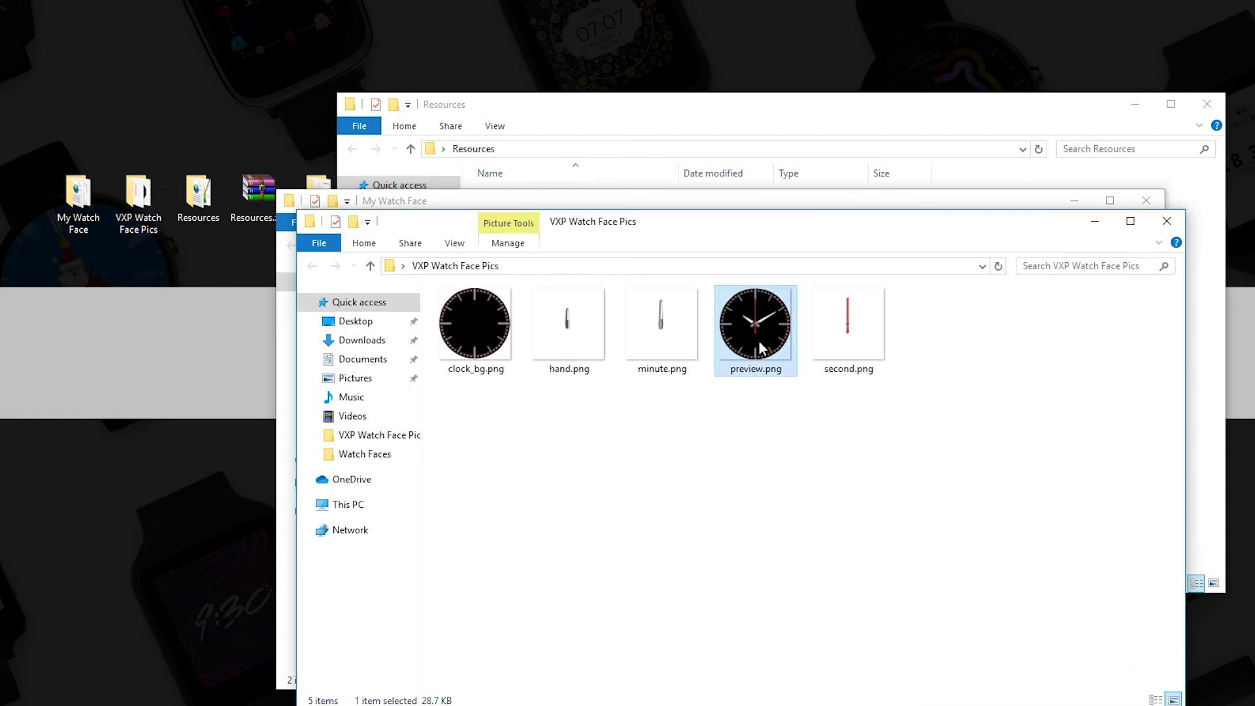
right_click(759, 341)
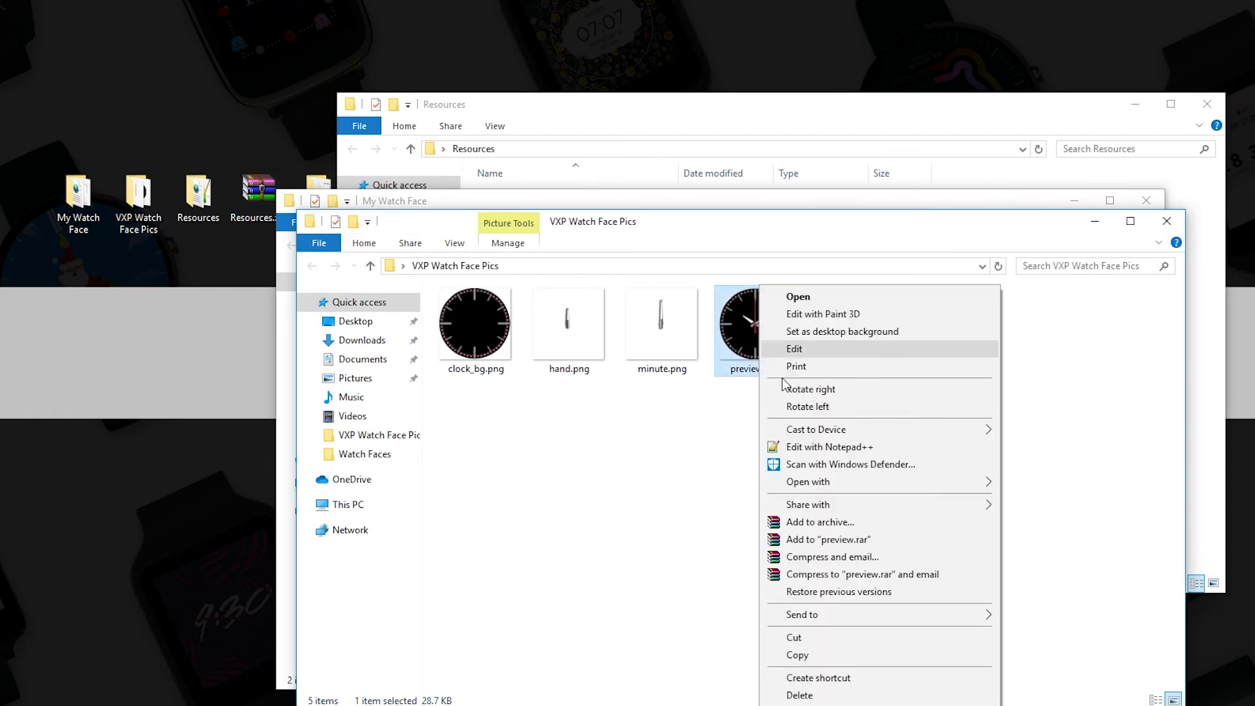
click(797, 655)
click(1172, 229)
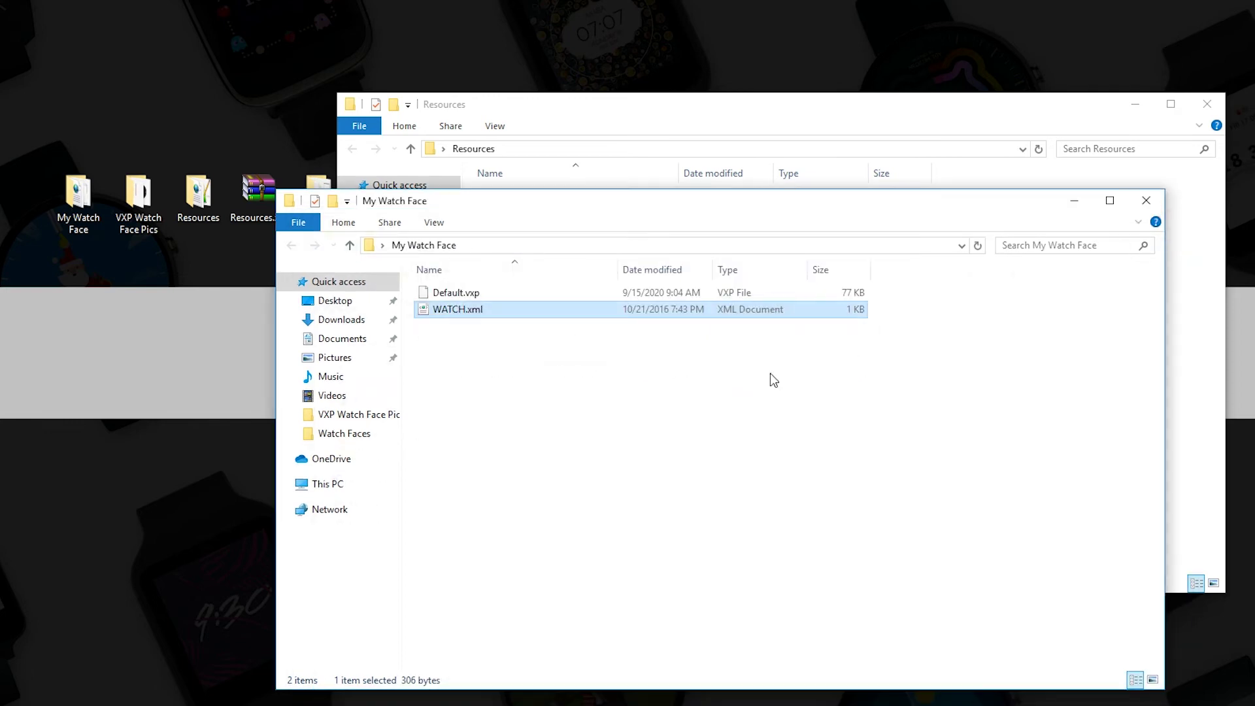
right_click(505, 436)
click(542, 543)
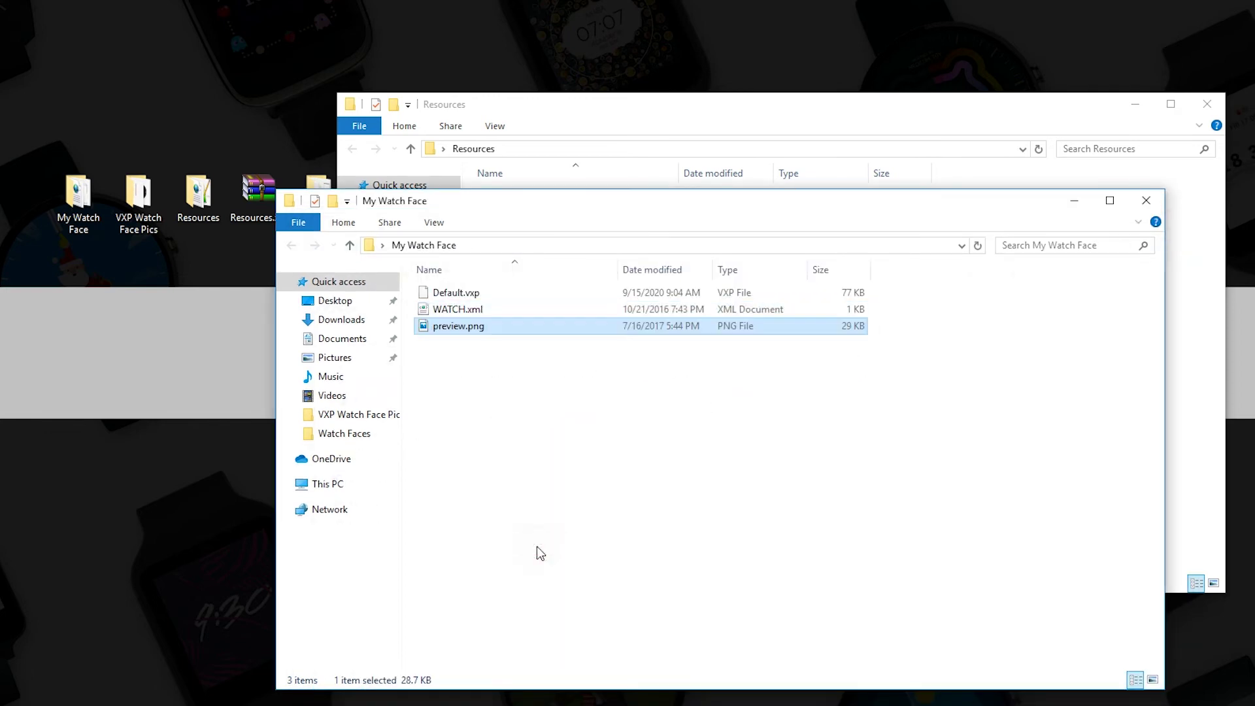
drag(678, 203, 439, 152)
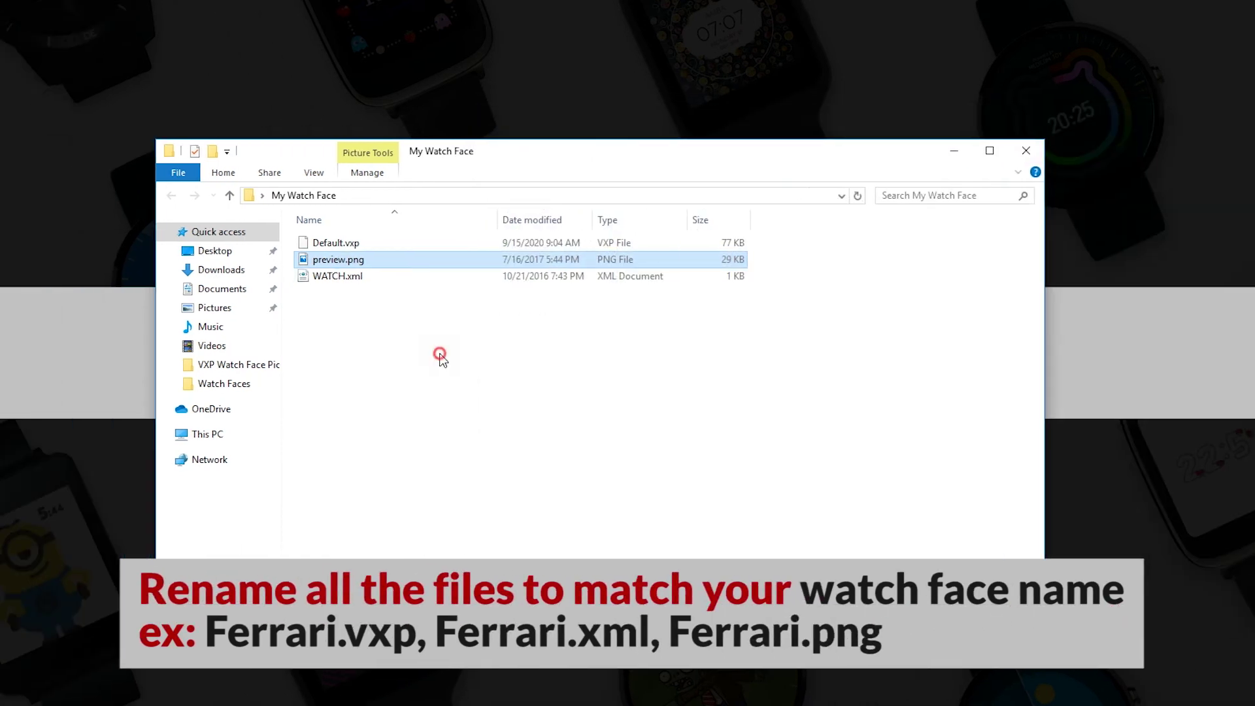
Step: Rename Default.vxp in the My Watch Face folder to Ferrari.vxp
click(336, 250)
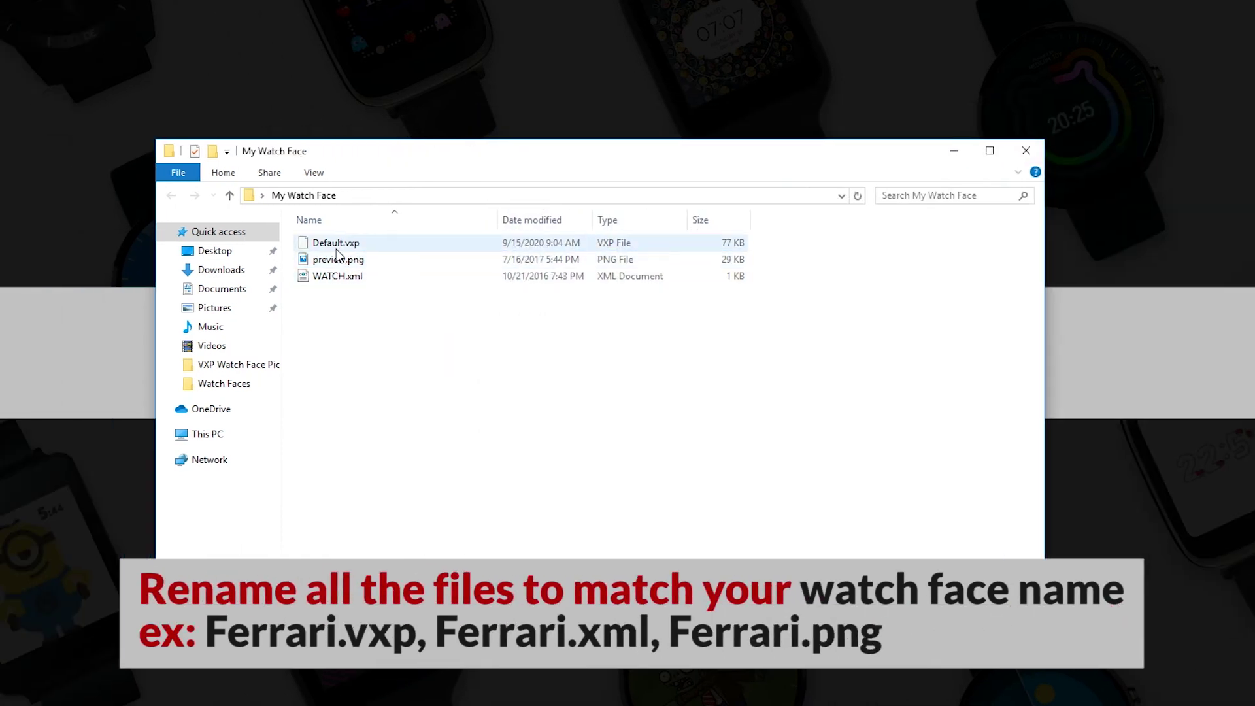
click(337, 249)
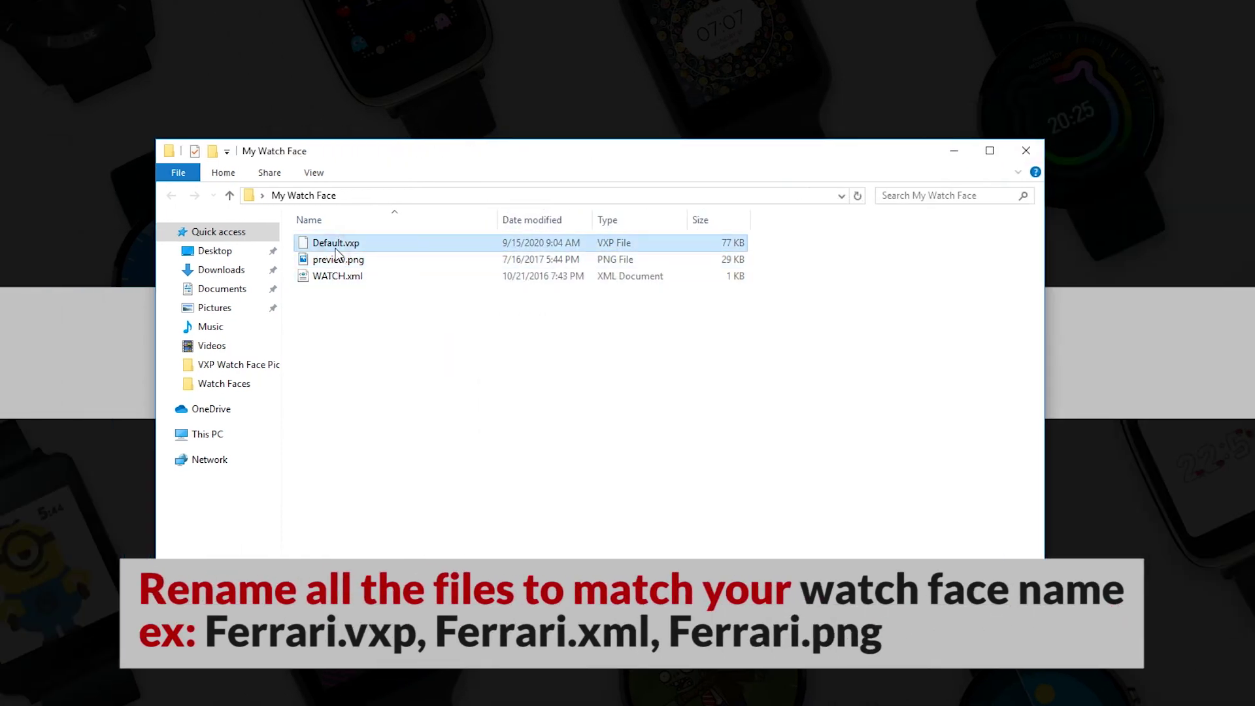
right_click(336, 249)
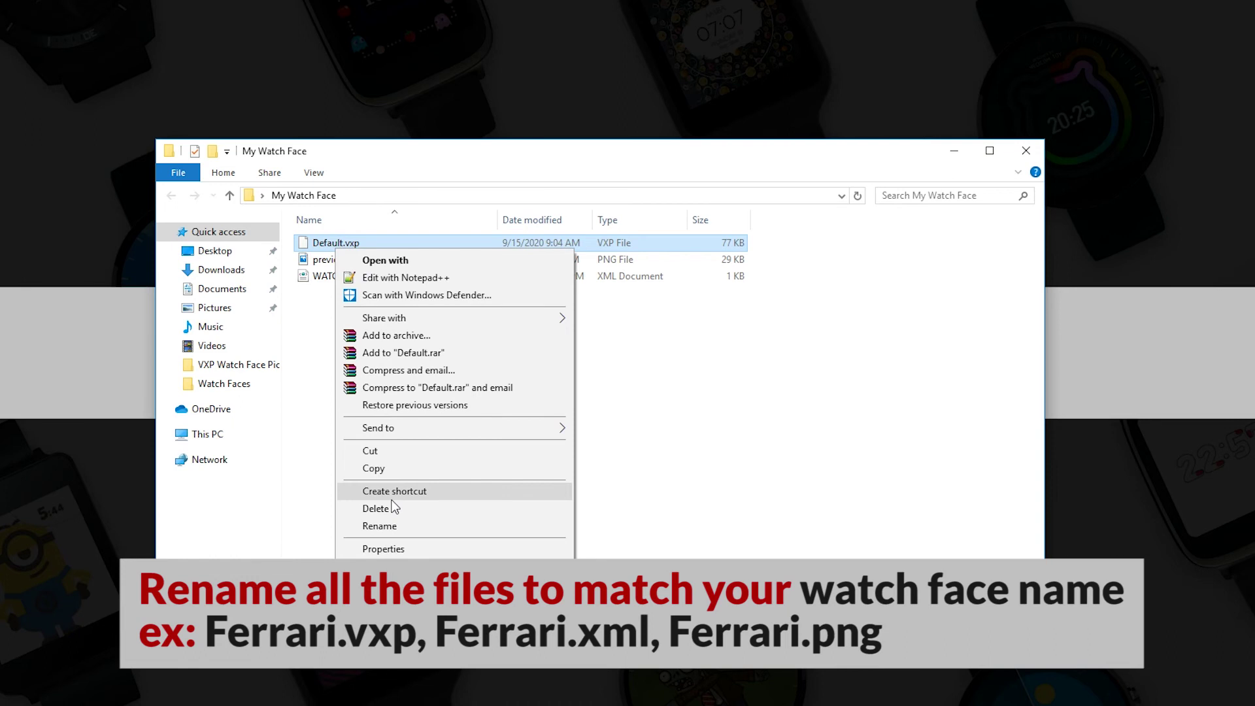
click(383, 525)
text(Fe)
text(rrari.vxp)
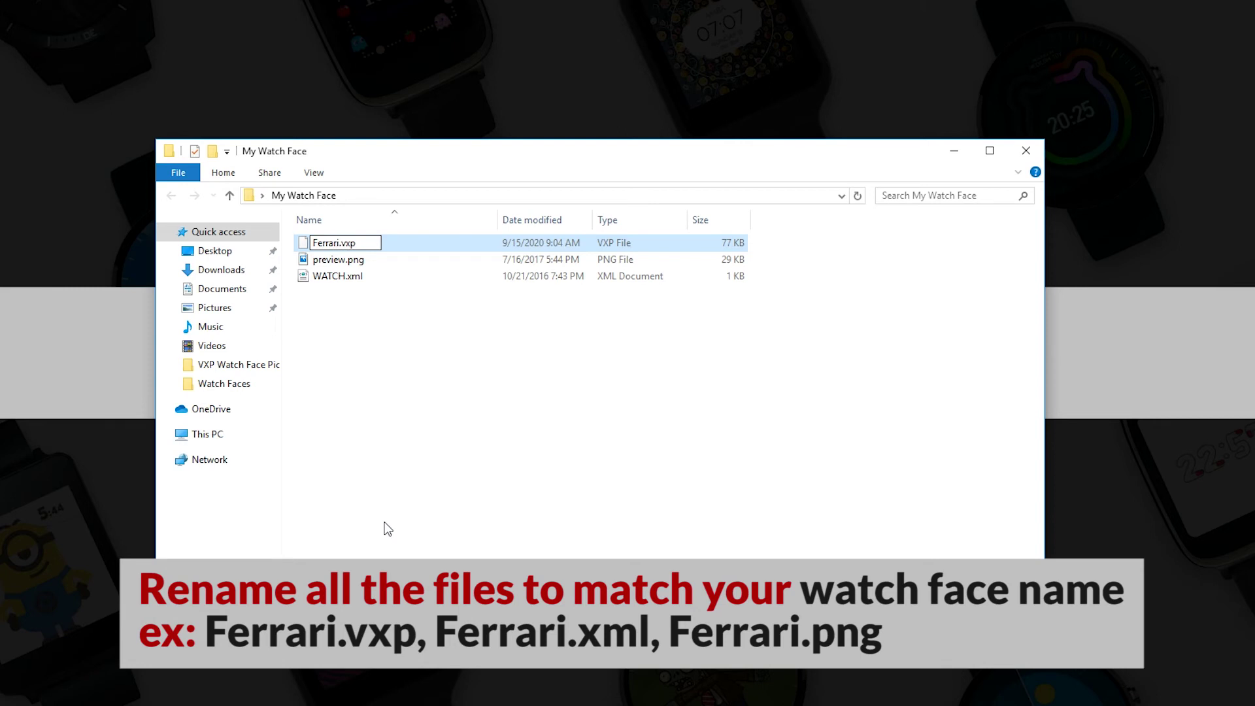
key(Return)
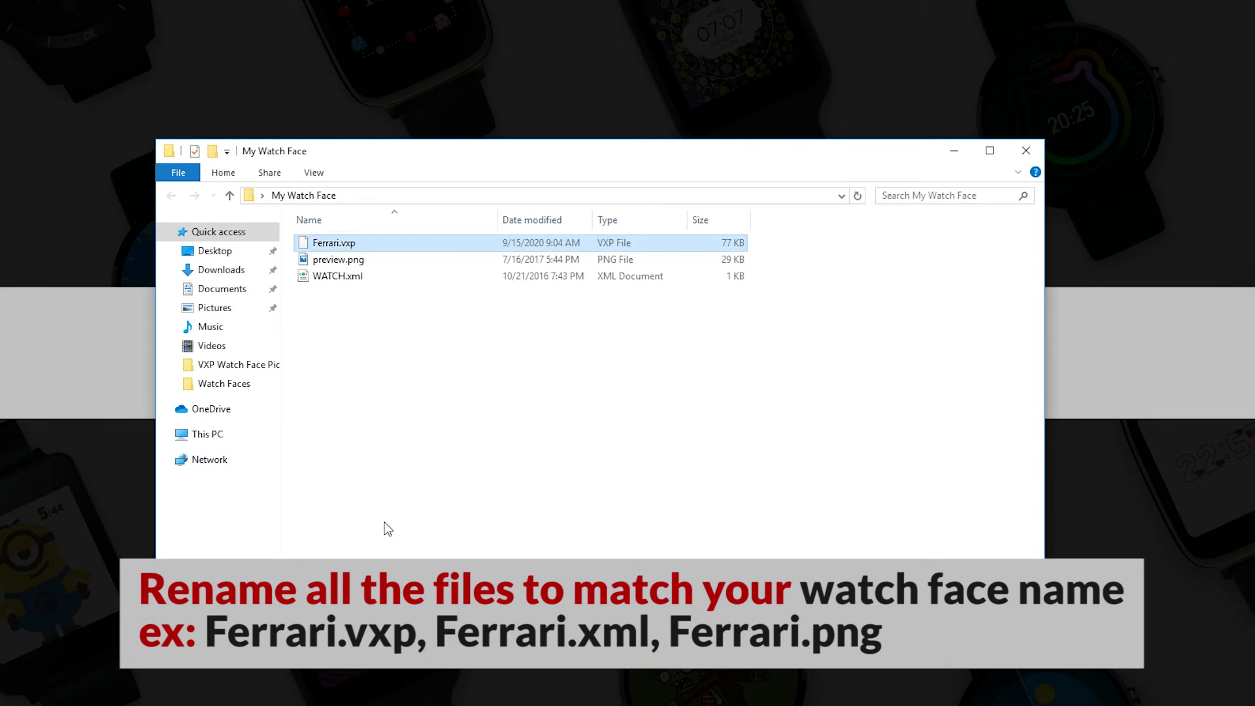
Step: Rename preview.png in the My Watch Face folder to Ferrari.png
click(339, 261)
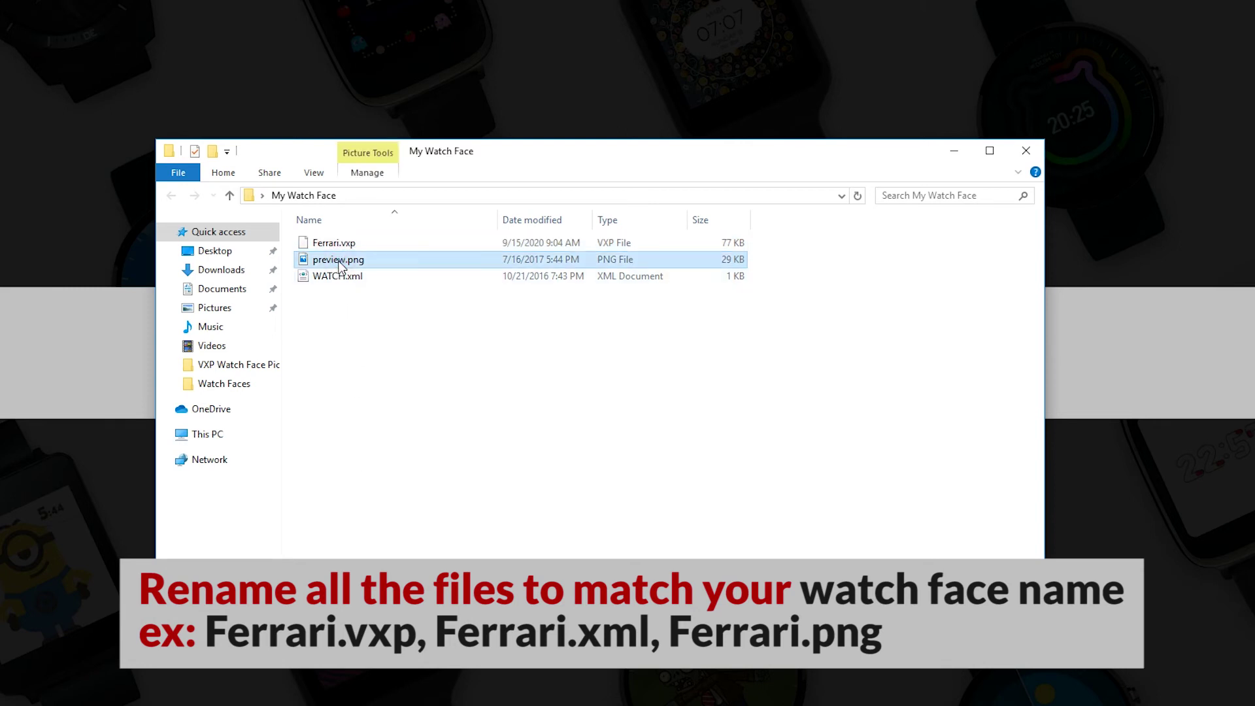
click(340, 263)
text(Fer)
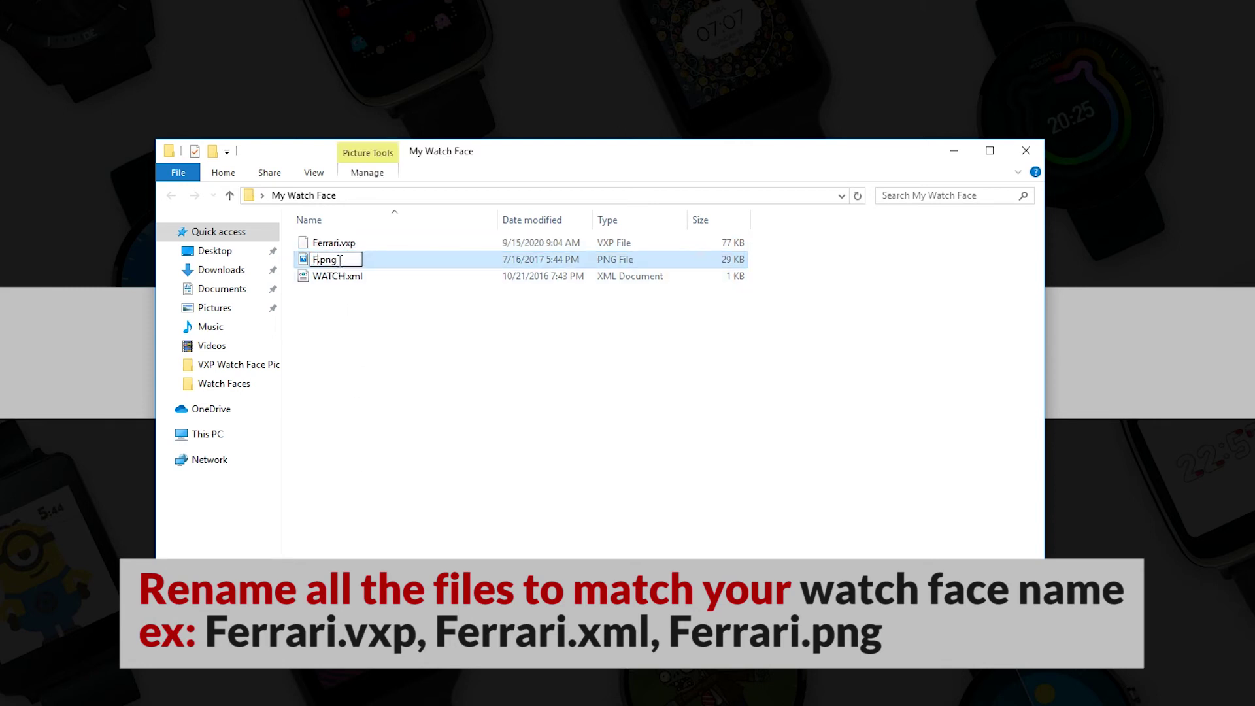
text(rari)
key(Return)
Step: Rename WATCH.xml in the My Watch Face folder to Ferrari.xml and deselect it
click(337, 275)
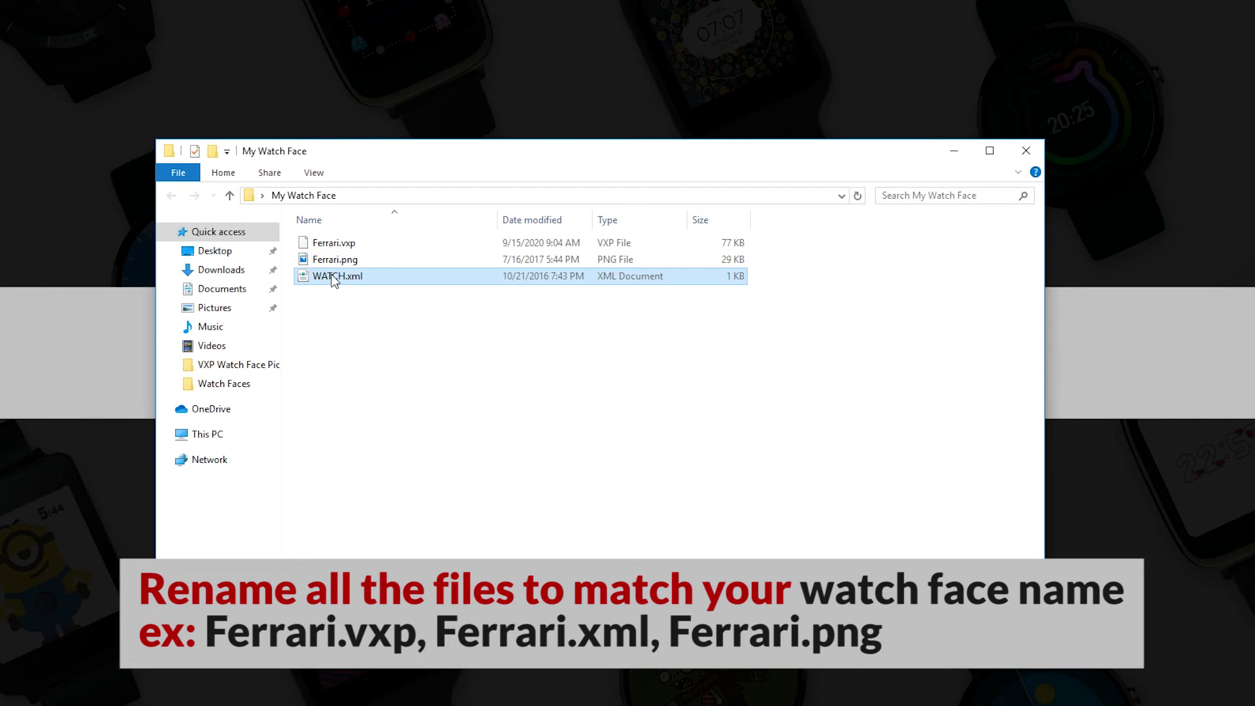
click(334, 277)
text(F)
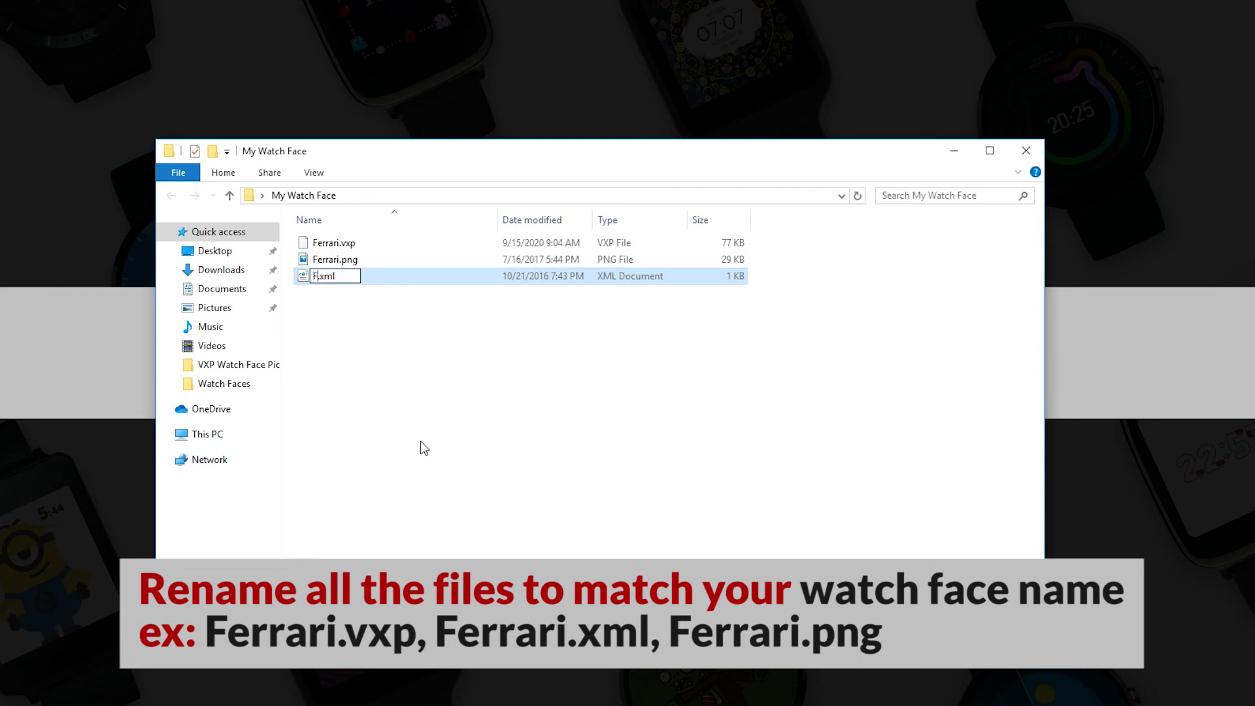
text(errari)
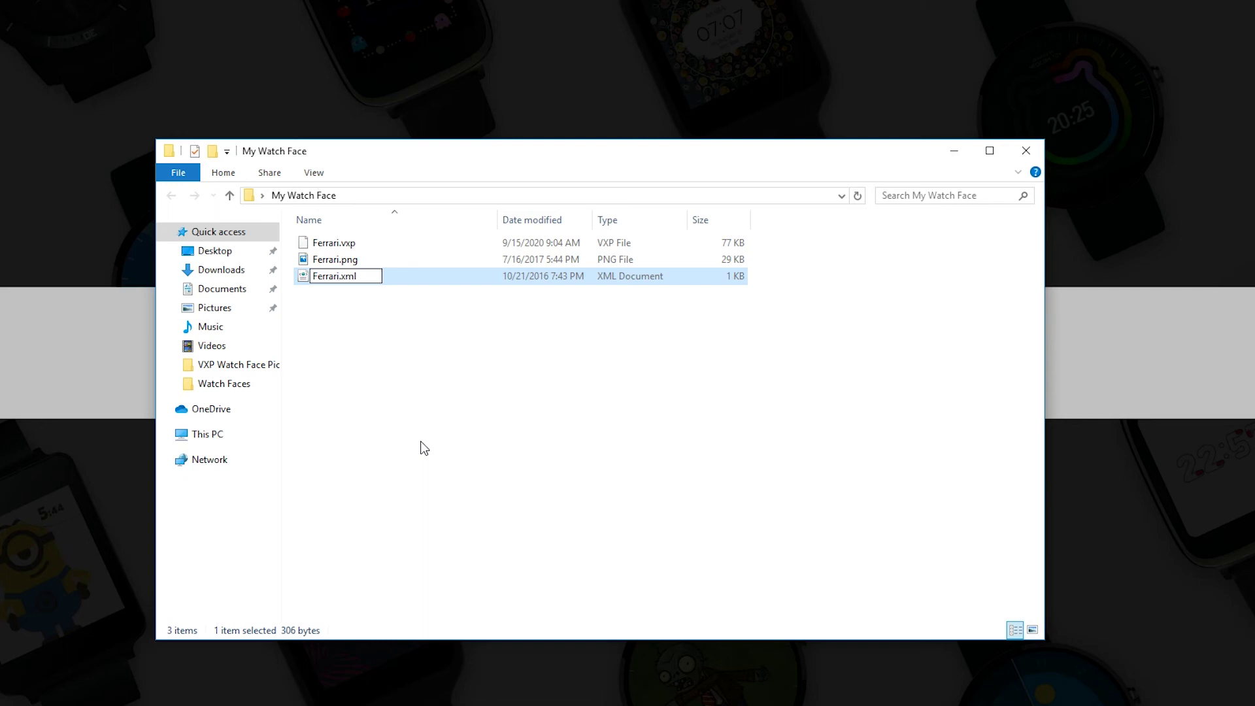
key(Return)
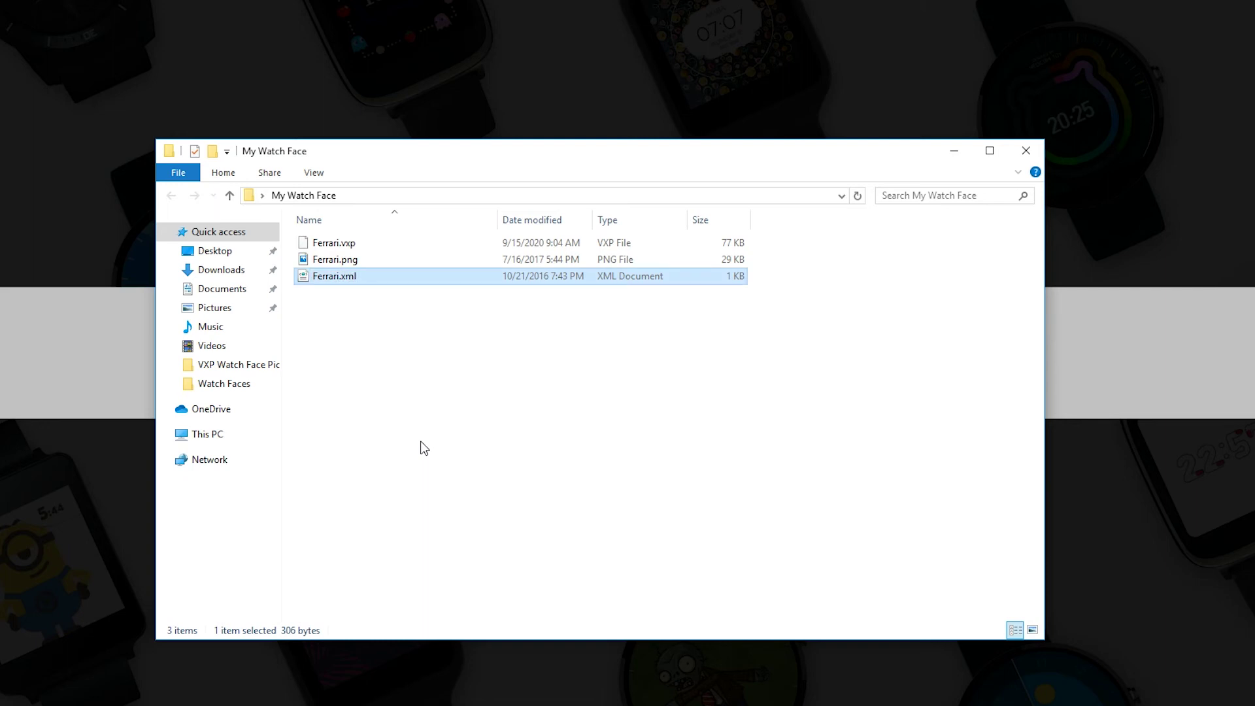
click(421, 444)
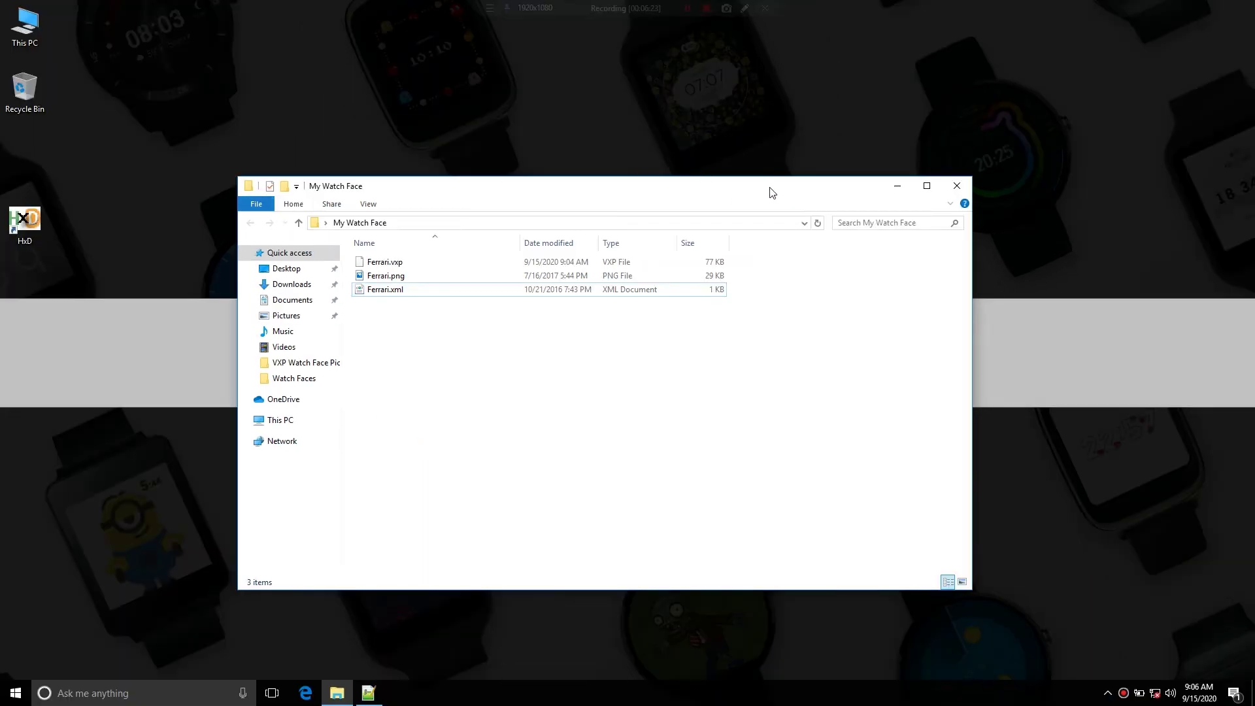
Step: Move the folder window aside, place the HxD shortcut beside the My Watch Face icon on the desktop, and start HxD
drag(771, 192, 834, 189)
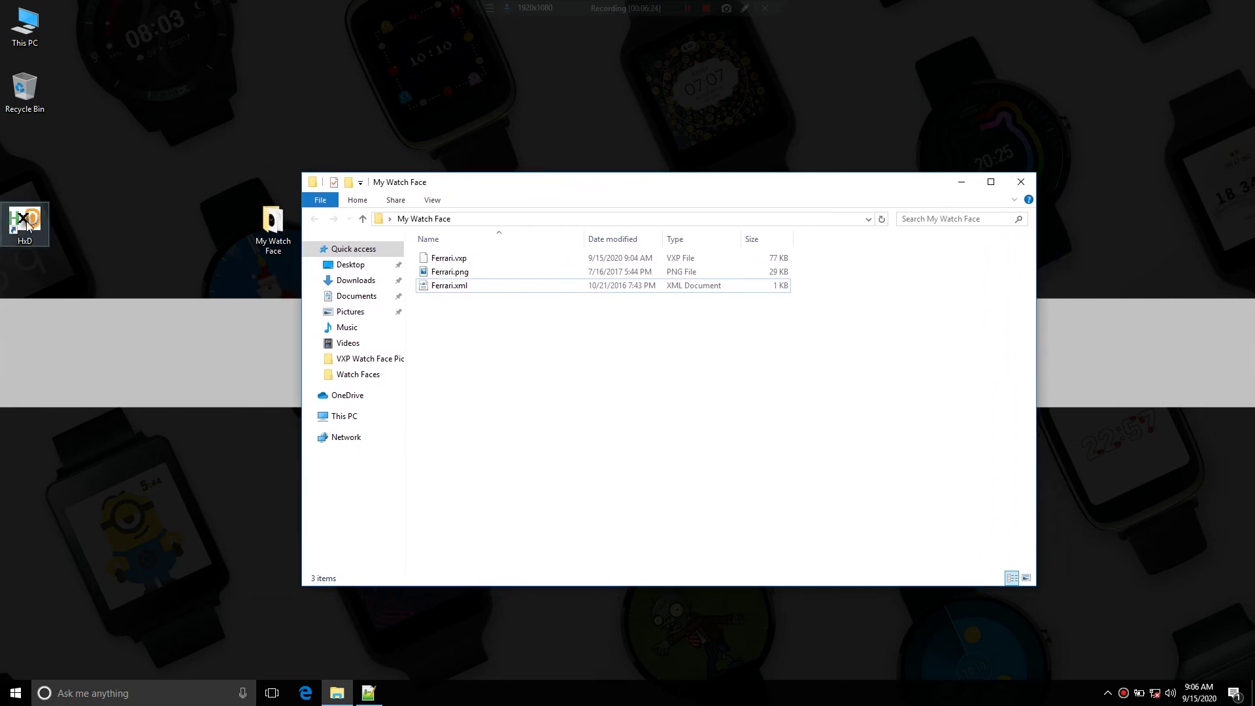
drag(28, 225, 221, 230)
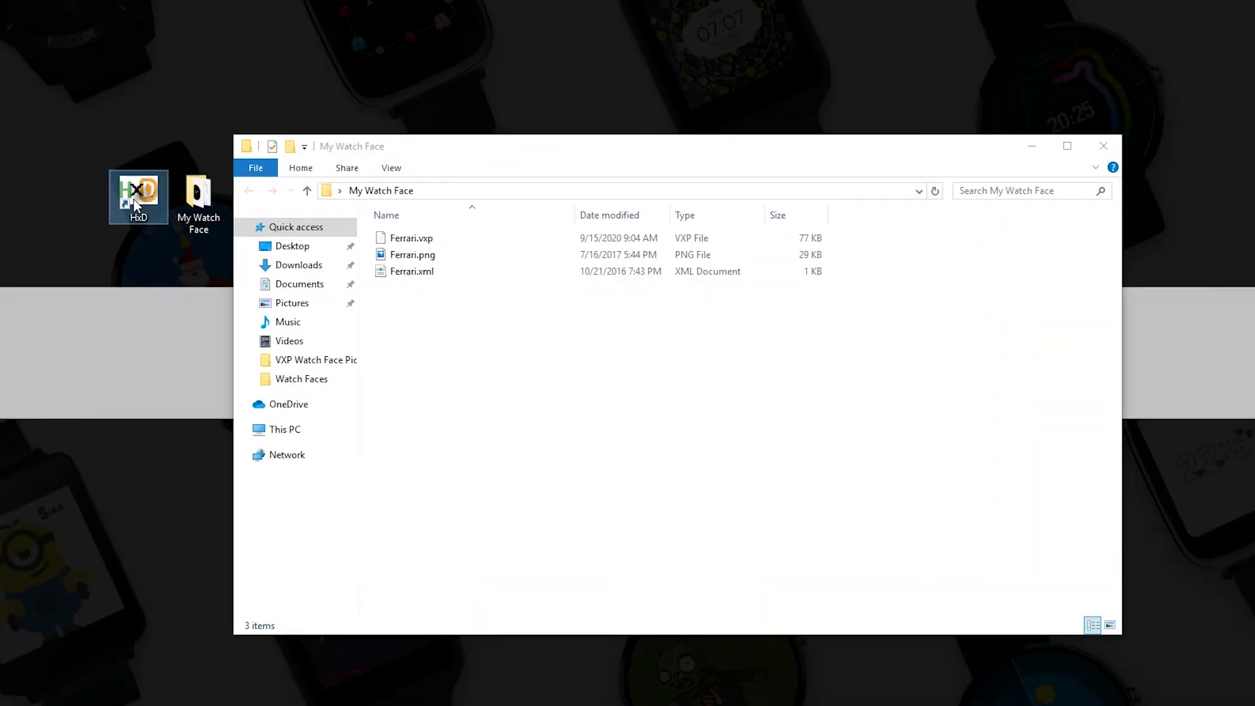
click(440, 313)
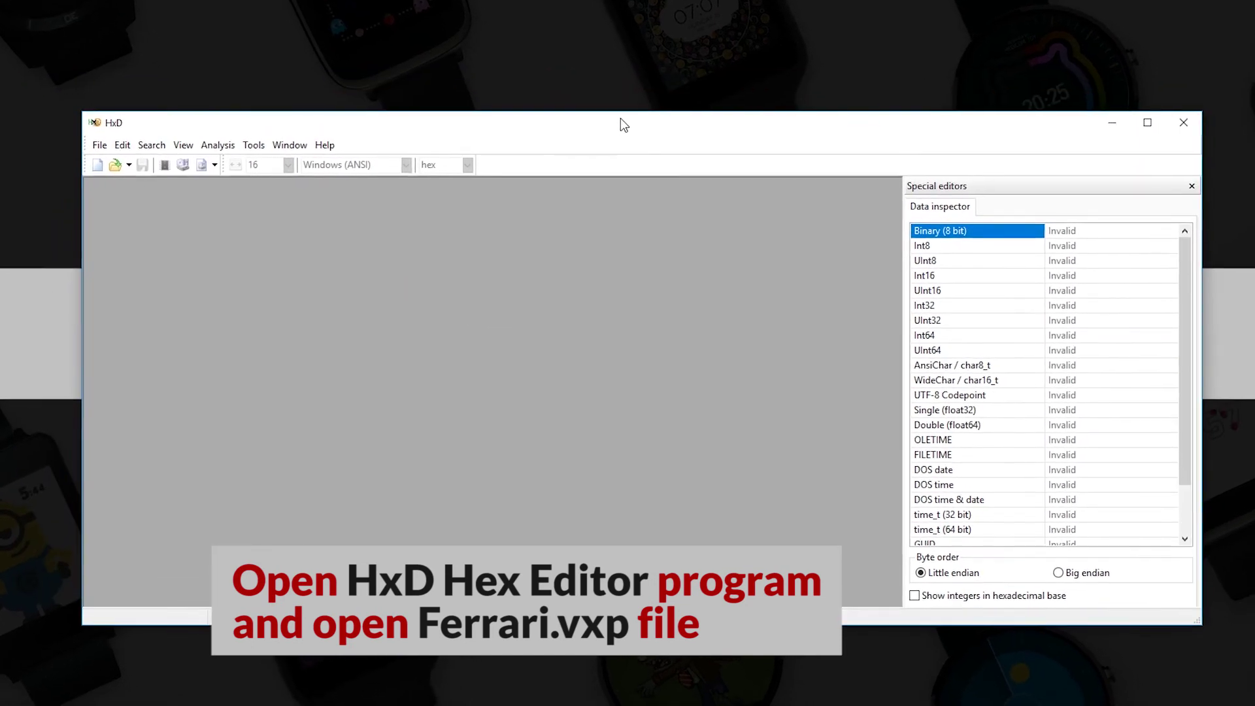
Step: Open Ferrari.vxp from the desktop's My Watch Face folder in HxD
click(106, 160)
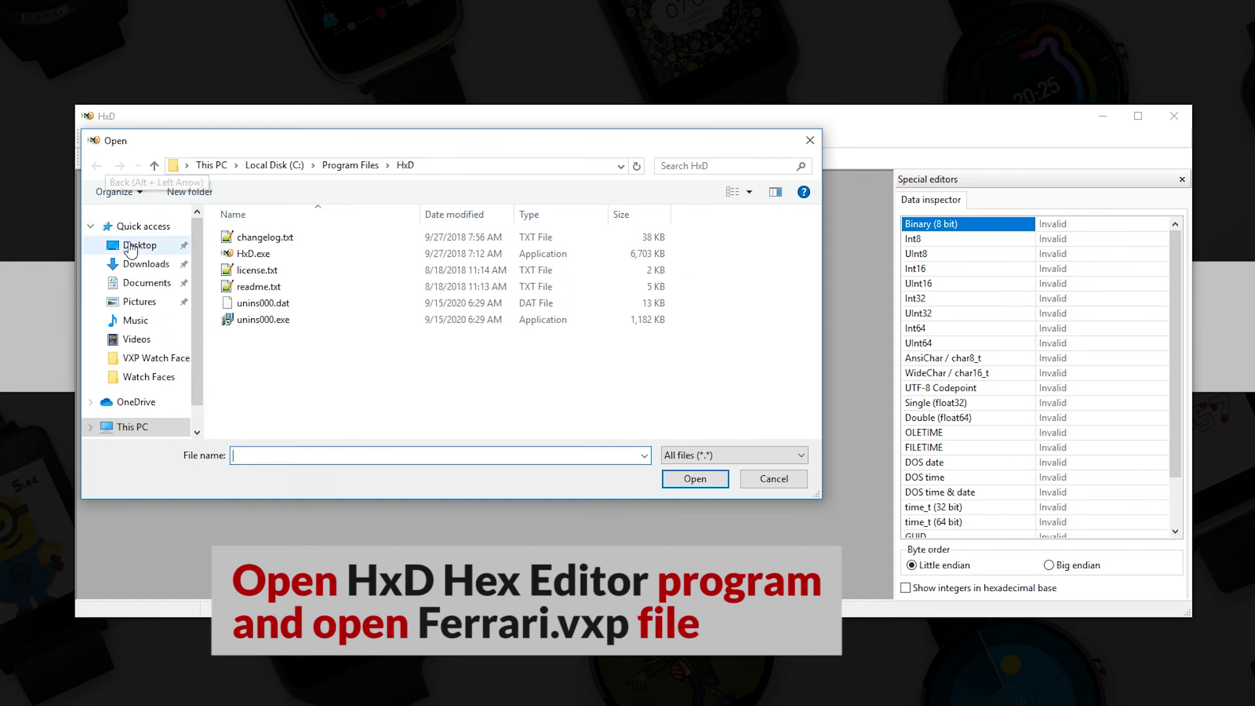
click(131, 248)
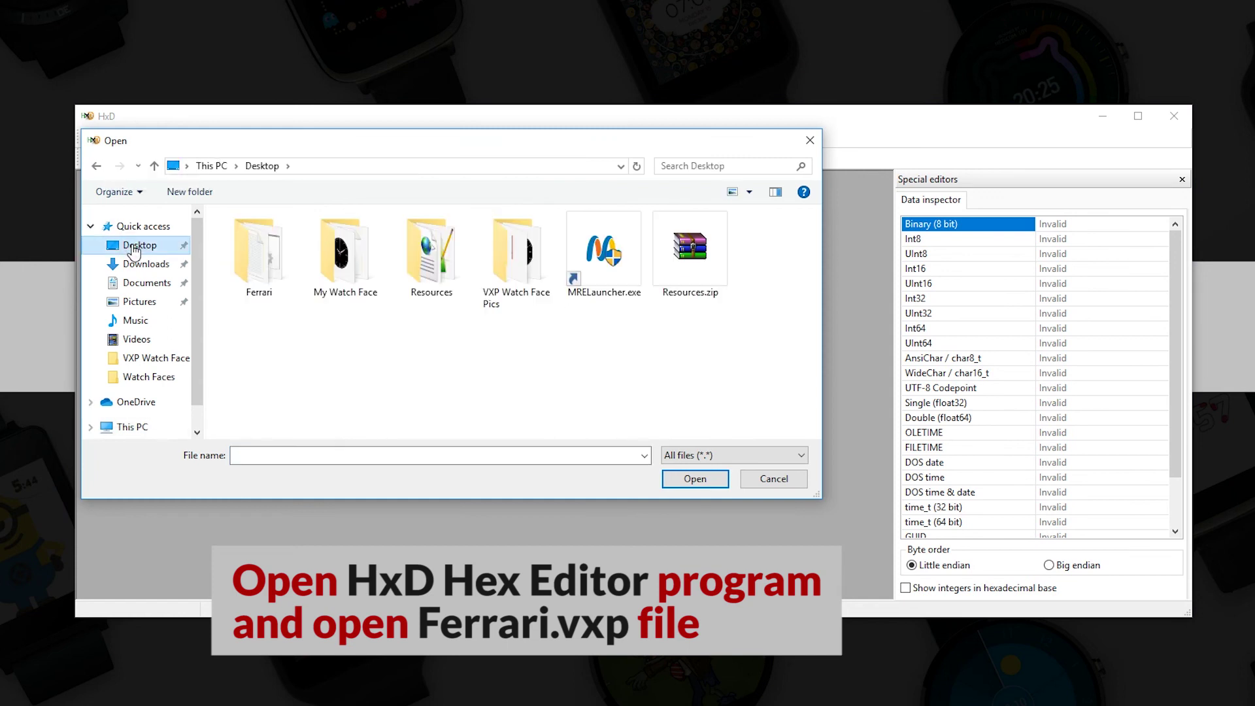
double_click(246, 268)
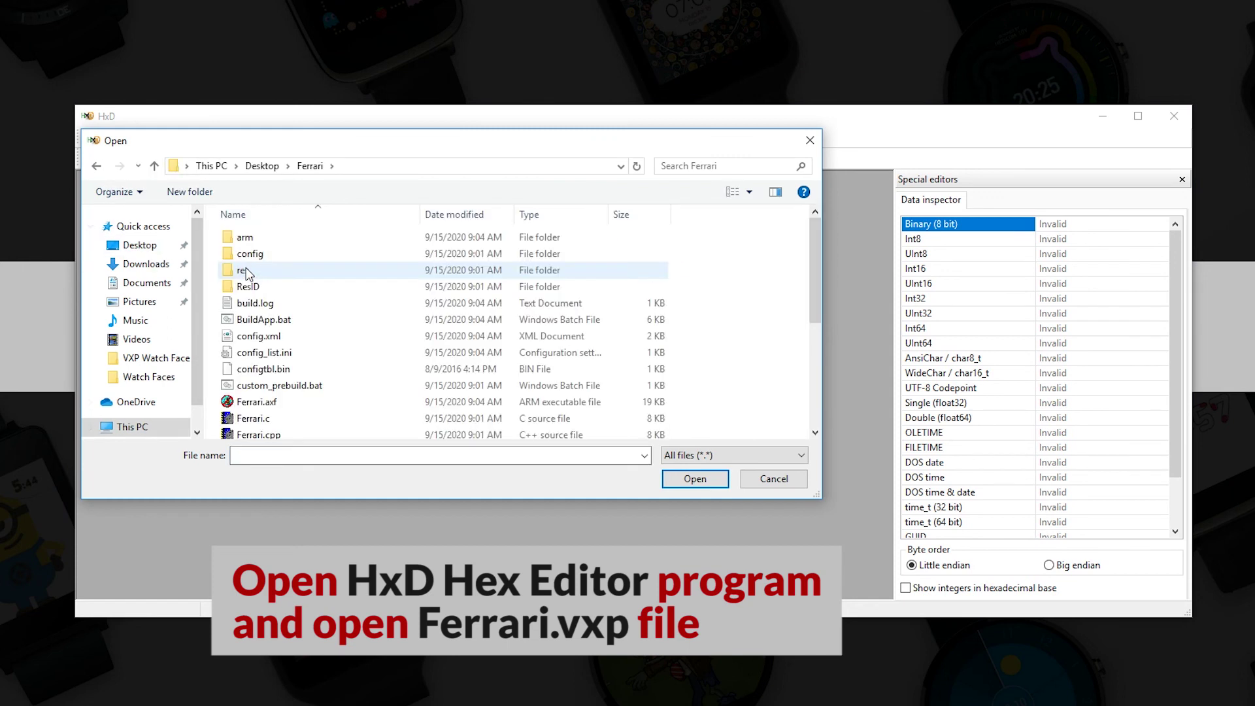
click(270, 169)
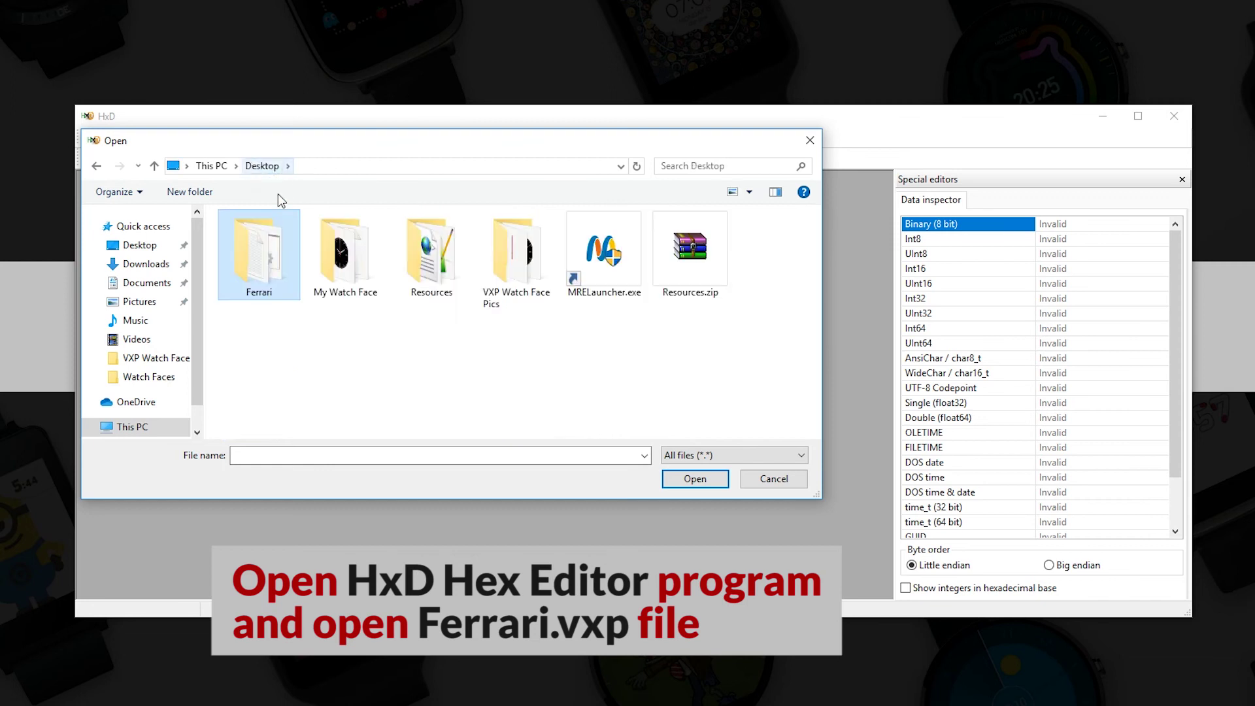
double_click(353, 265)
click(259, 255)
click(687, 481)
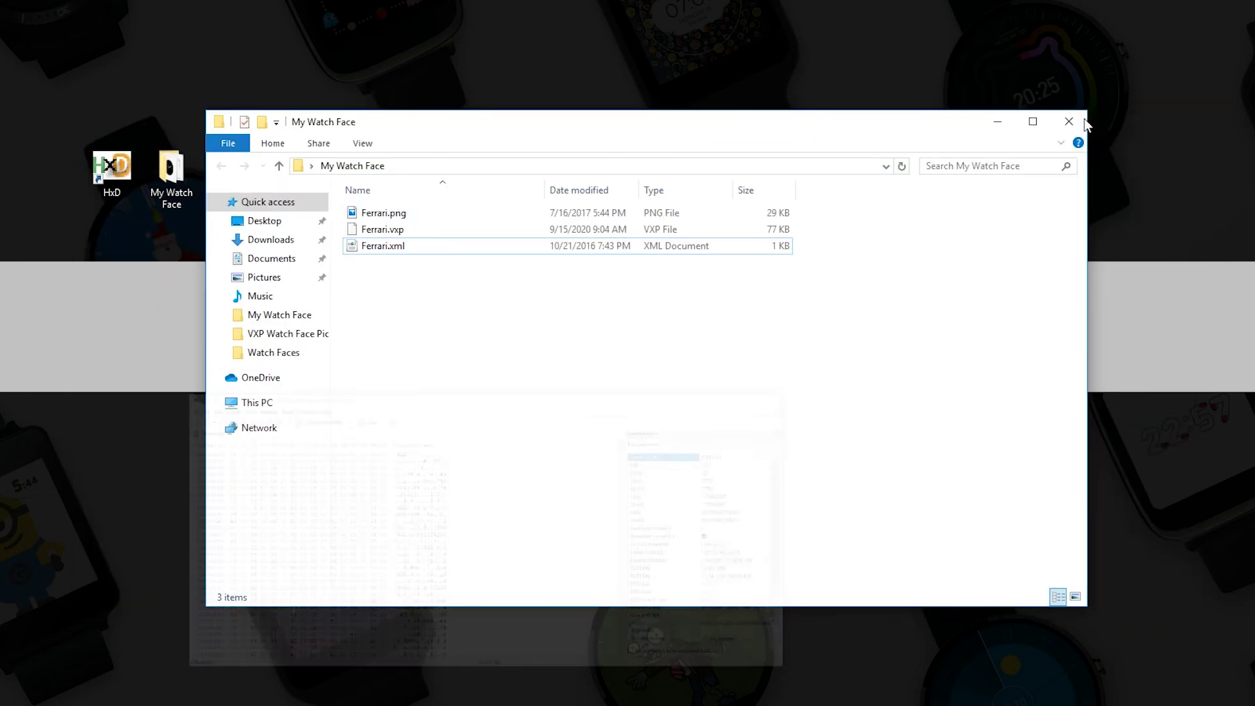
click(999, 123)
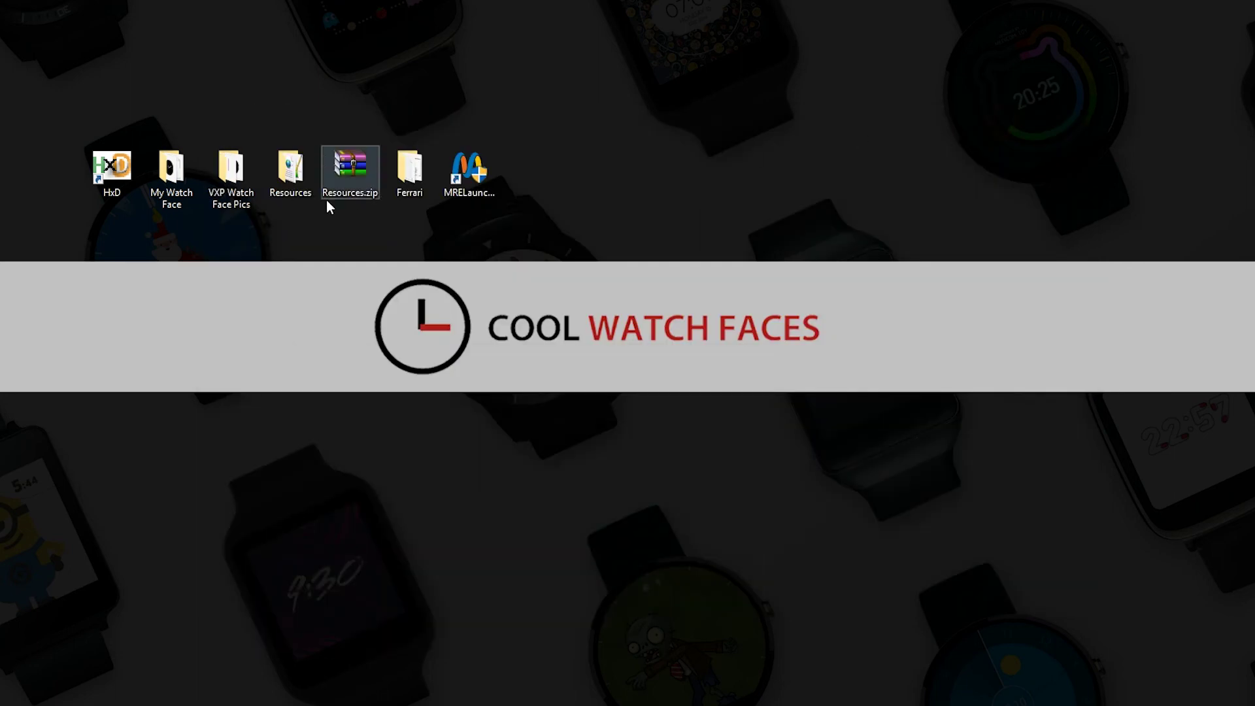
double_click(292, 170)
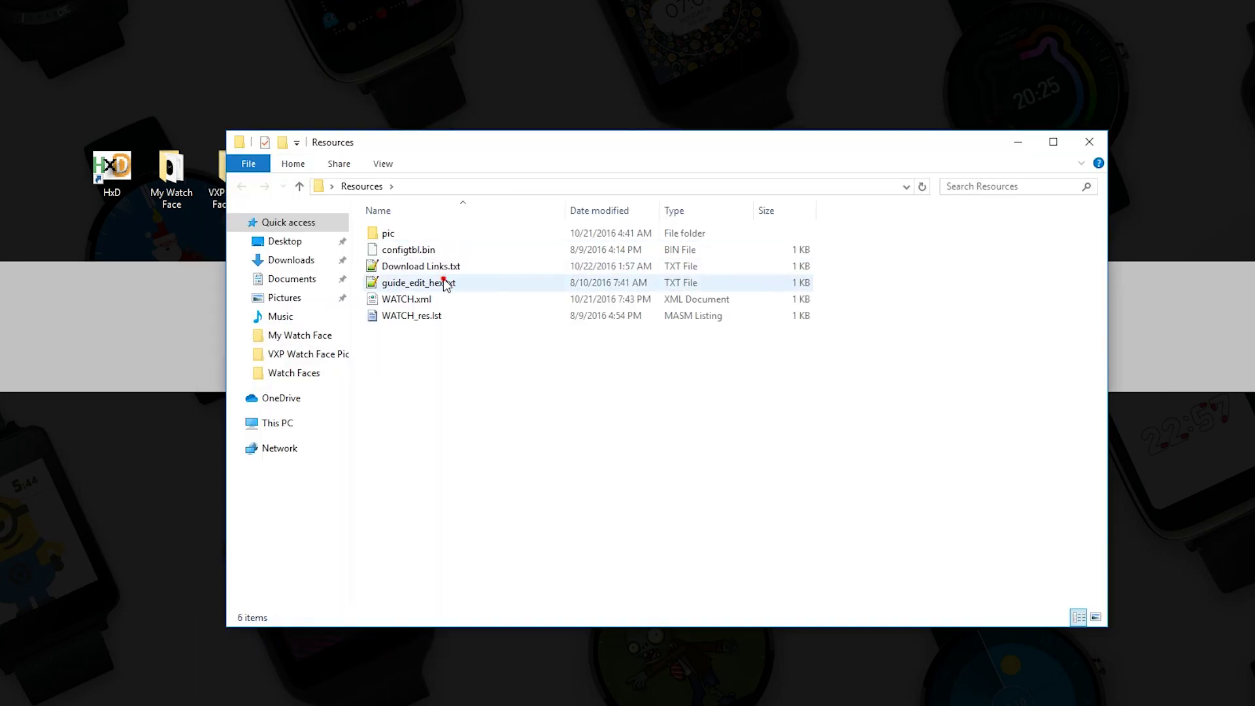
double_click(444, 282)
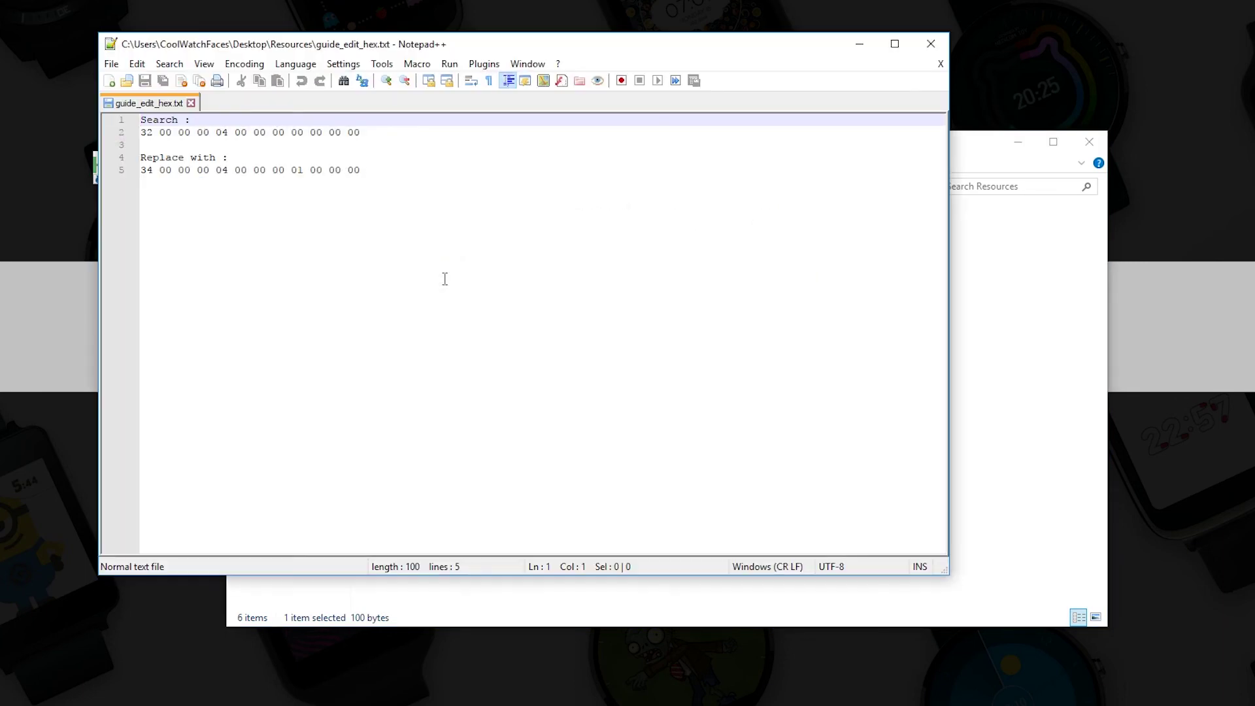
drag(368, 135, 146, 135)
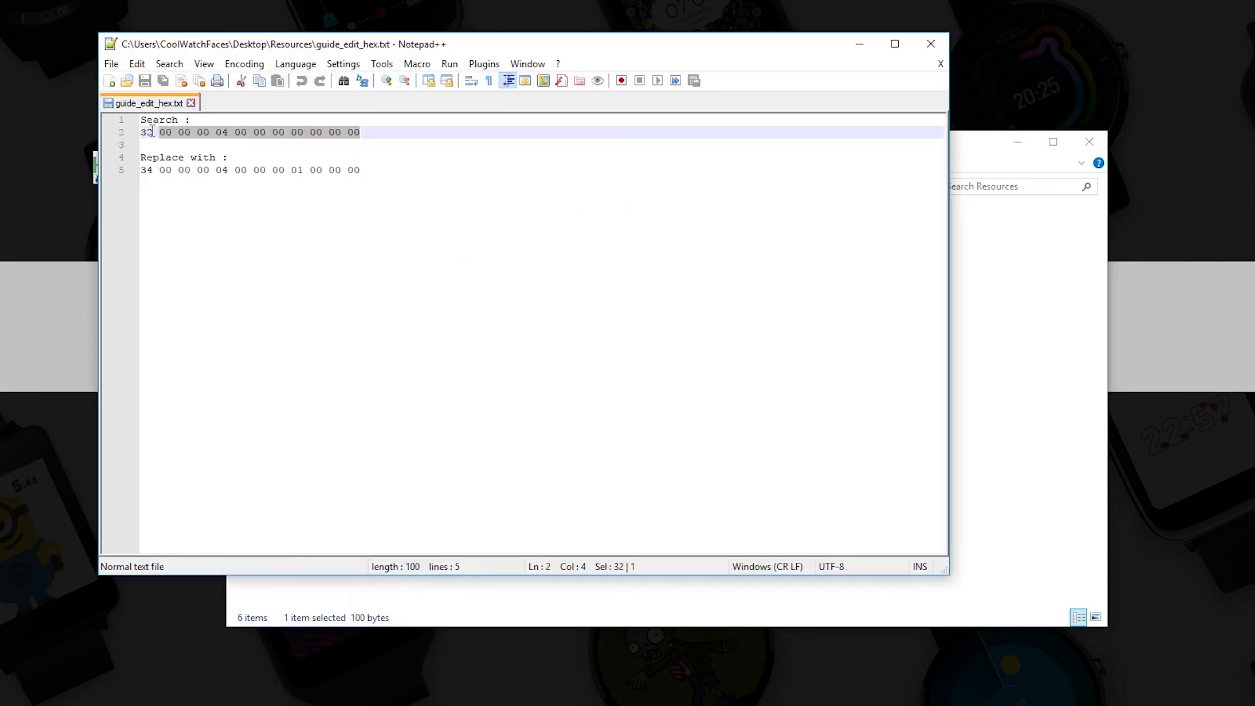
right_click(148, 134)
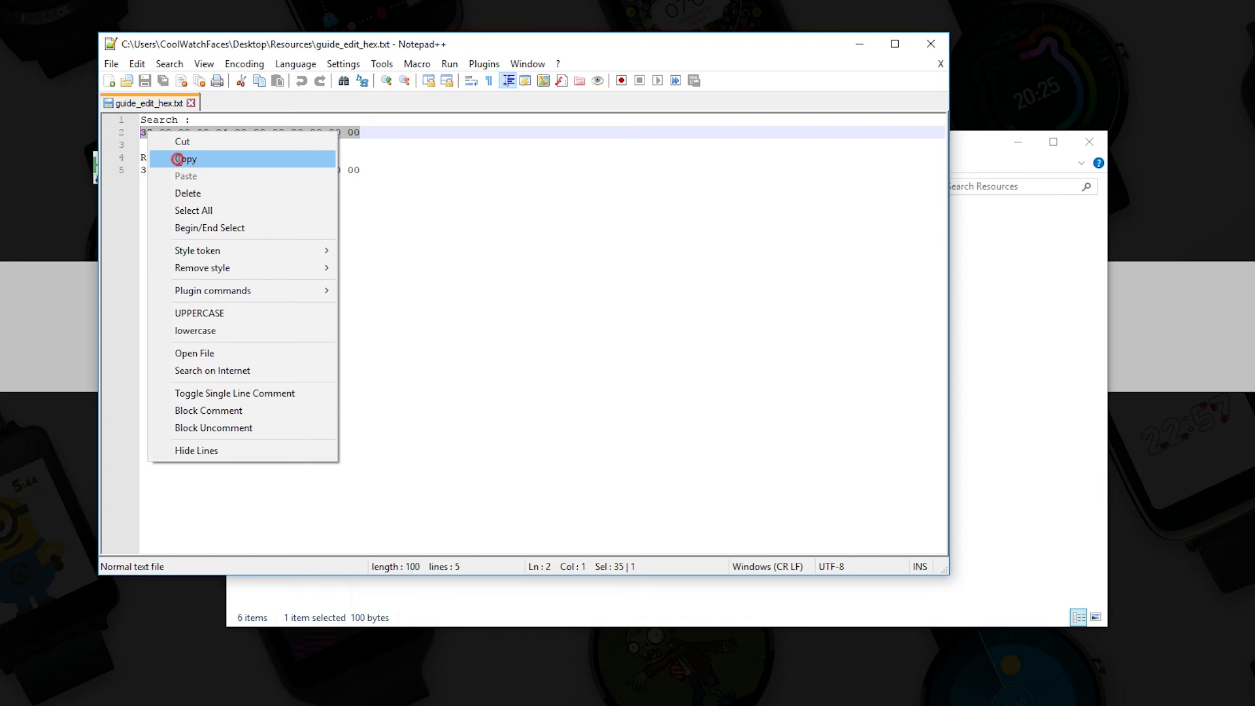
click(178, 159)
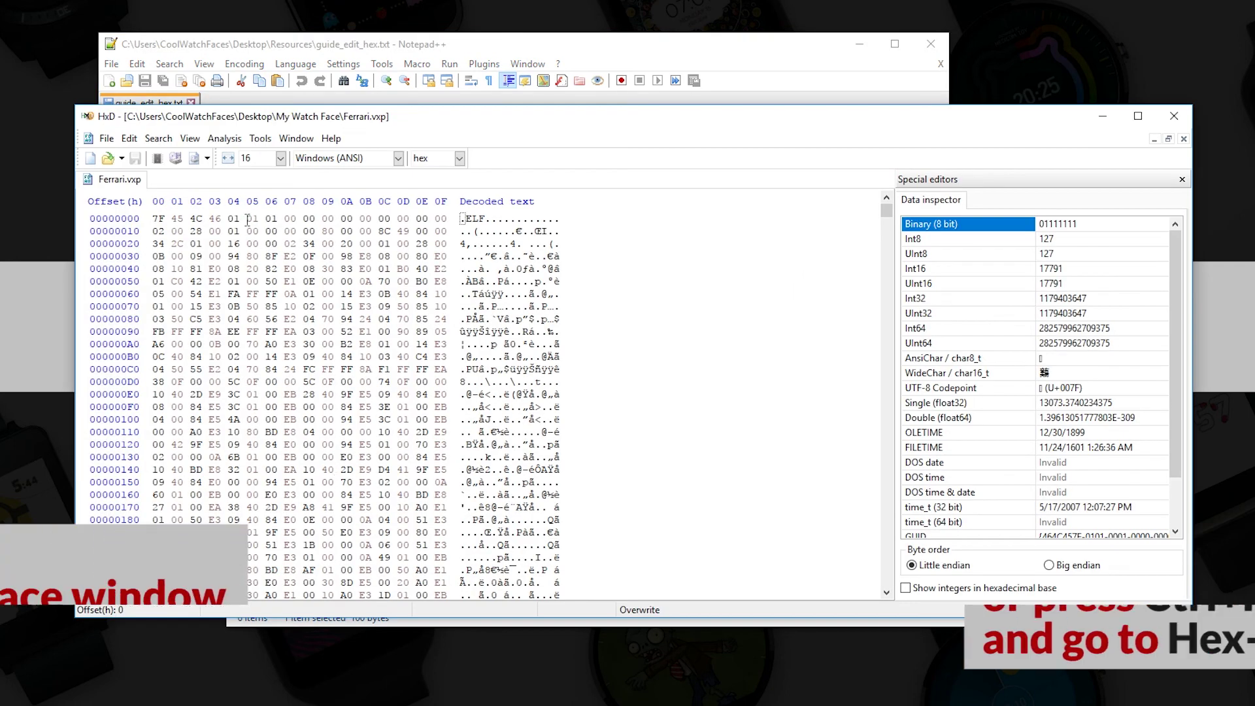
Step: Switch to HxD, start a hex-values replacement in Ferrari.vxp and paste the copied bytes as the search value
click(164, 139)
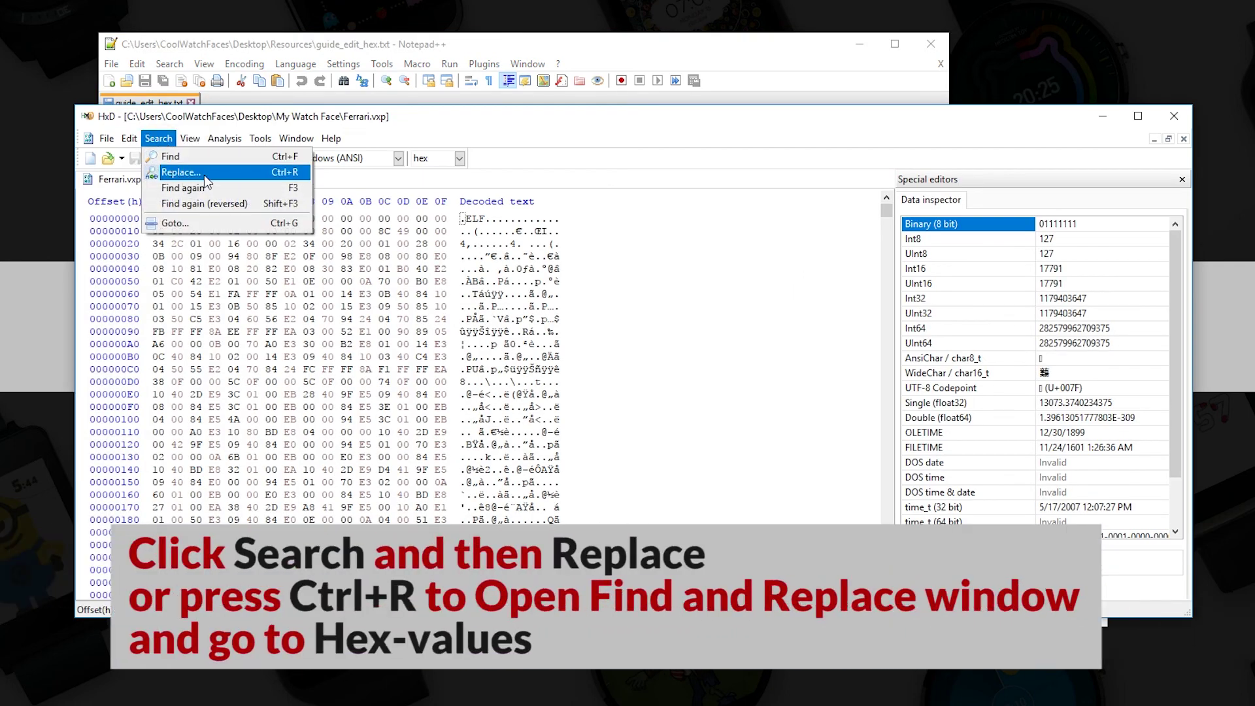
click(205, 175)
click(564, 266)
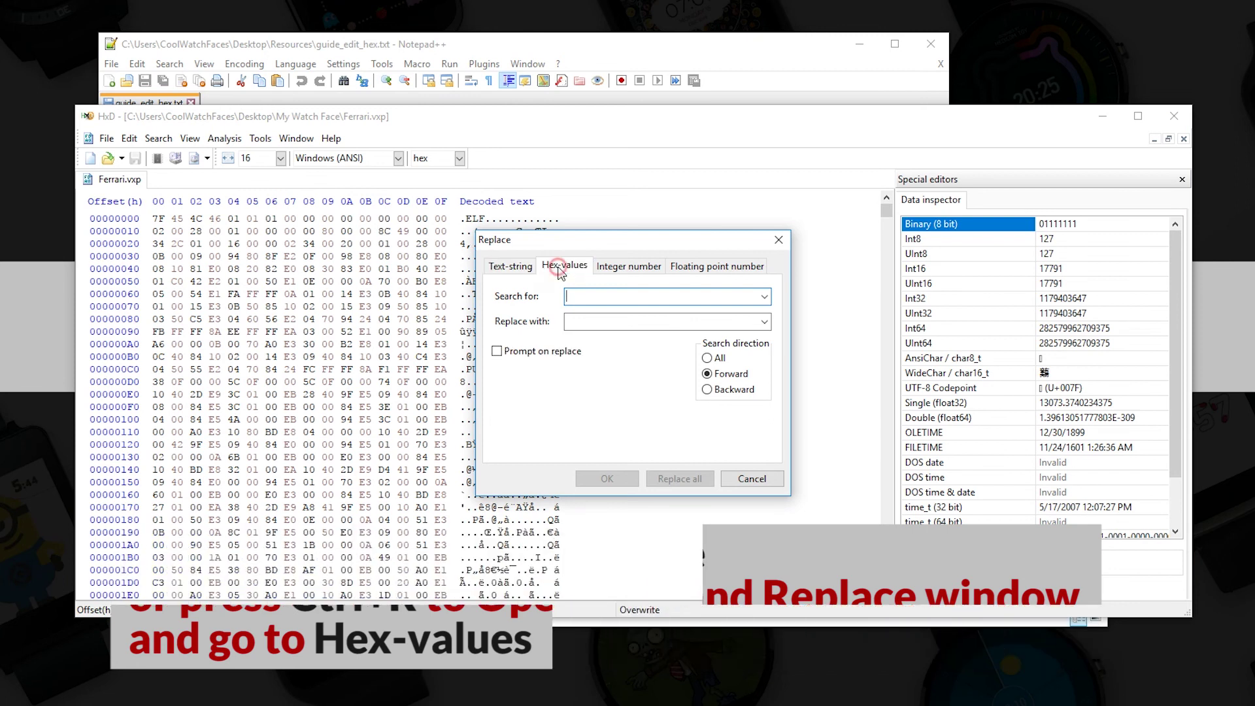
right_click(589, 297)
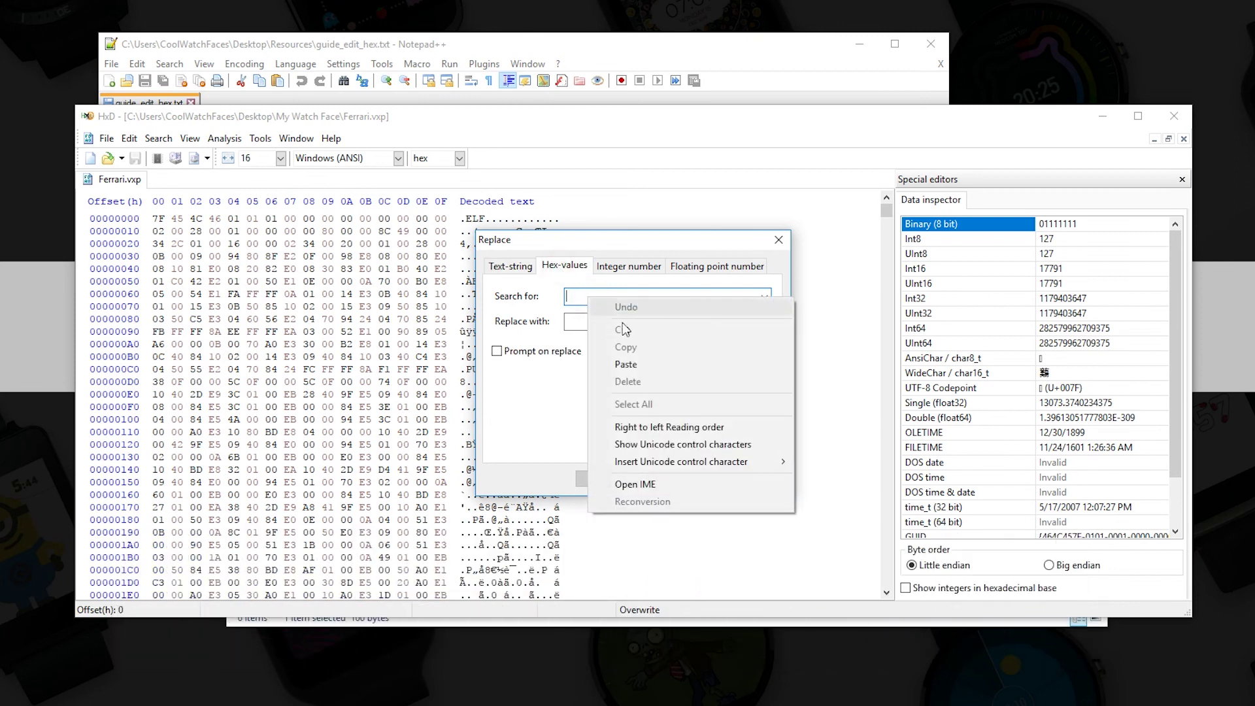
click(637, 367)
click(566, 52)
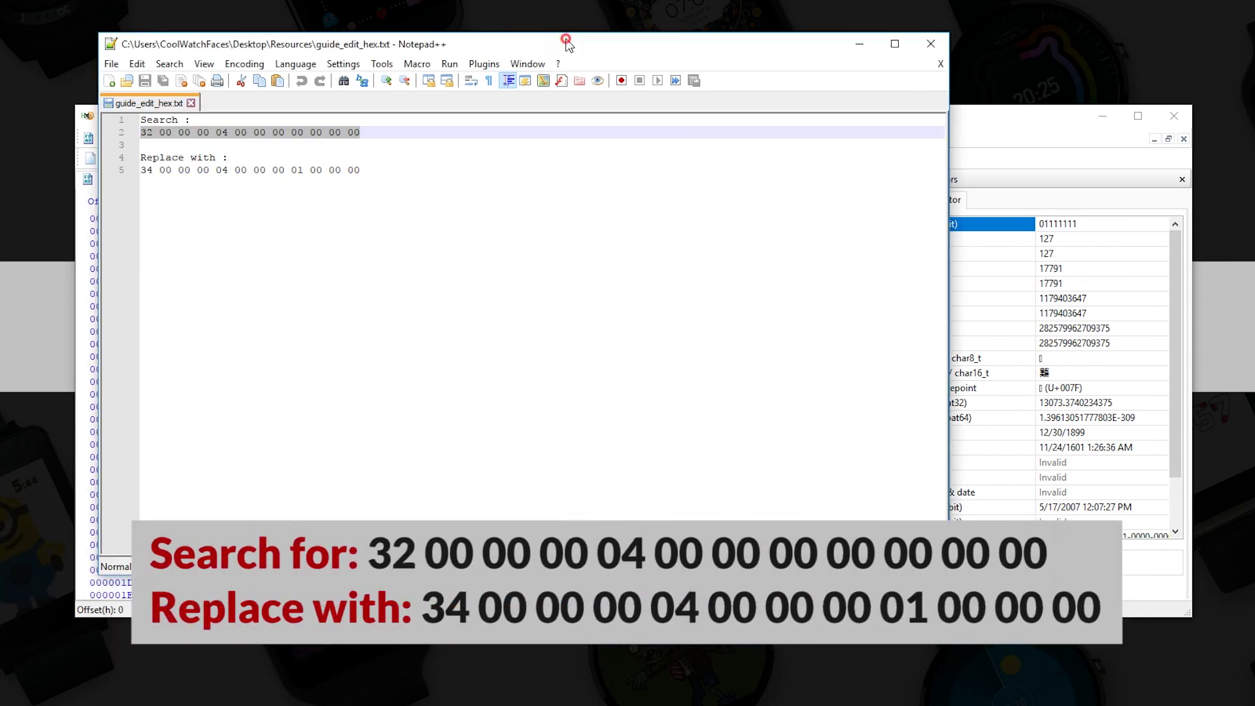
click(368, 171)
shift+click(137, 171)
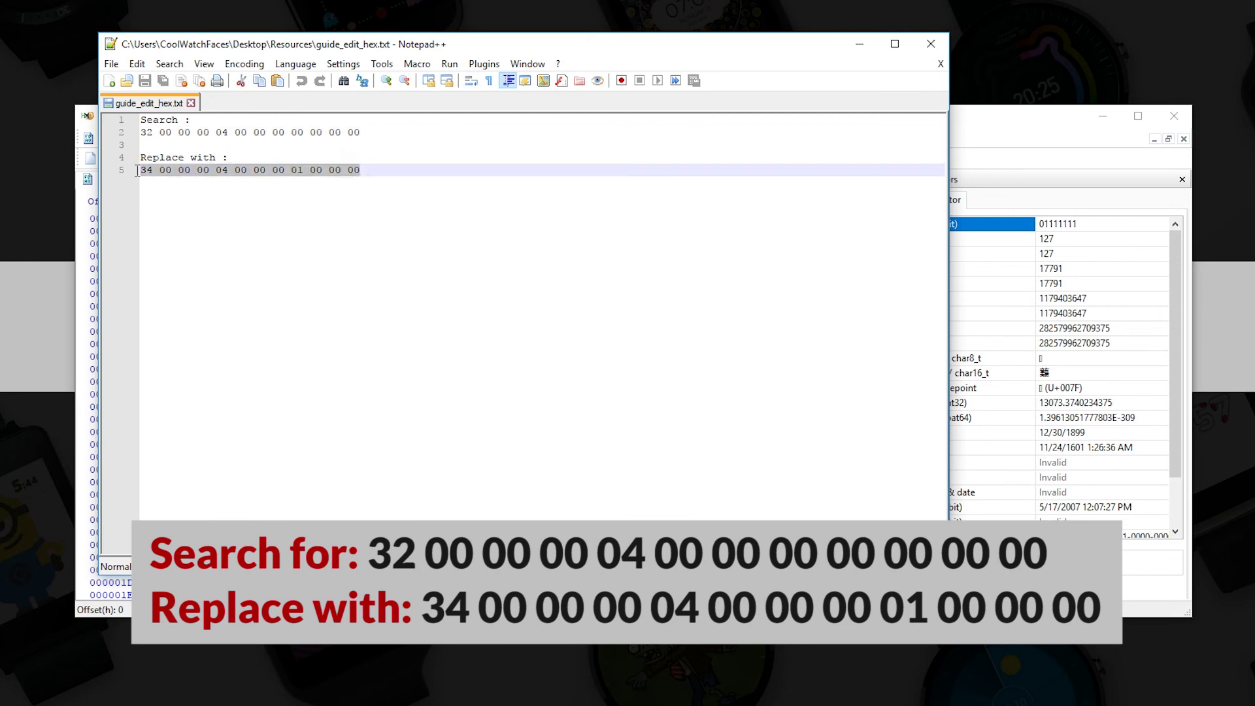
right_click(149, 175)
click(185, 199)
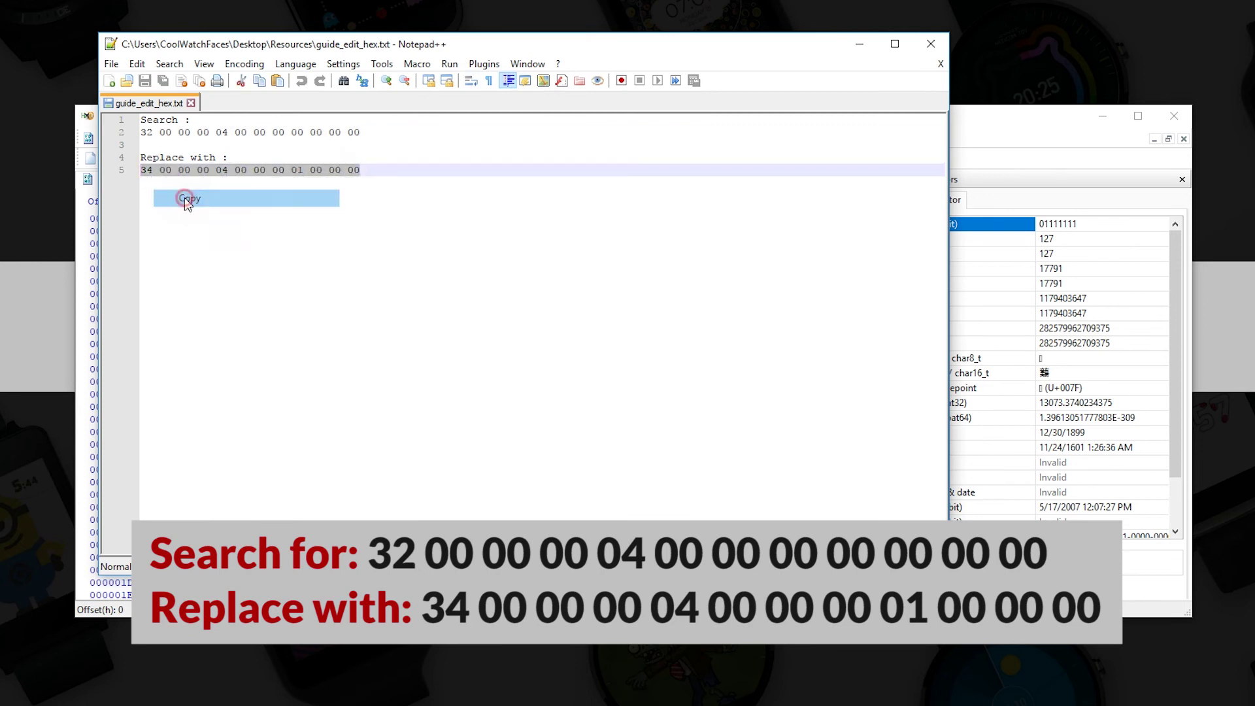
click(860, 44)
click(581, 320)
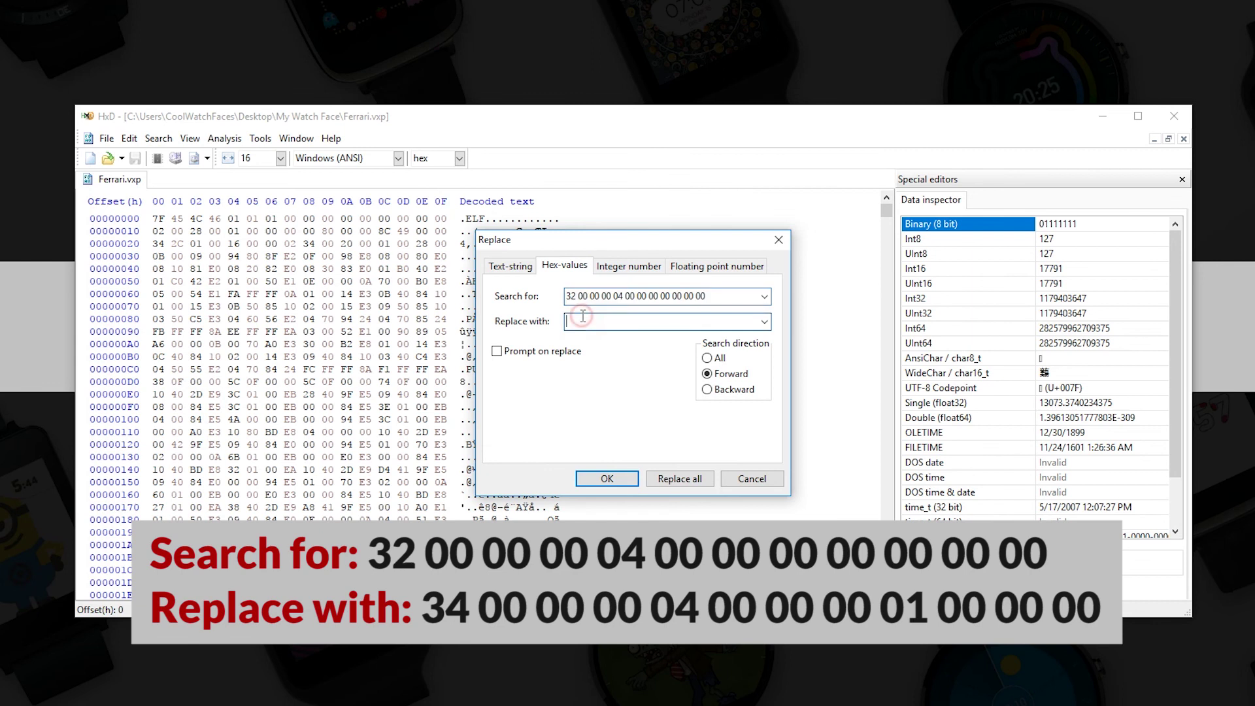
right_click(582, 320)
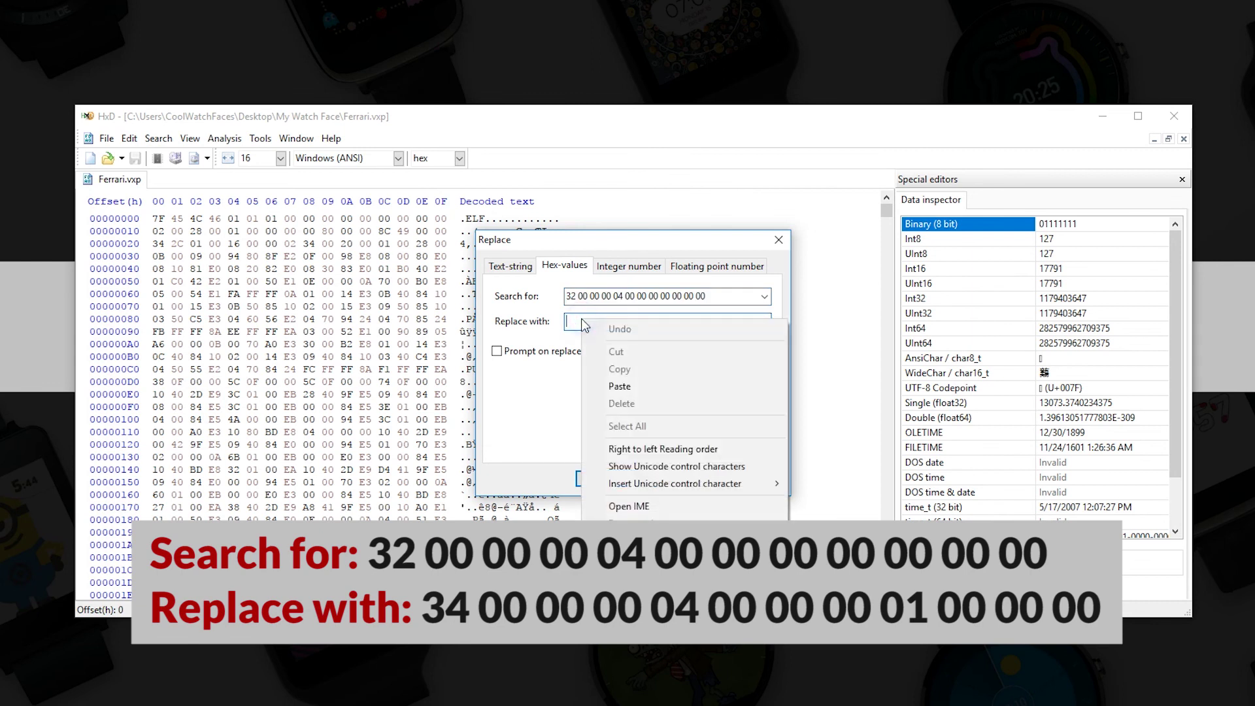
click(635, 386)
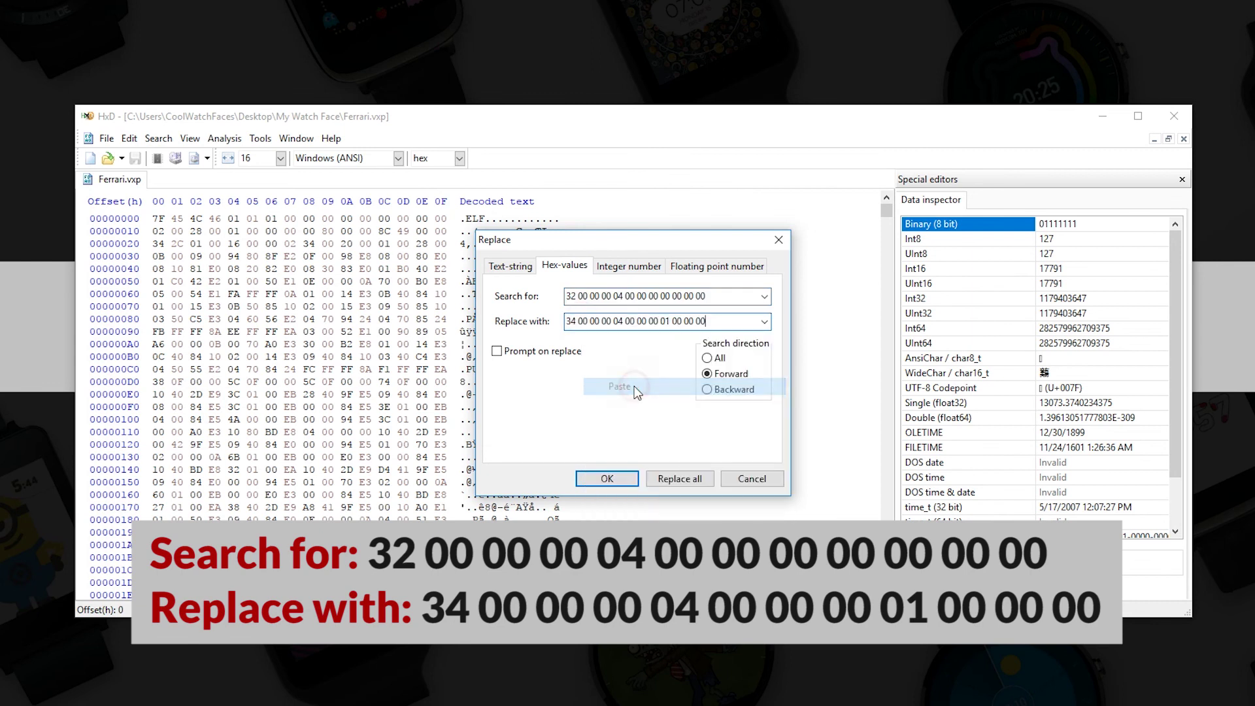
Step: Replace all occurrences of the search bytes in Ferrari.vxp and check the replaced bytes at row 00012F20
click(694, 484)
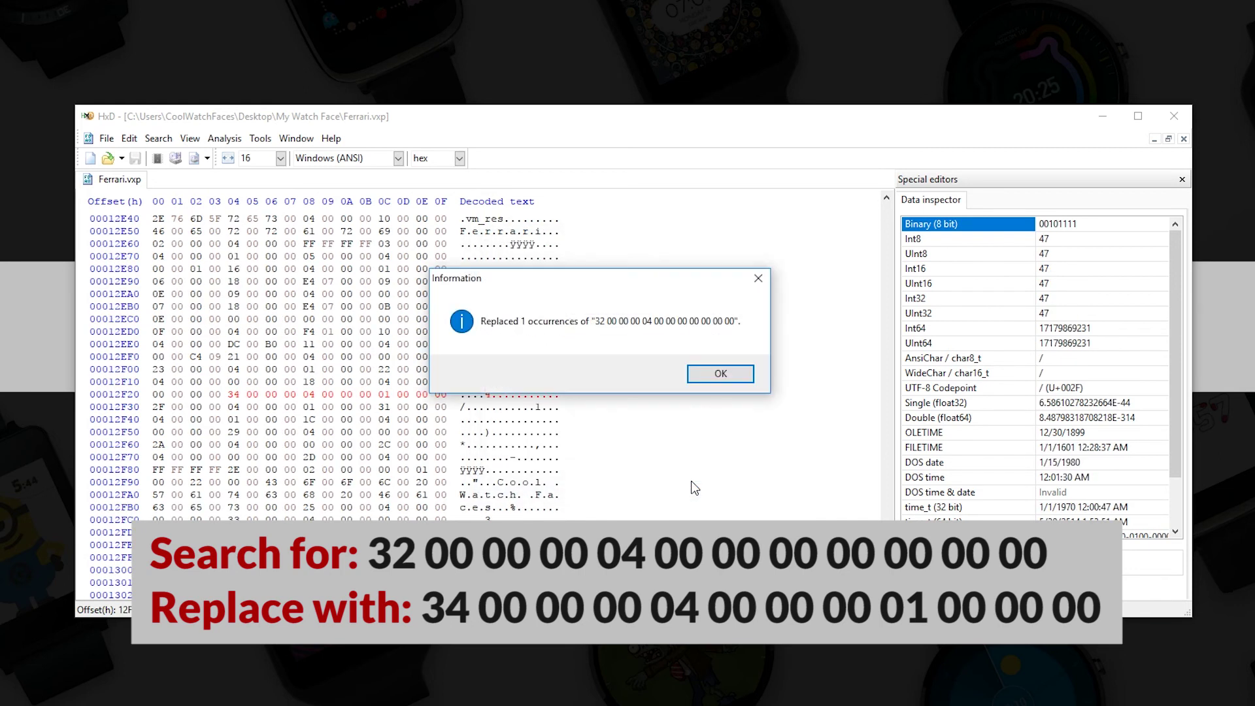
click(724, 376)
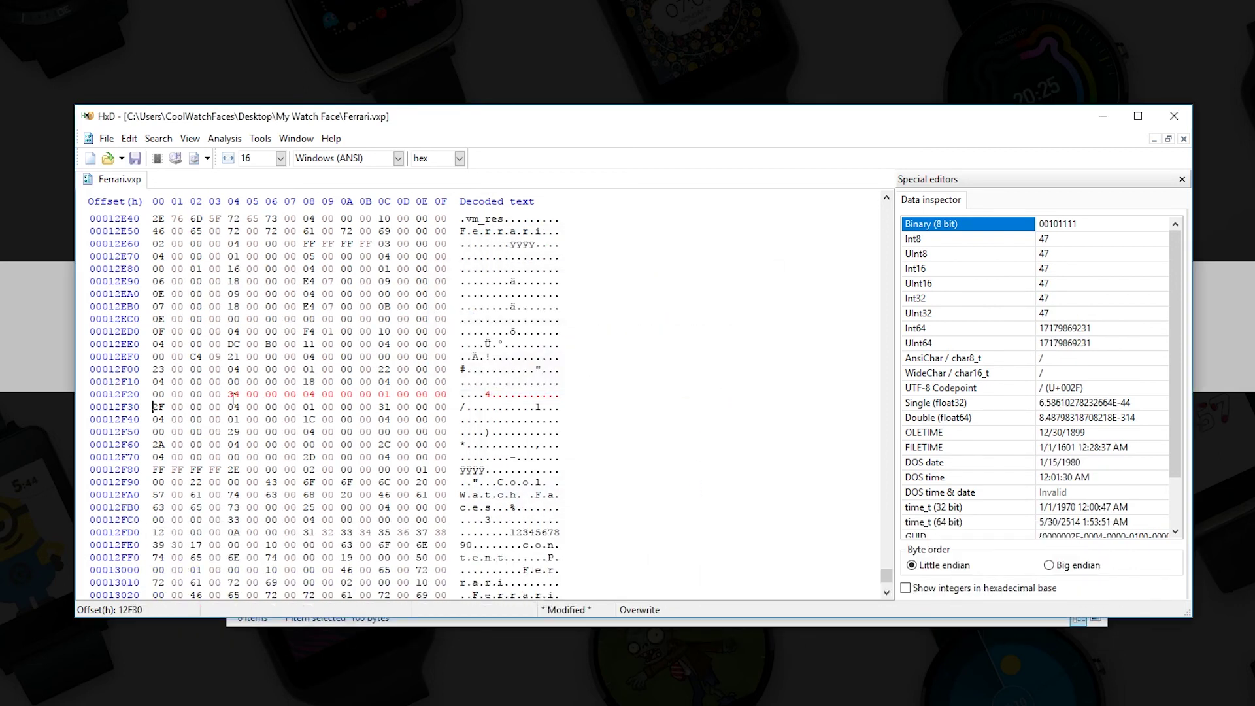
drag(227, 396, 447, 393)
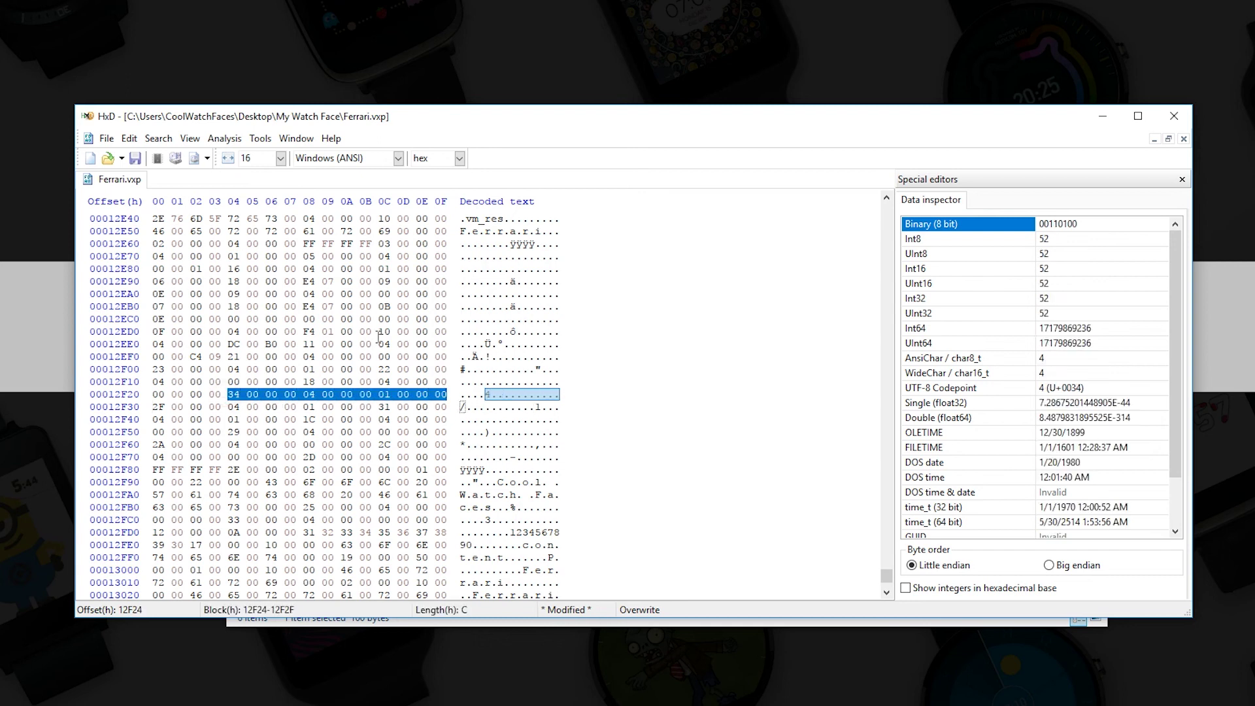
click(389, 380)
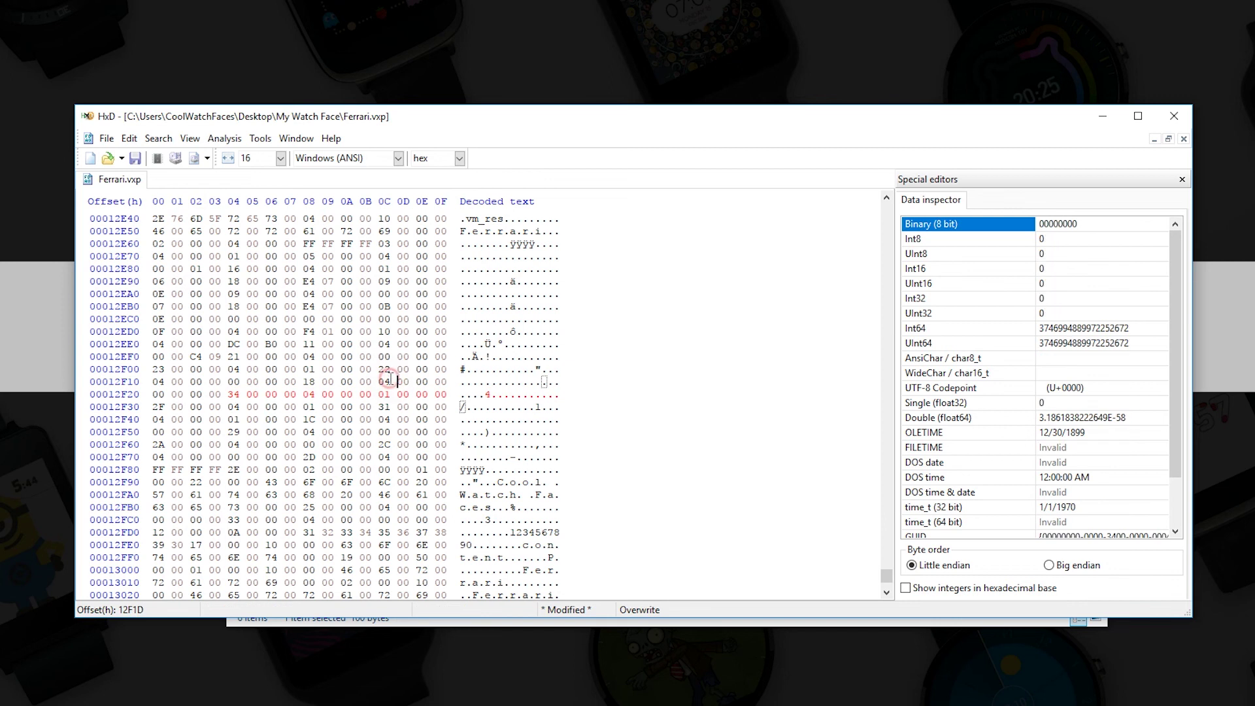
Step: Save the patched Ferrari.vxp and close both HxD and the Resources folder window
click(137, 160)
click(1175, 116)
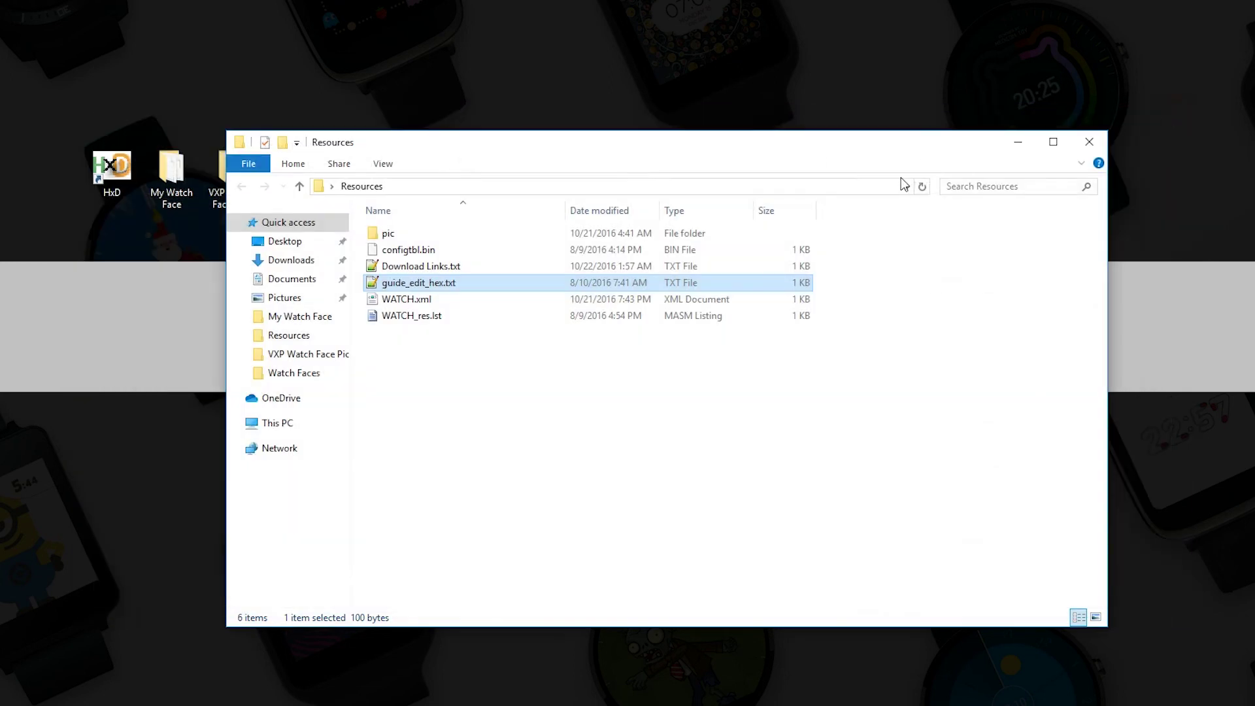
click(1081, 149)
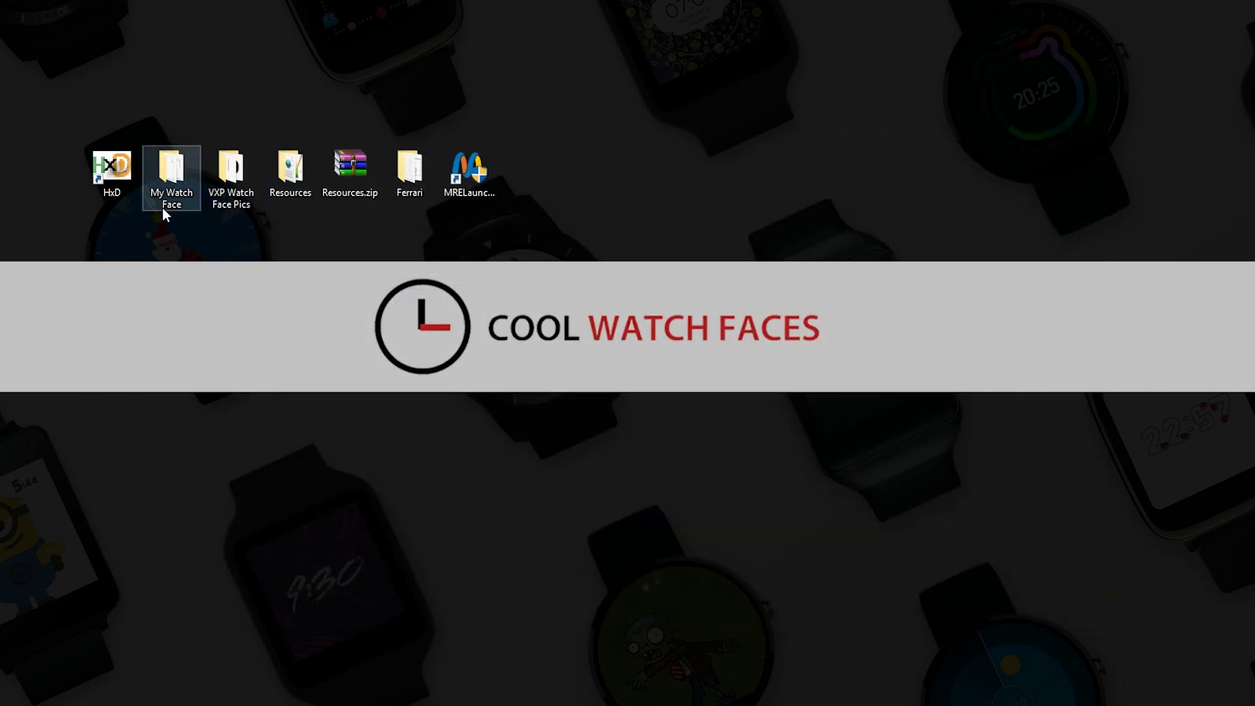
Step: Open the desktop's My Watch Face folder and delete the backup file Ferrari.vxp.bak
double_click(168, 200)
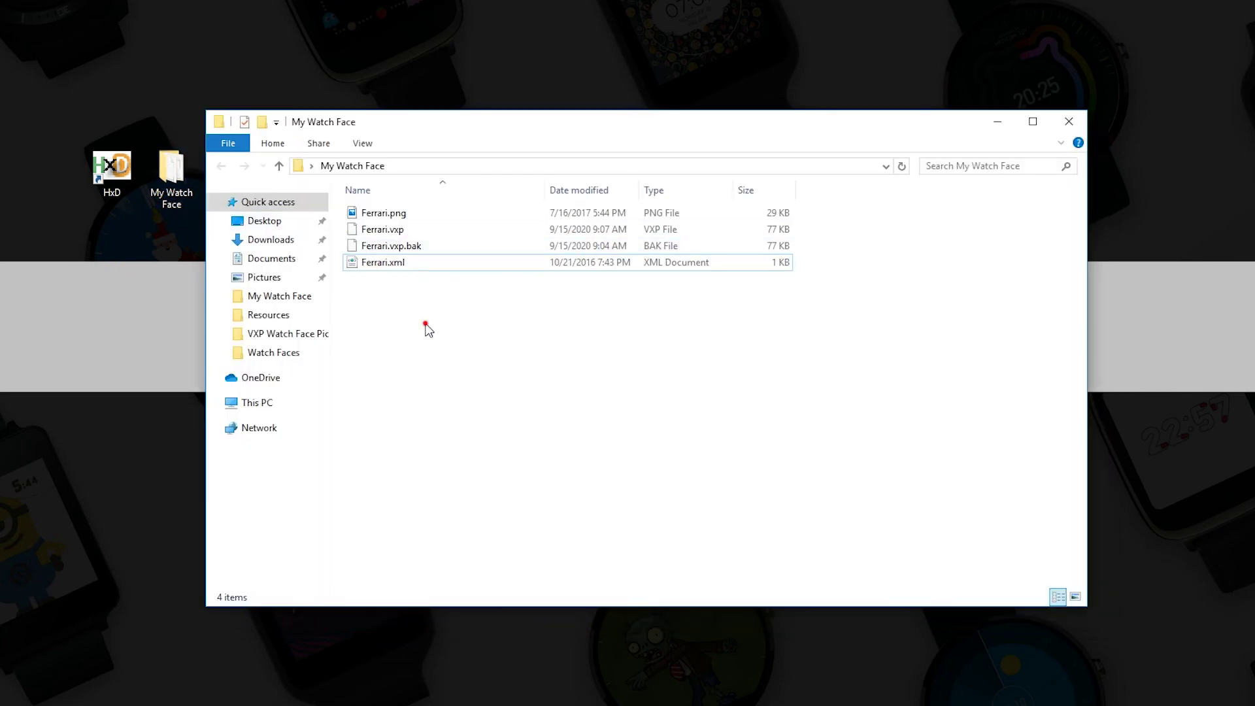
click(398, 247)
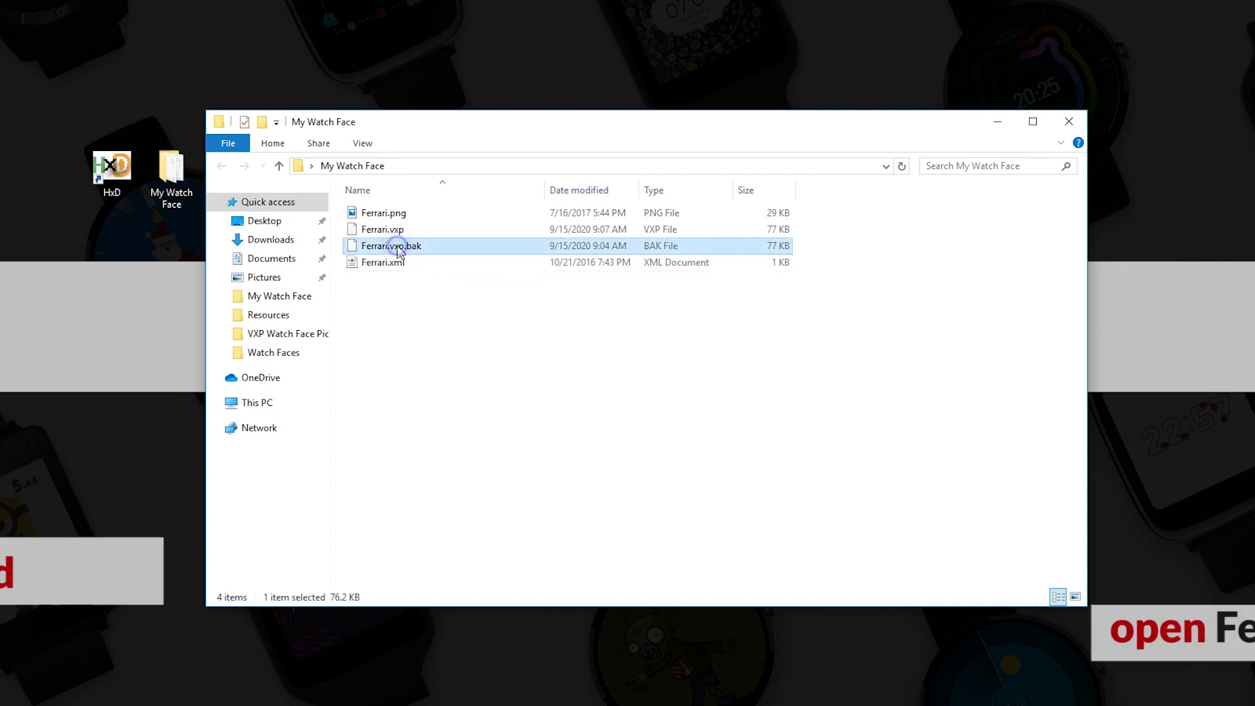
right_click(399, 250)
click(438, 505)
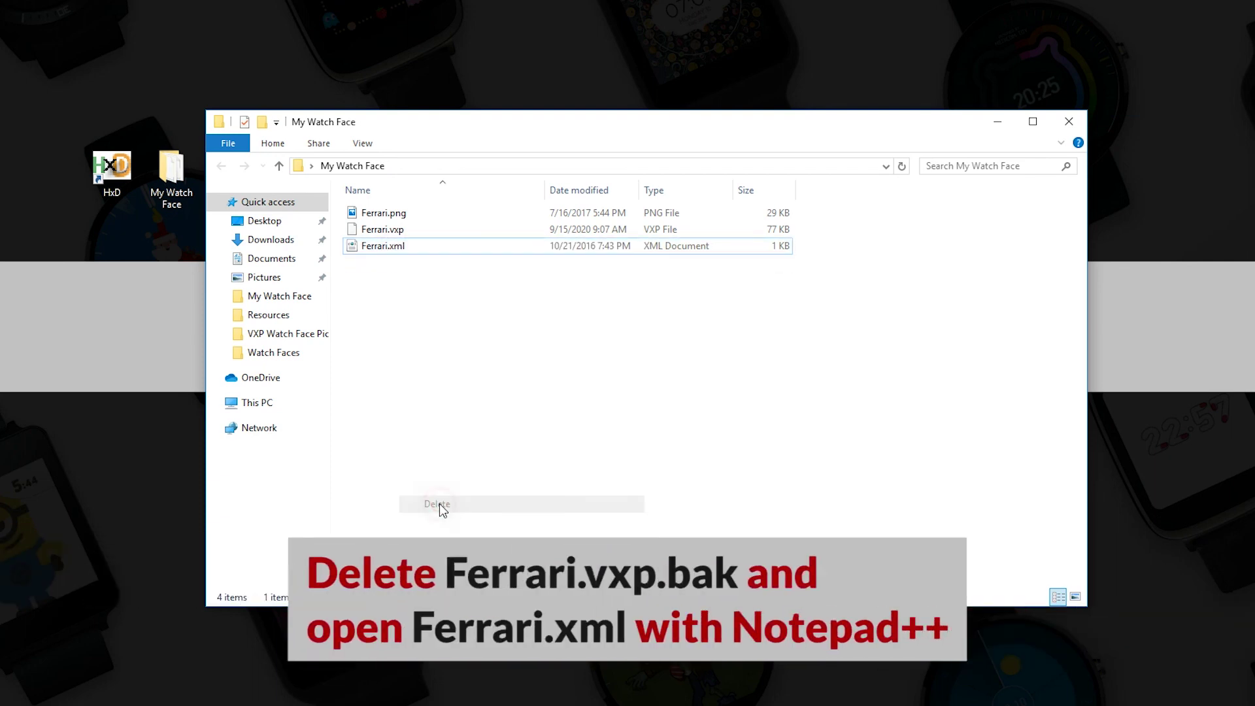
Step: Open Ferrari.xml from the My Watch Face folder for editing in Notepad++
click(381, 252)
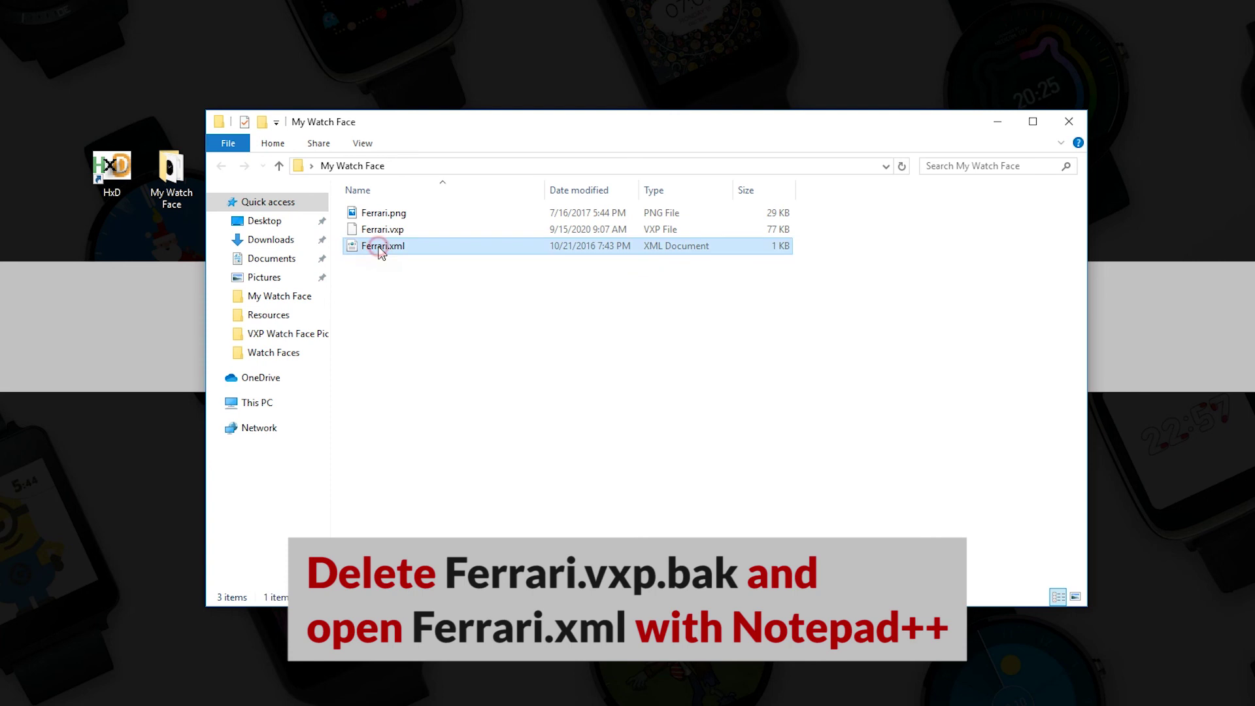
right_click(381, 252)
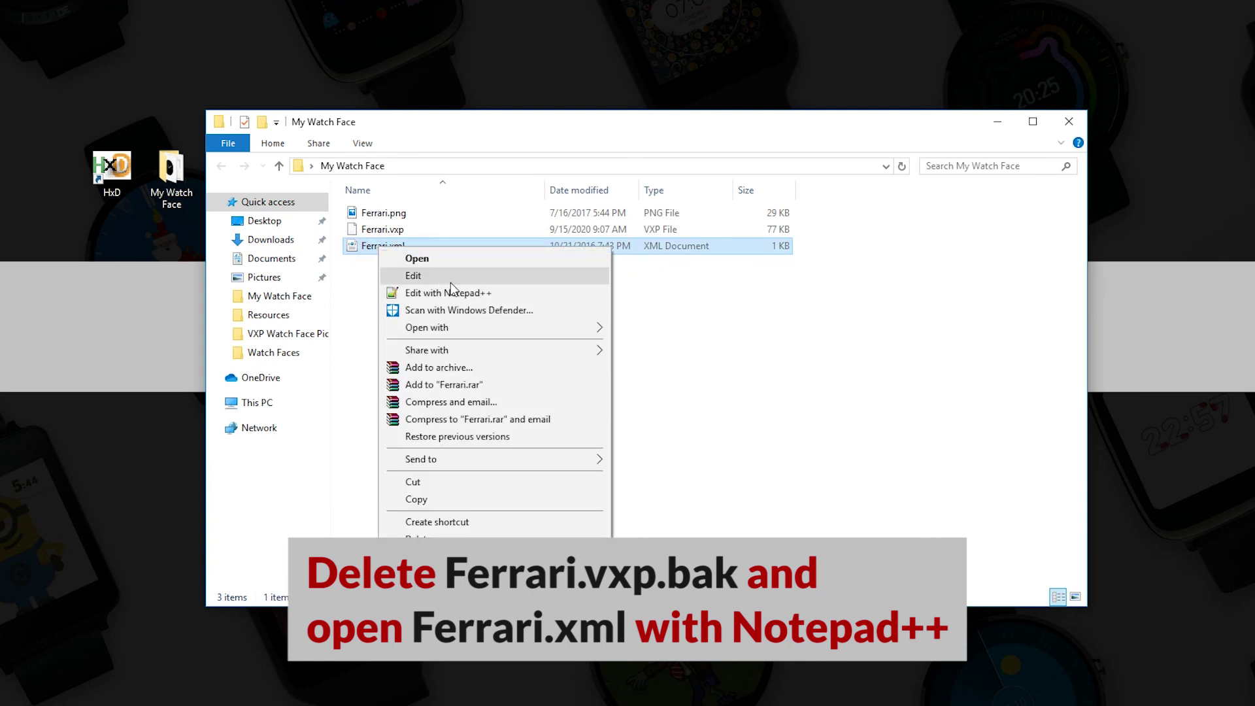
click(505, 294)
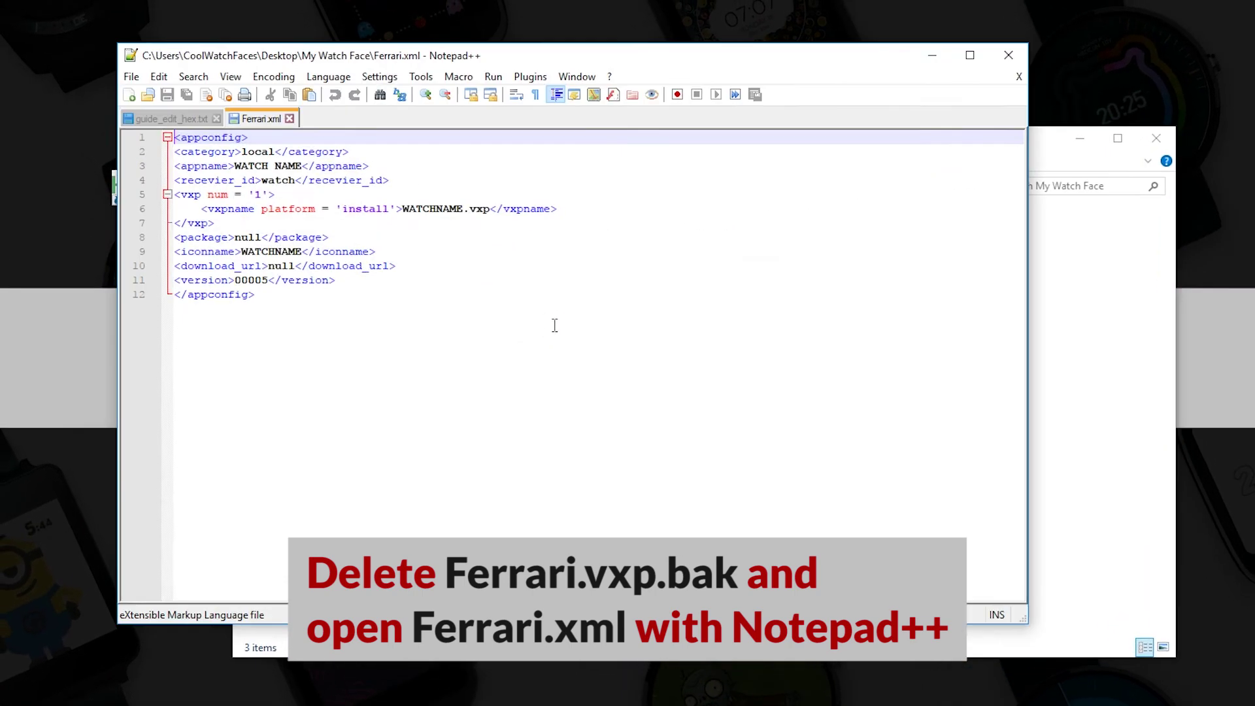
Step: Replace the appname tag's placeholder text WATCH NAME with Ferrari
click(332, 177)
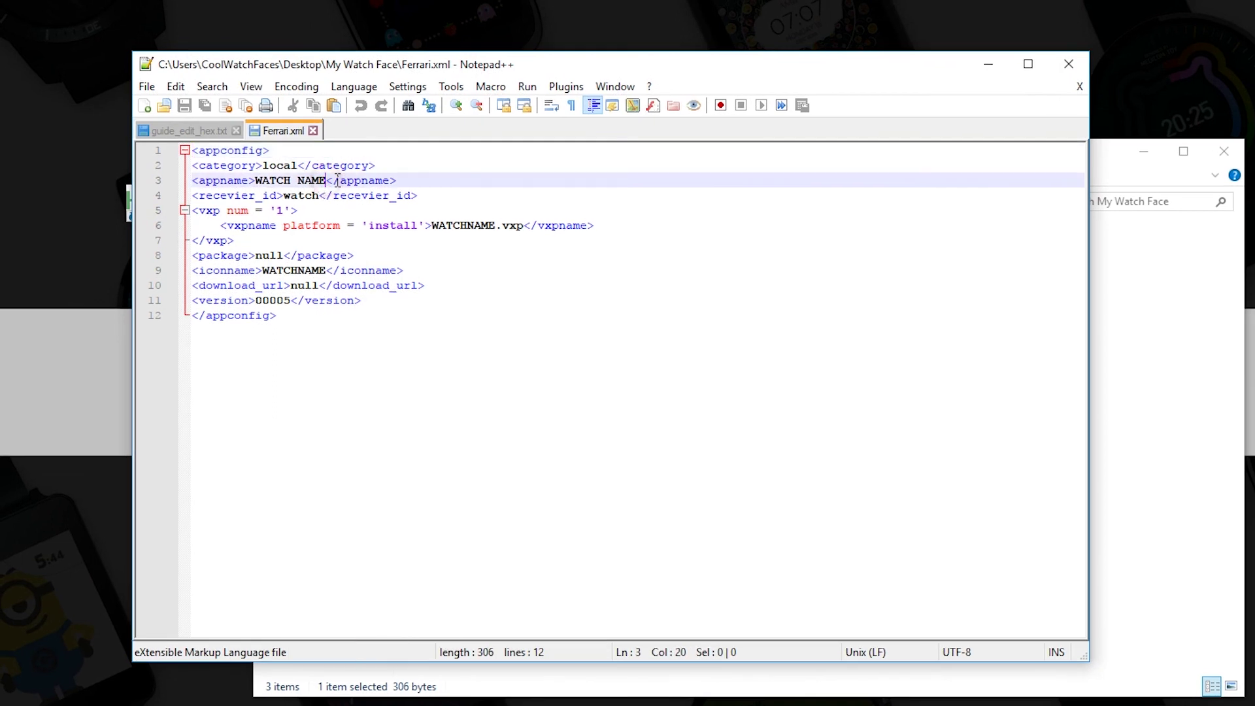
double_click(278, 179)
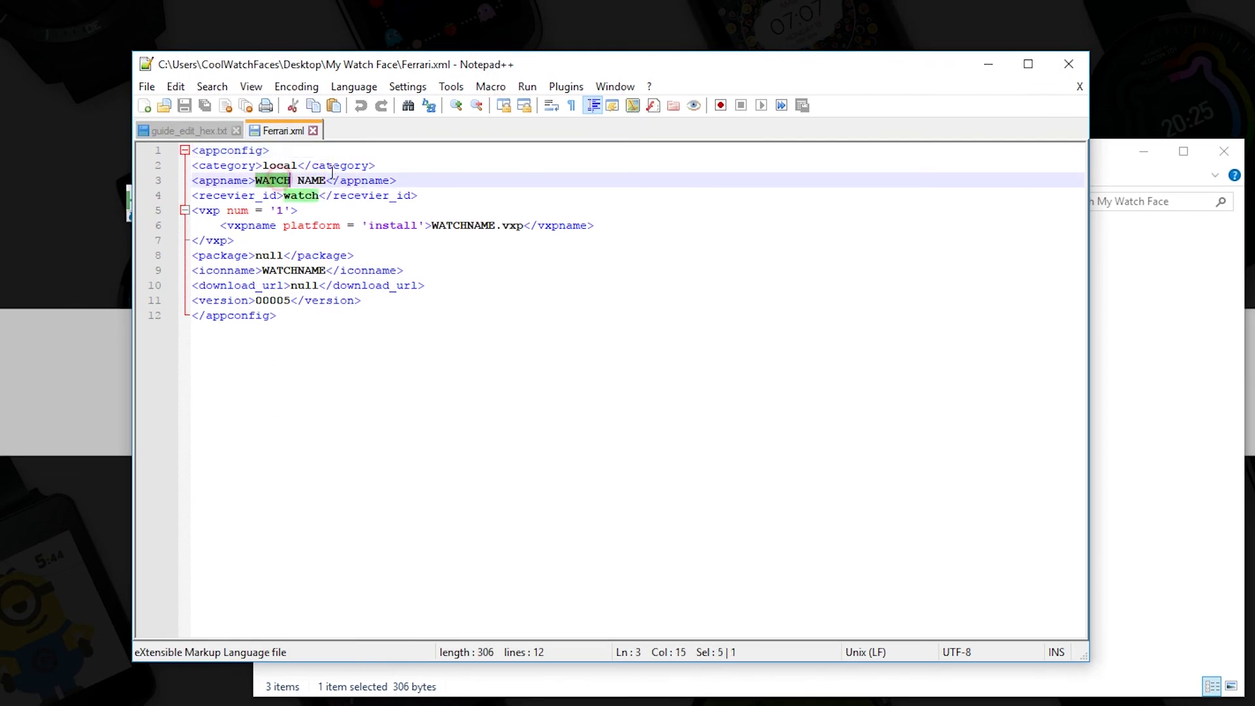
key(BackSpace)
key(Delete)
key(Delete)
key(Delete)
key(Delete)
key(Delete)
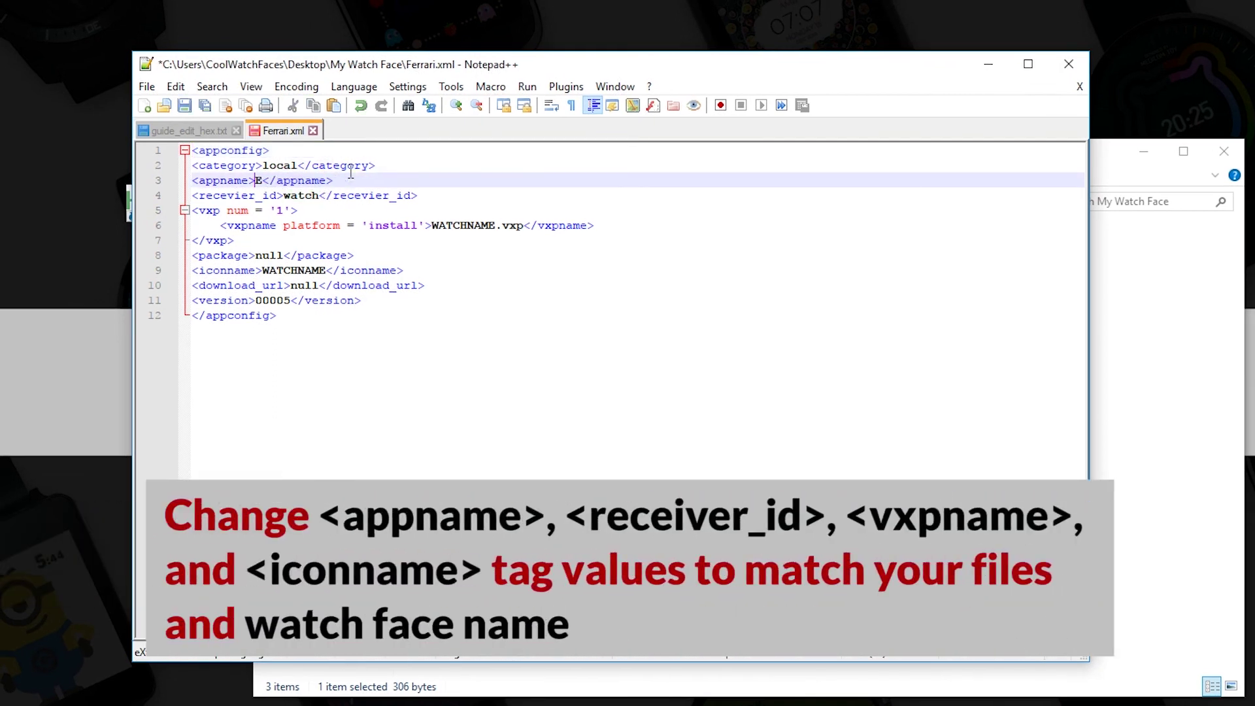
text(Ferrari)
Step: Set the recevier_id tag value to Ferrari and the vxpname tag value to Ferrari.vxp
double_click(300, 196)
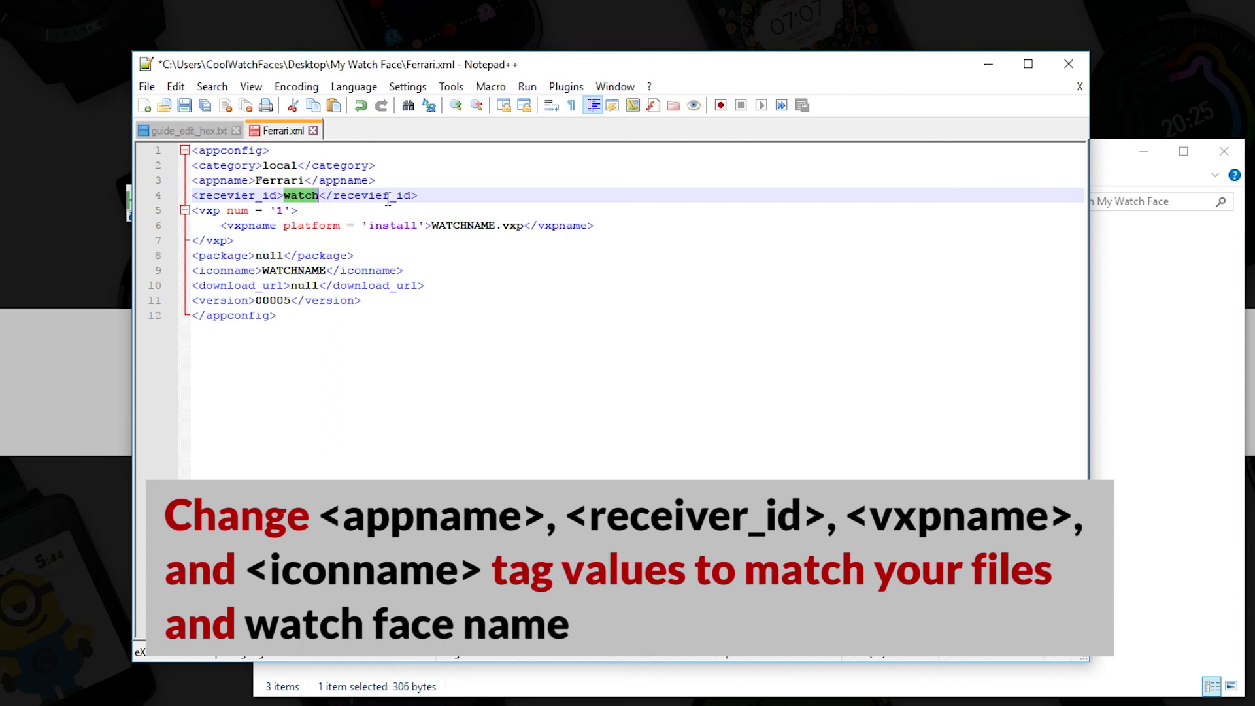
text(Ferrari)
double_click(445, 227)
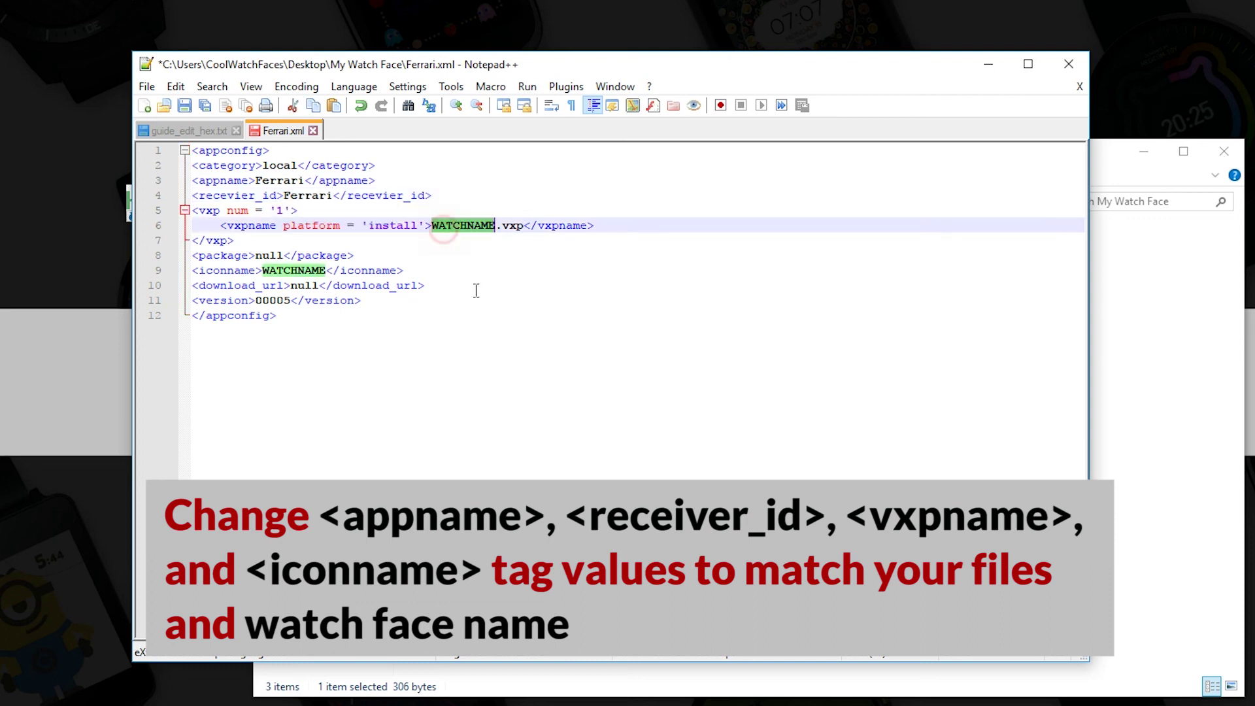
text(Ferr)
key(Return)
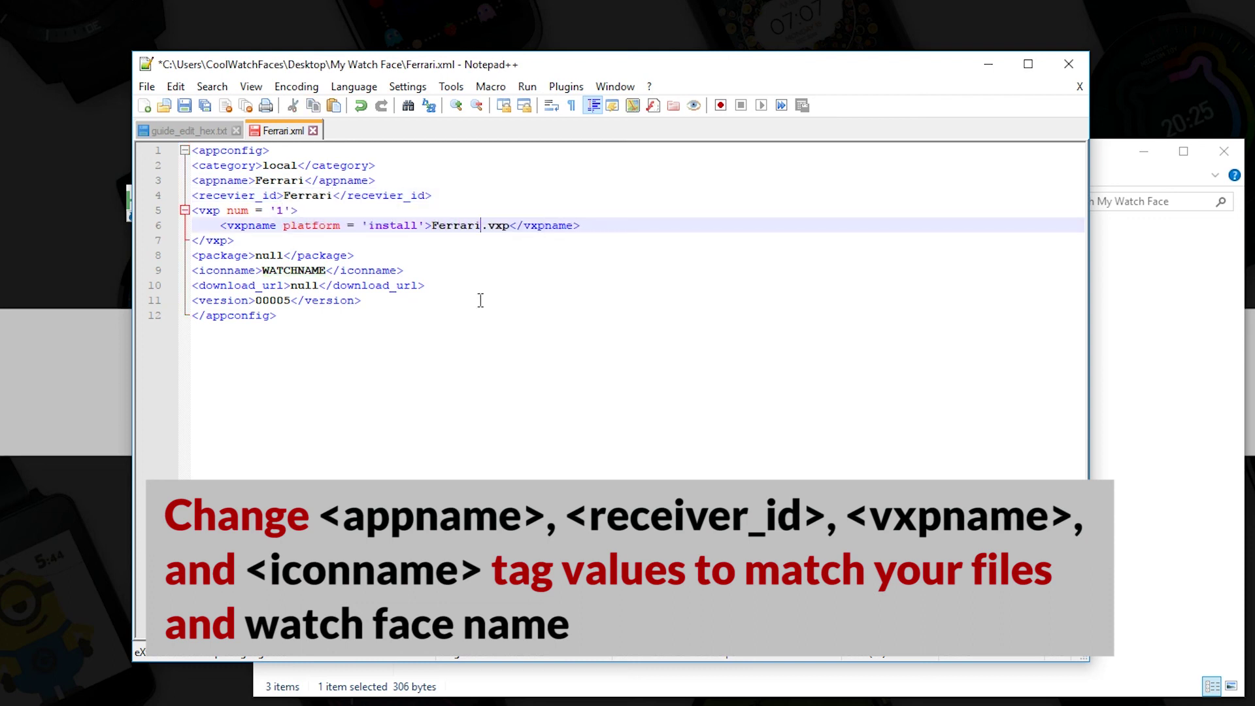
Step: Set the iconname tag value to Ferrari and save Ferrari.xml
double_click(306, 272)
text(Fe)
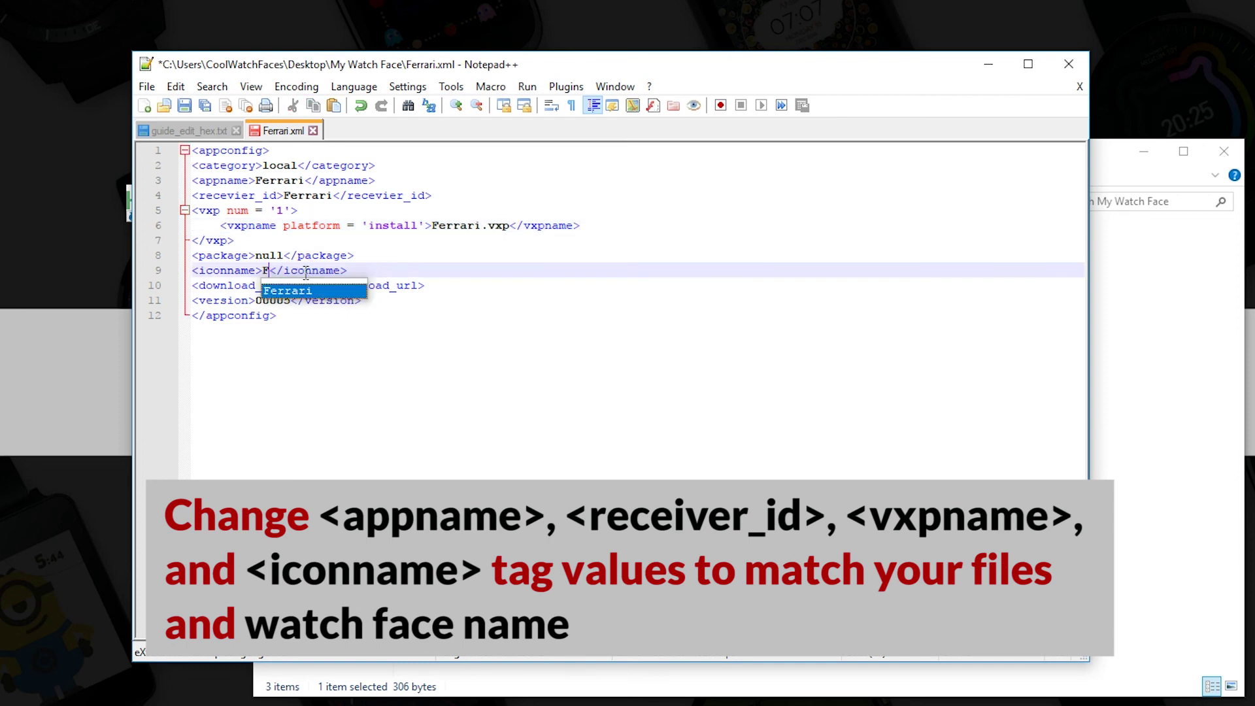
key(Return)
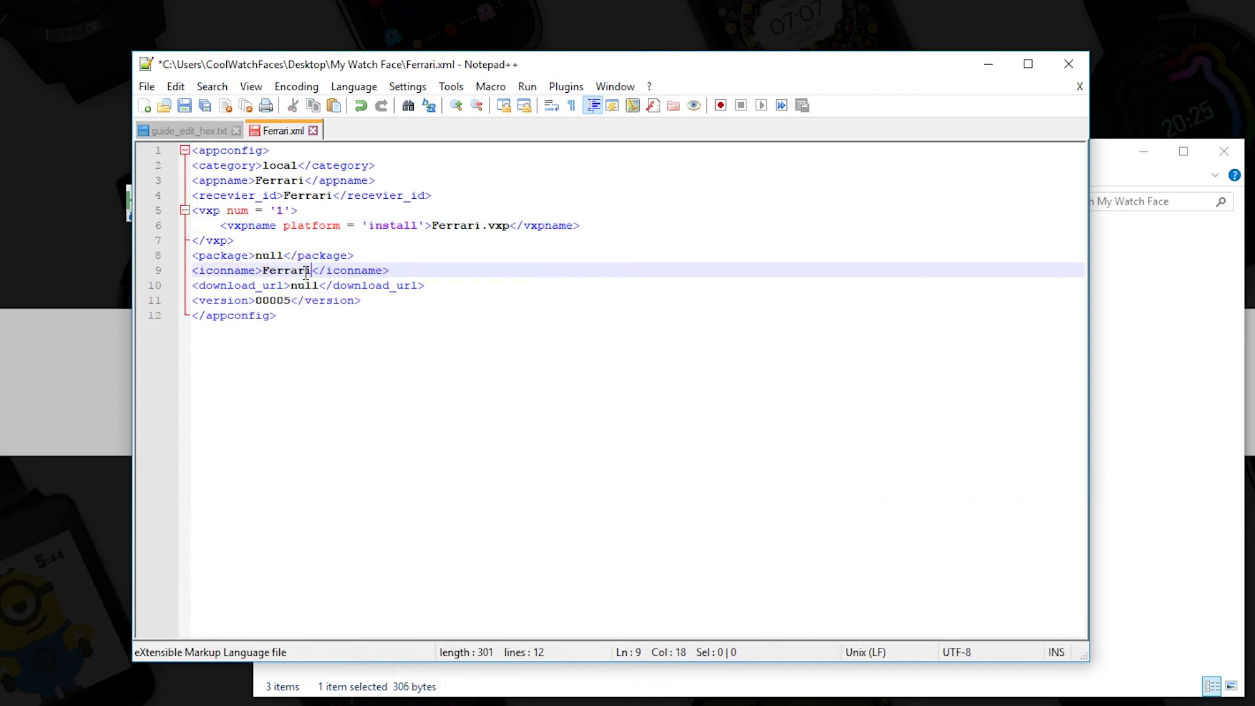
click(376, 357)
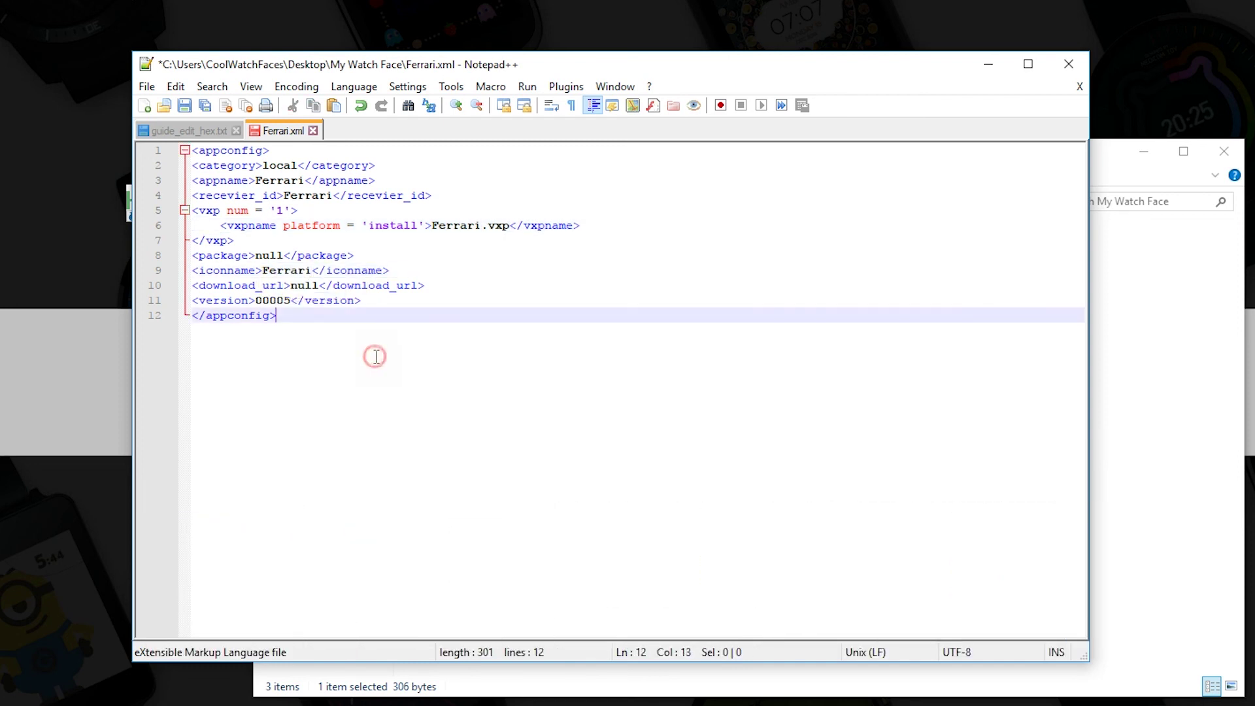
click(185, 106)
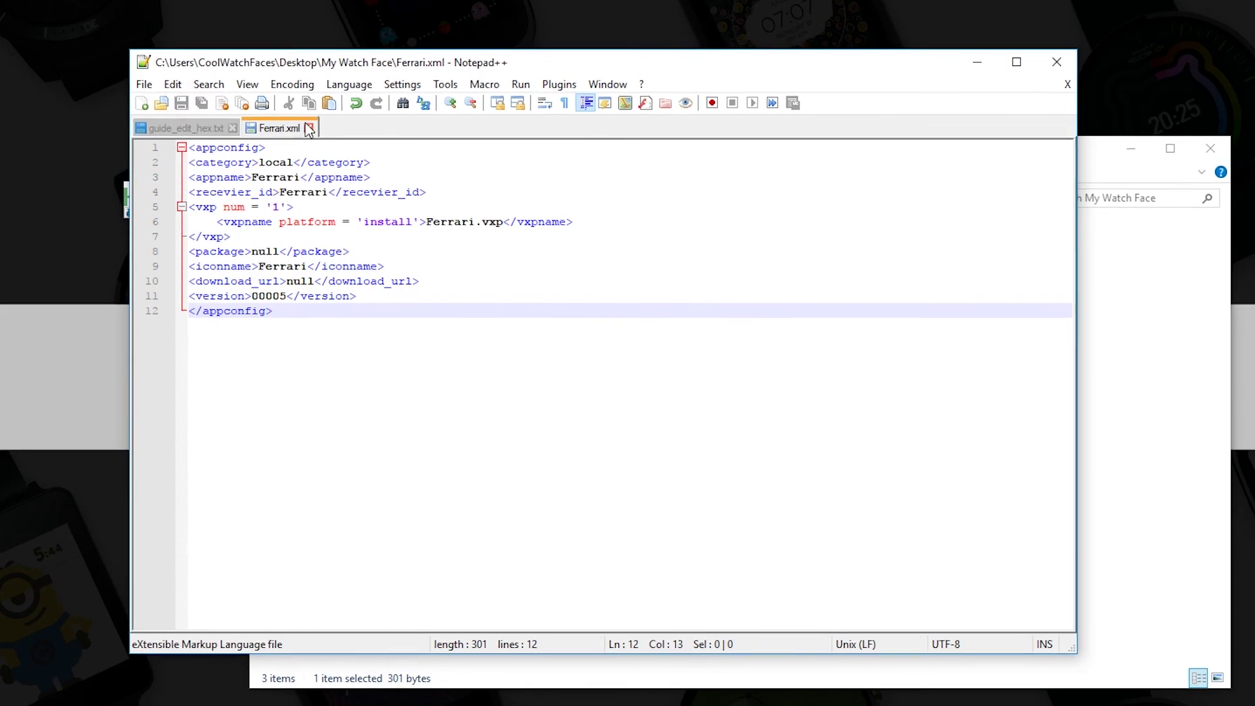
Step: Close Ferrari.xml and guide_edit_hex.txt and exit Notepad++ to return to the My Watch Face folder
click(313, 130)
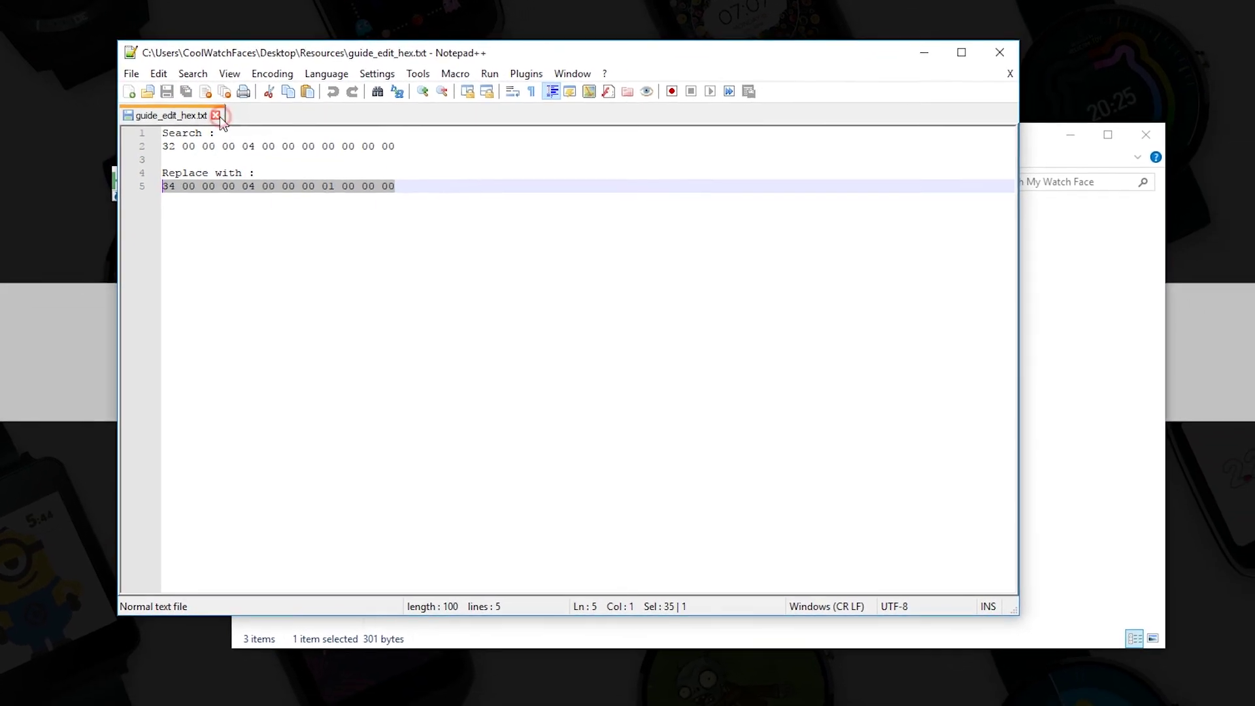
click(219, 119)
click(961, 47)
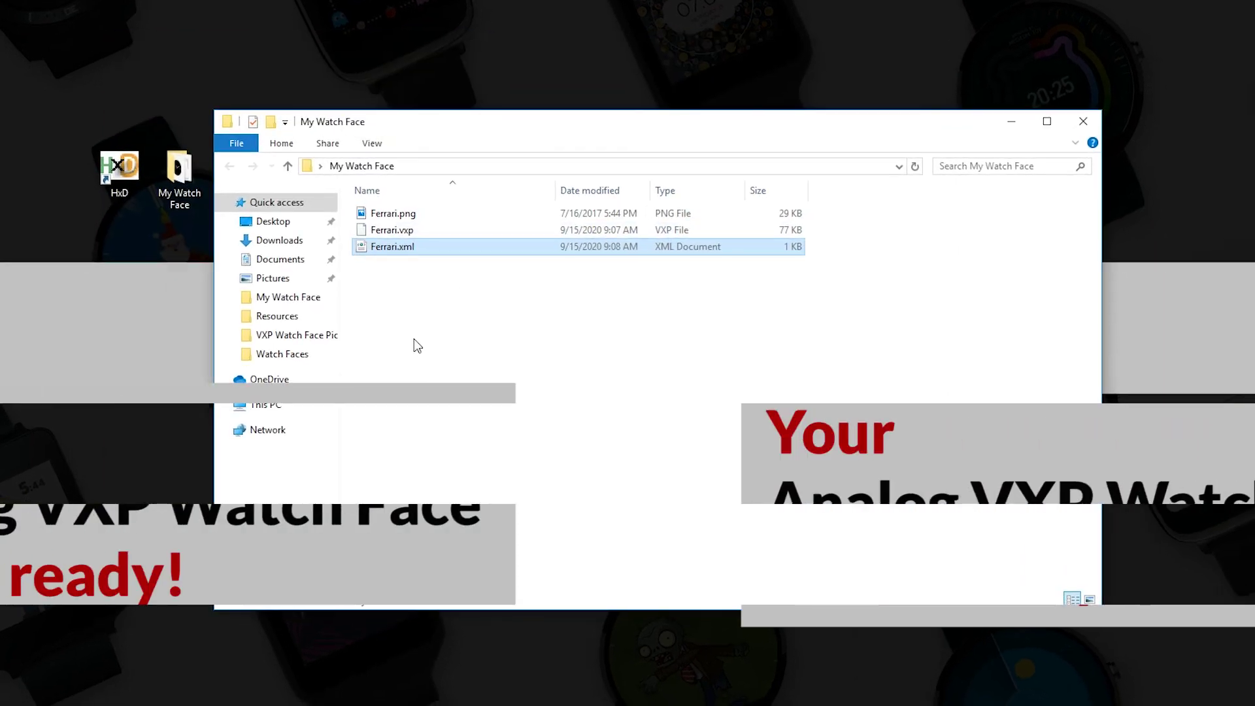